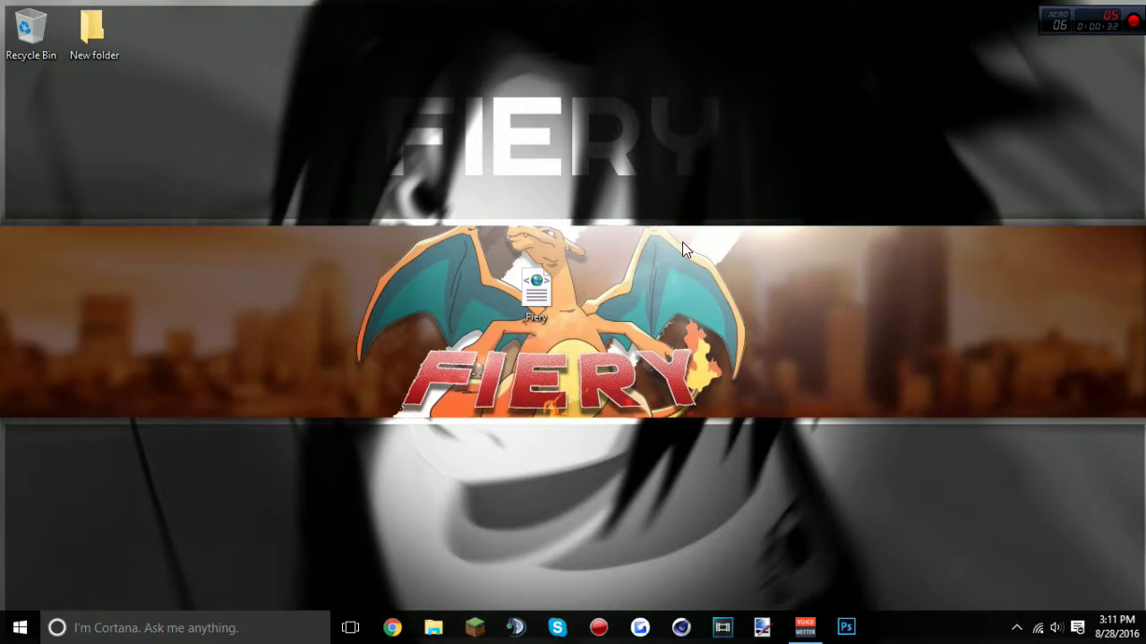
pyautogui.click(804, 626)
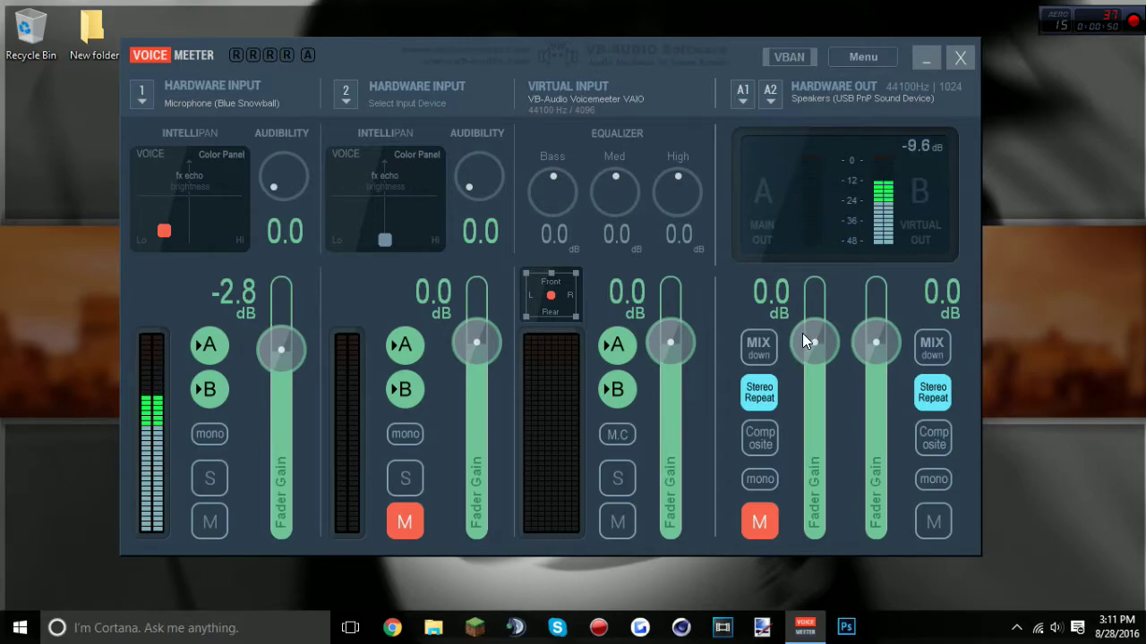
pyautogui.click(923, 58)
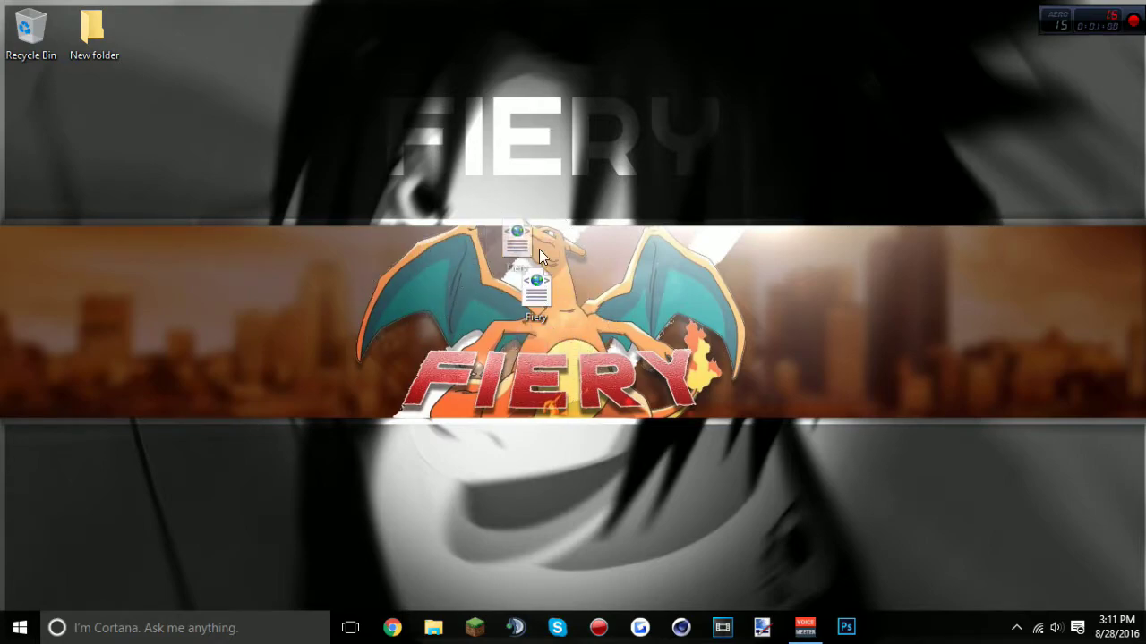
pyautogui.moveTo(411, 371); pyautogui.dragTo(411, 309)
# - In Voicemeeter, start loading saved settings and select the Fiery XML file on the desktop
pyautogui.click(804, 627)
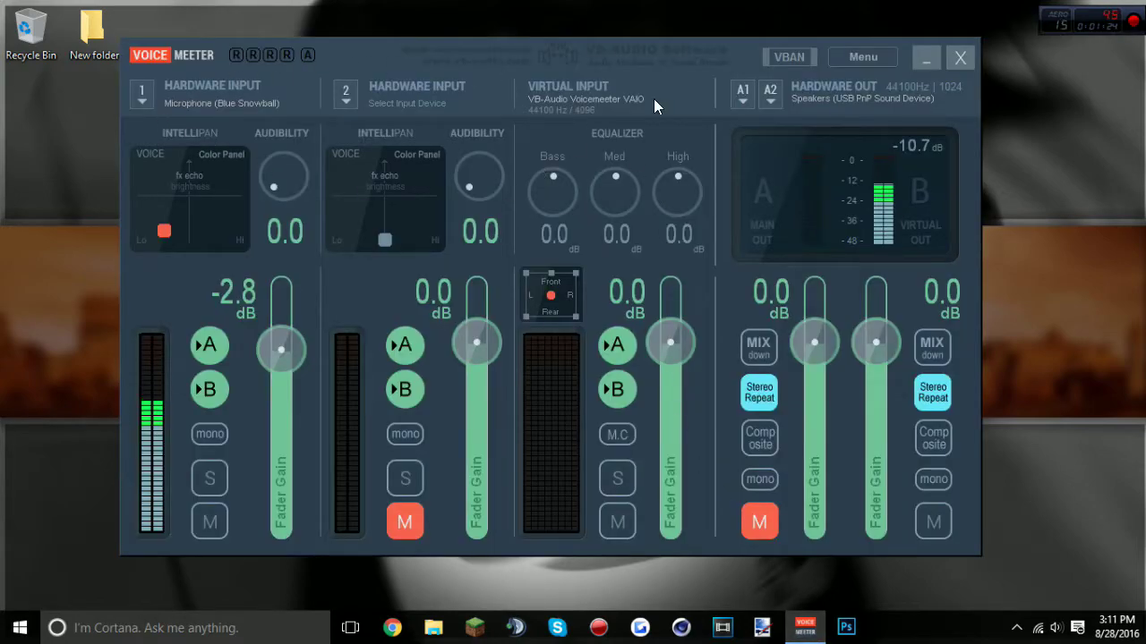
pyautogui.click(883, 55)
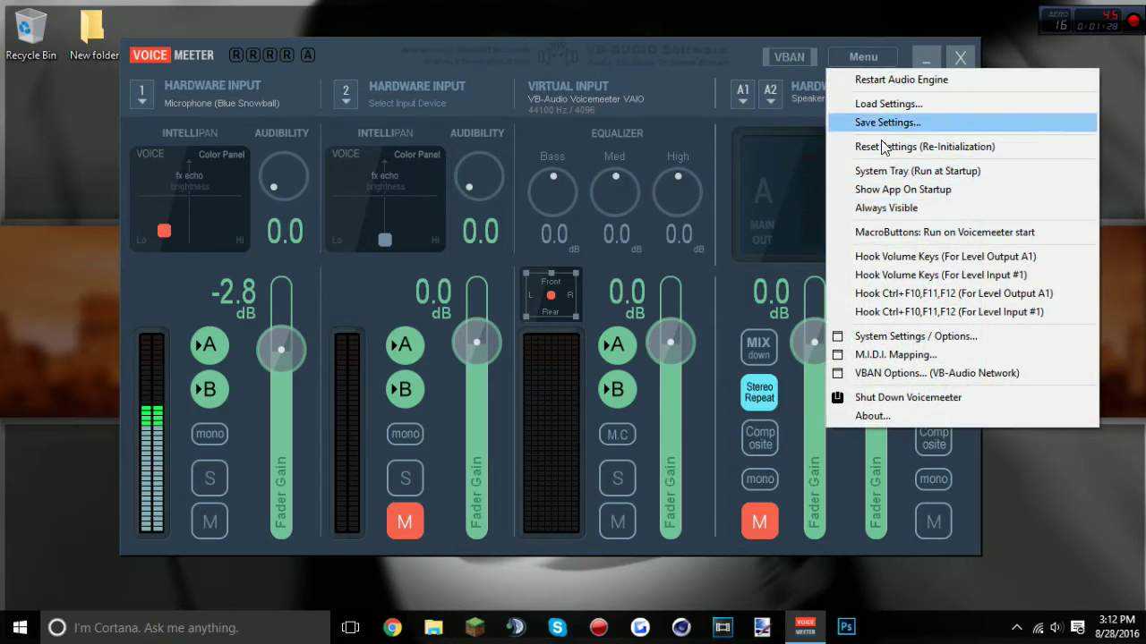
pyautogui.click(886, 102)
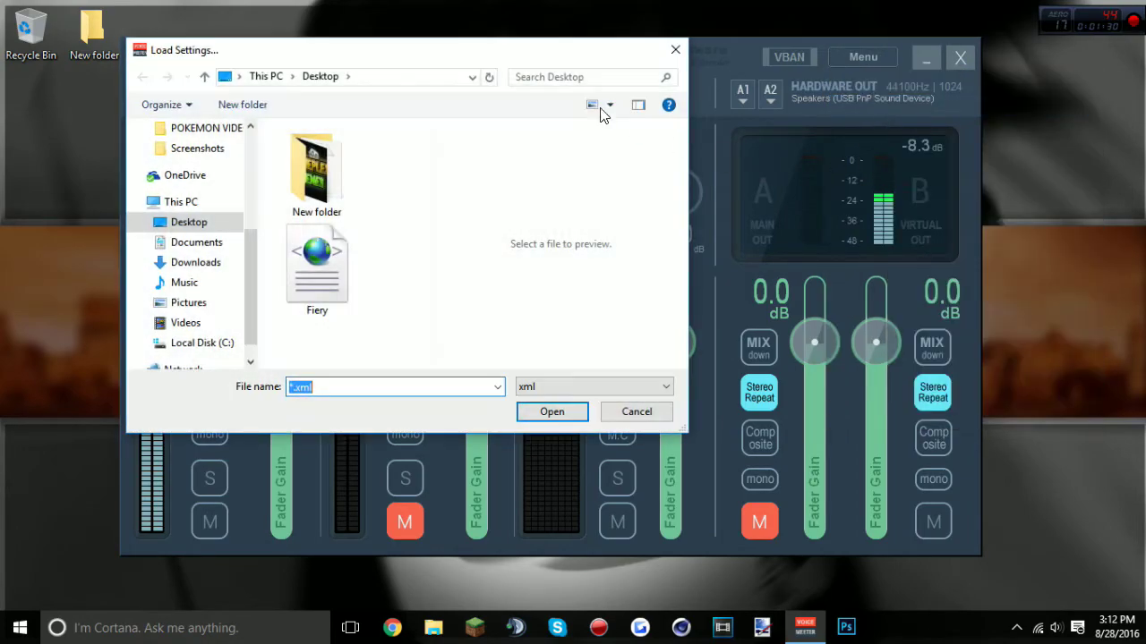
pyautogui.moveTo(430, 54); pyautogui.dragTo(781, 41)
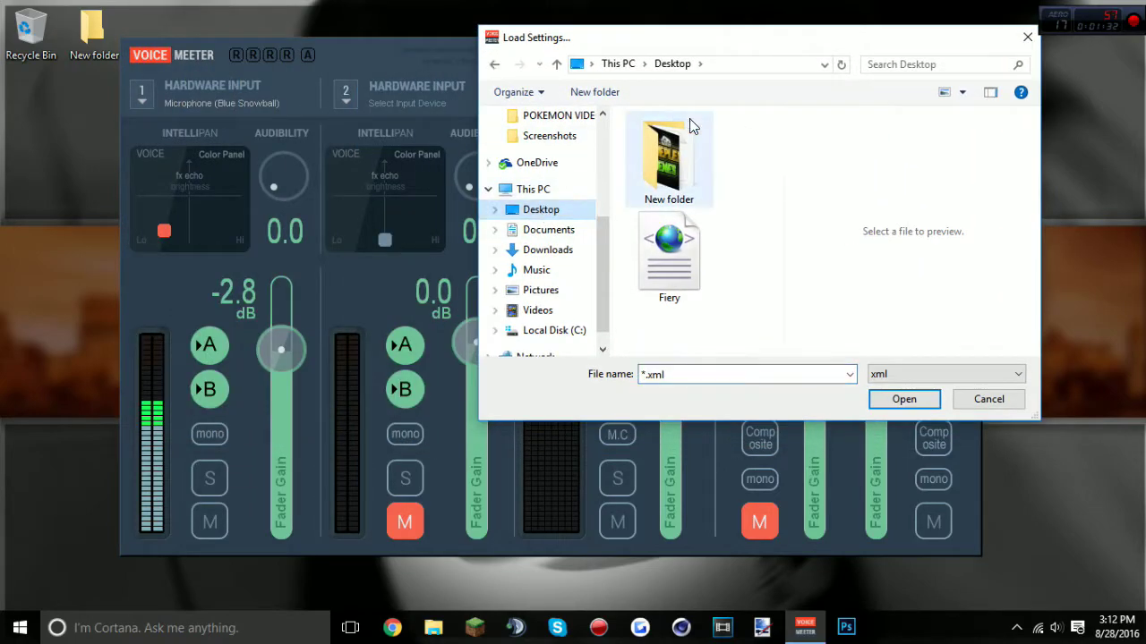
pyautogui.click(682, 254)
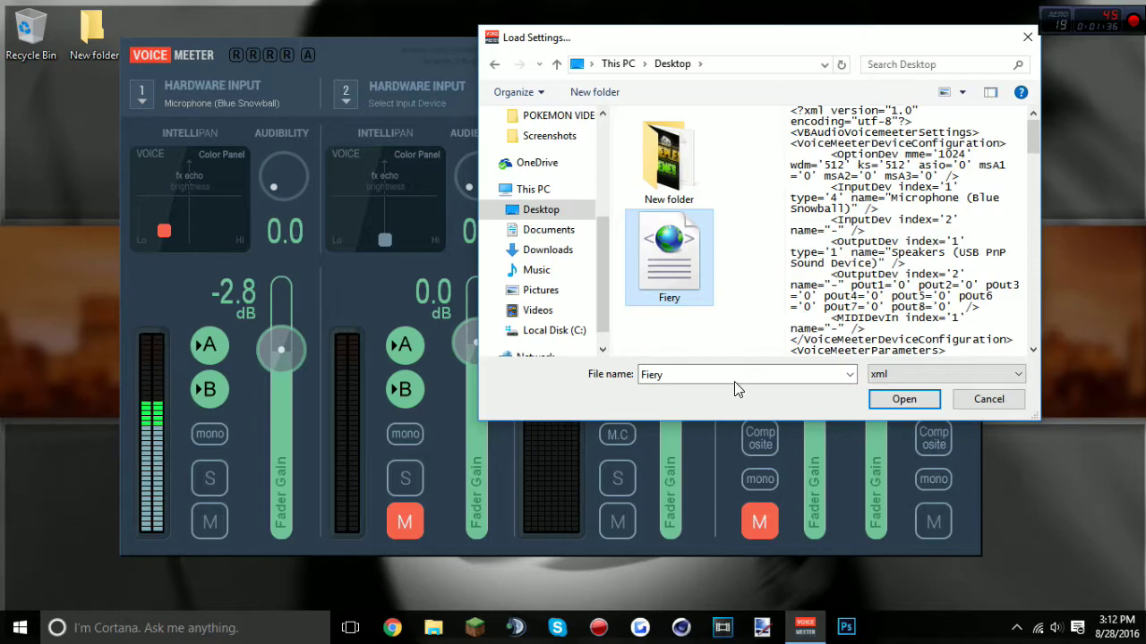
# - Check the file properties of the Fiery settings file, then close them
pyautogui.rightClick(651, 258)
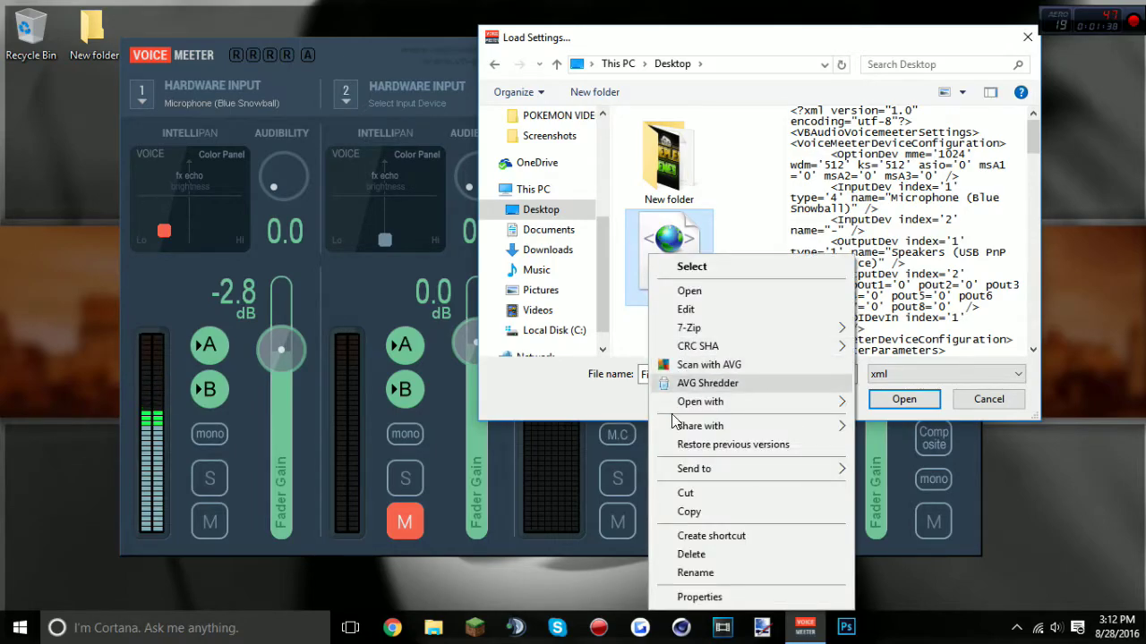
pyautogui.click(698, 597)
pyautogui.moveTo(800, 286); pyautogui.dragTo(824, 287)
pyautogui.click(945, 187)
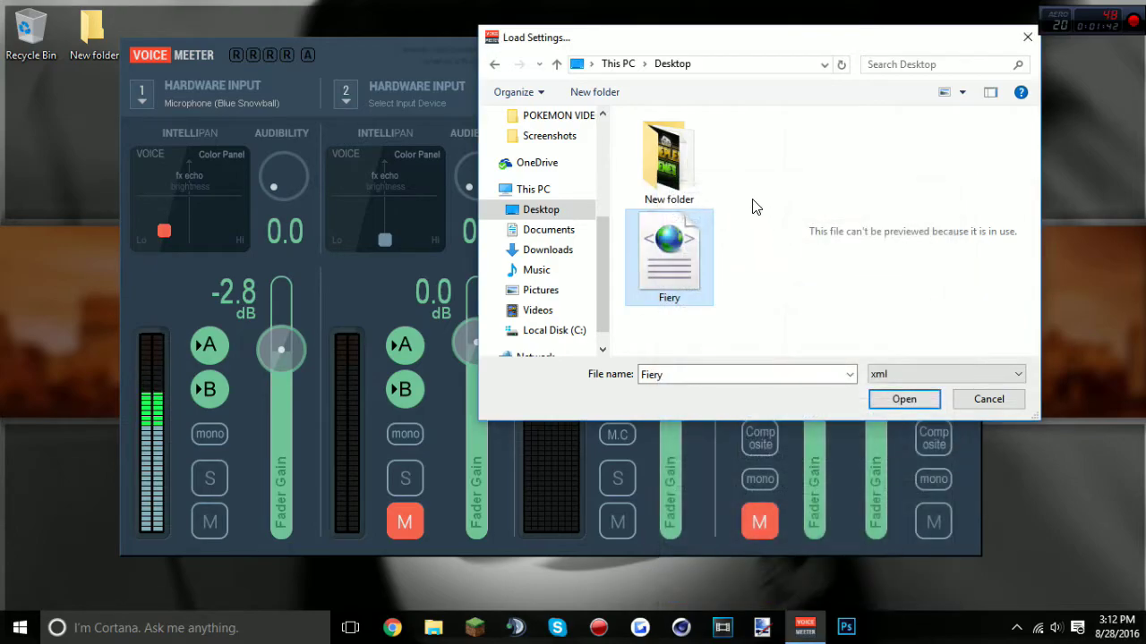
# - Load the Fiery settings file into the mixer
pyautogui.click(673, 301)
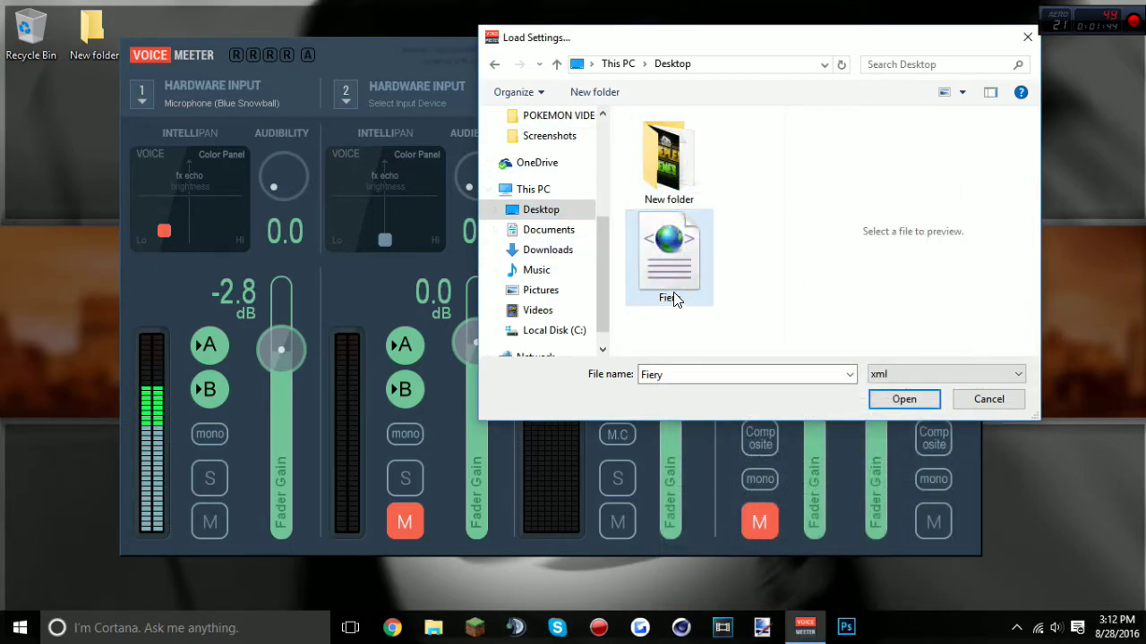
pyautogui.click(881, 397)
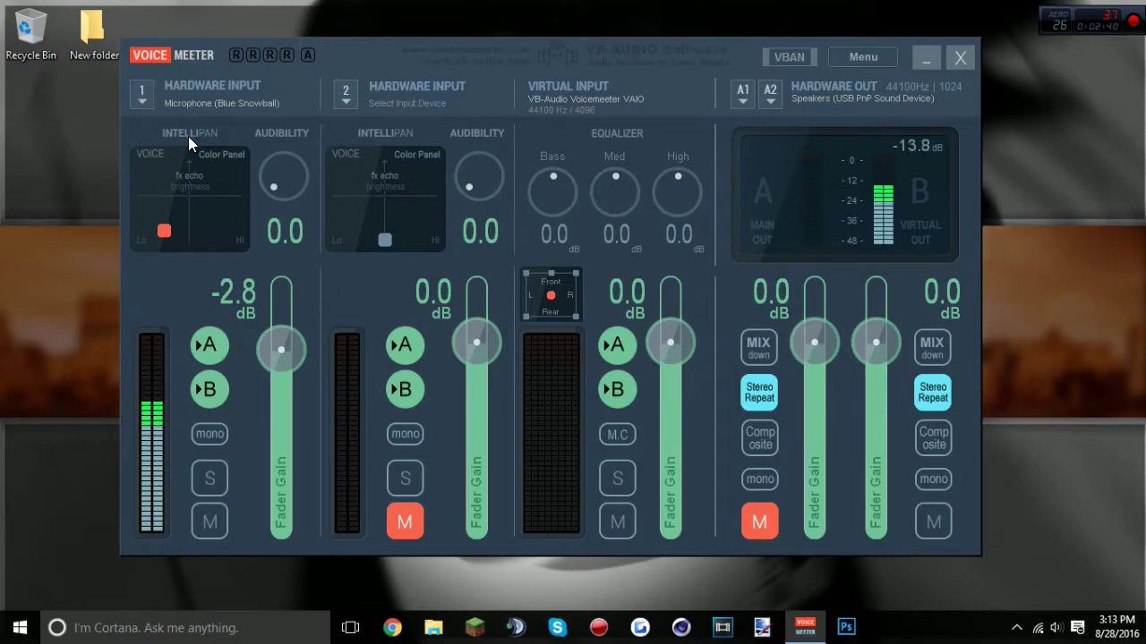
# - Review the devices available for hardware input 1 and hardware output A1, then minimize the mixer
pyautogui.click(195, 103)
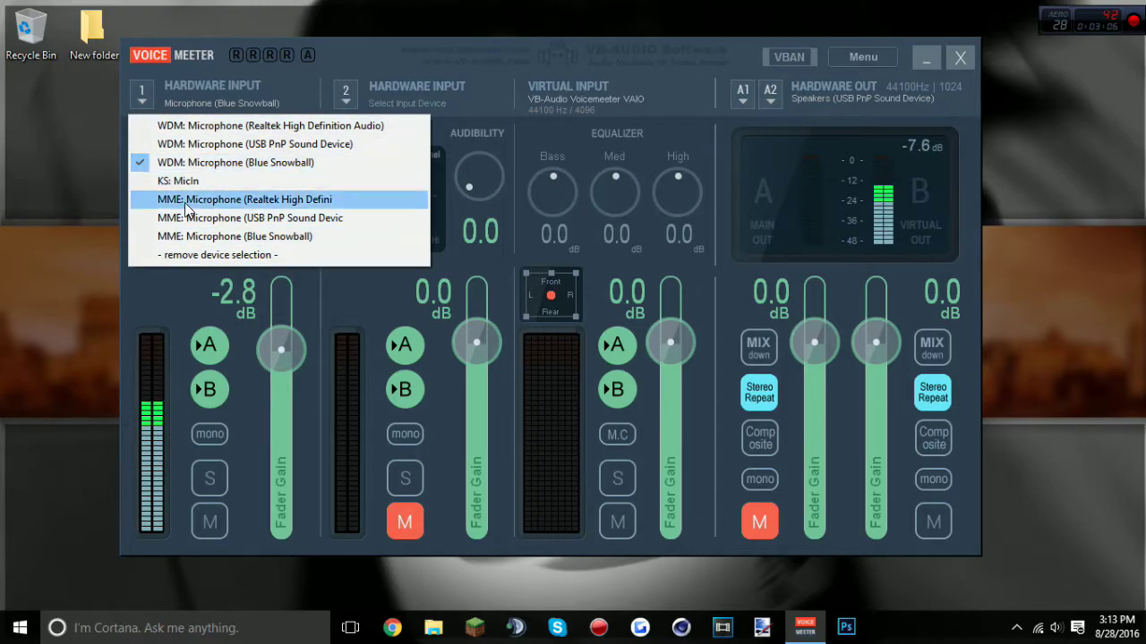
pyautogui.click(177, 296)
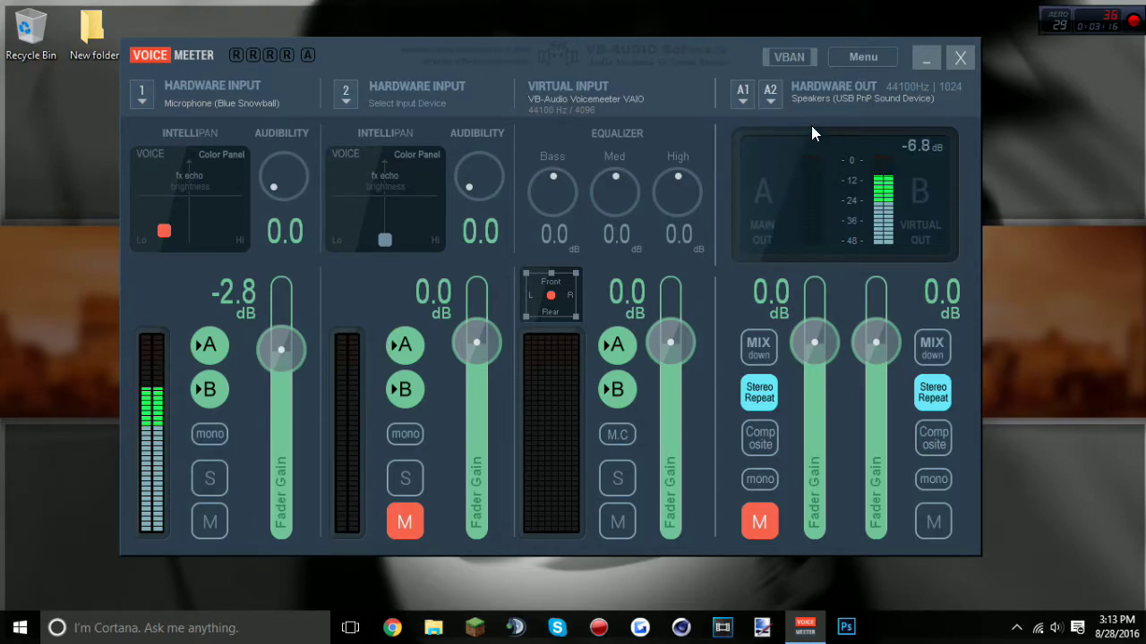
pyautogui.click(843, 99)
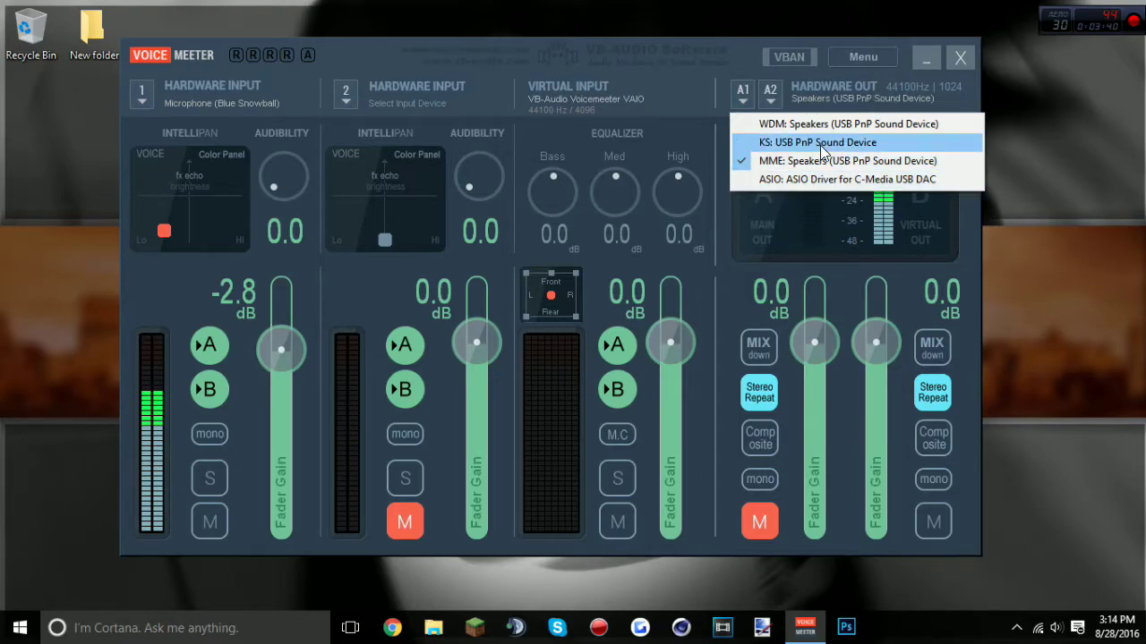
pyautogui.click(692, 49)
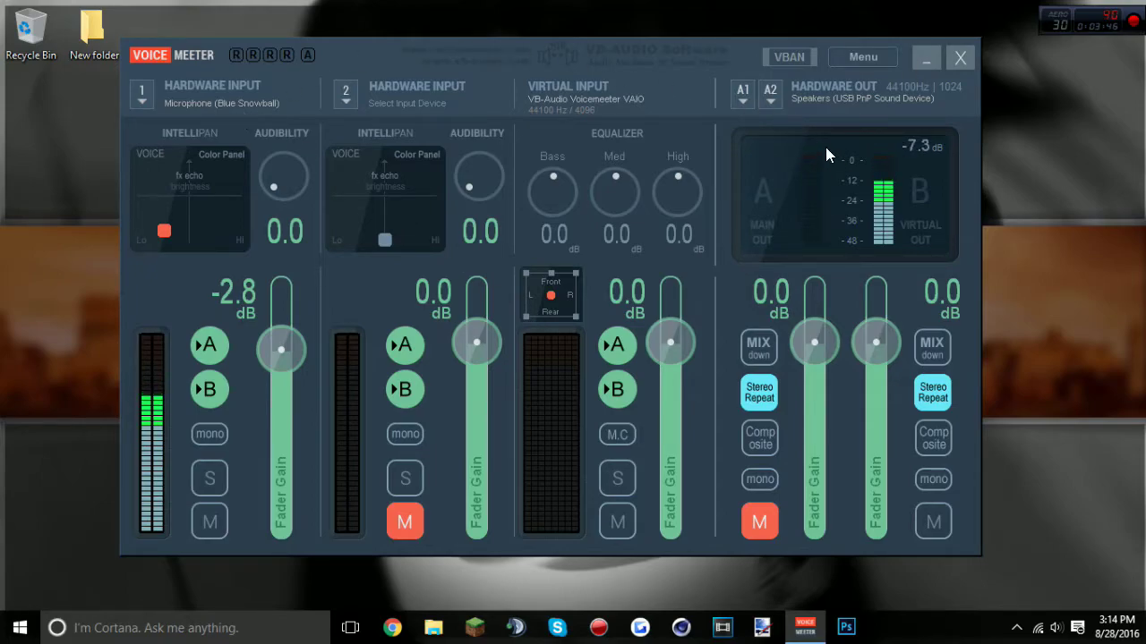
pyautogui.click(820, 97)
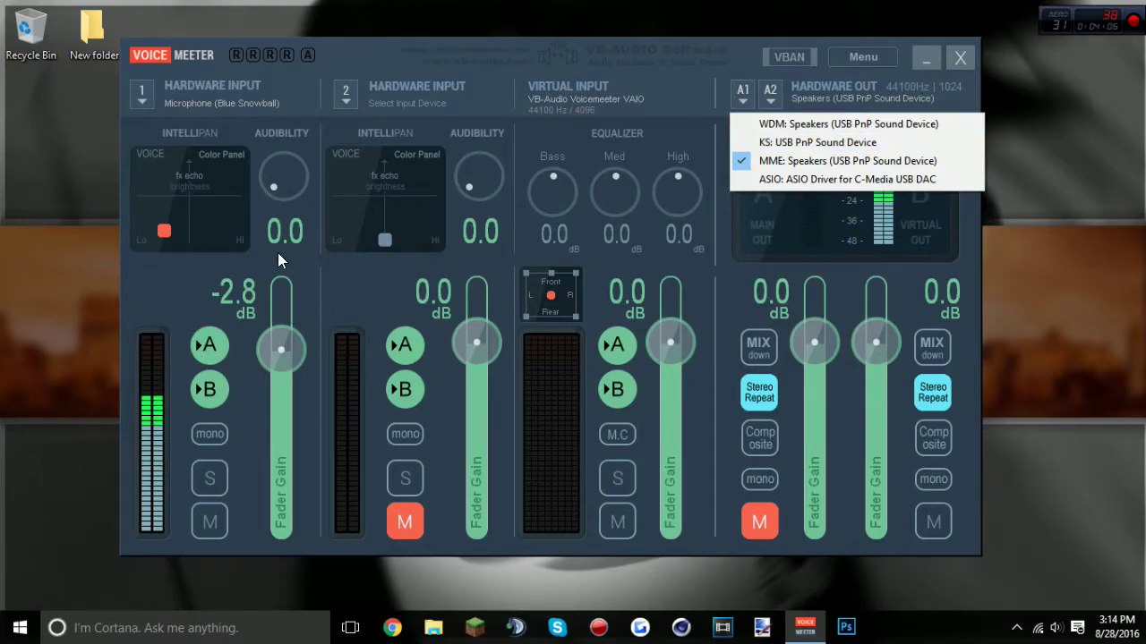
pyautogui.click(926, 57)
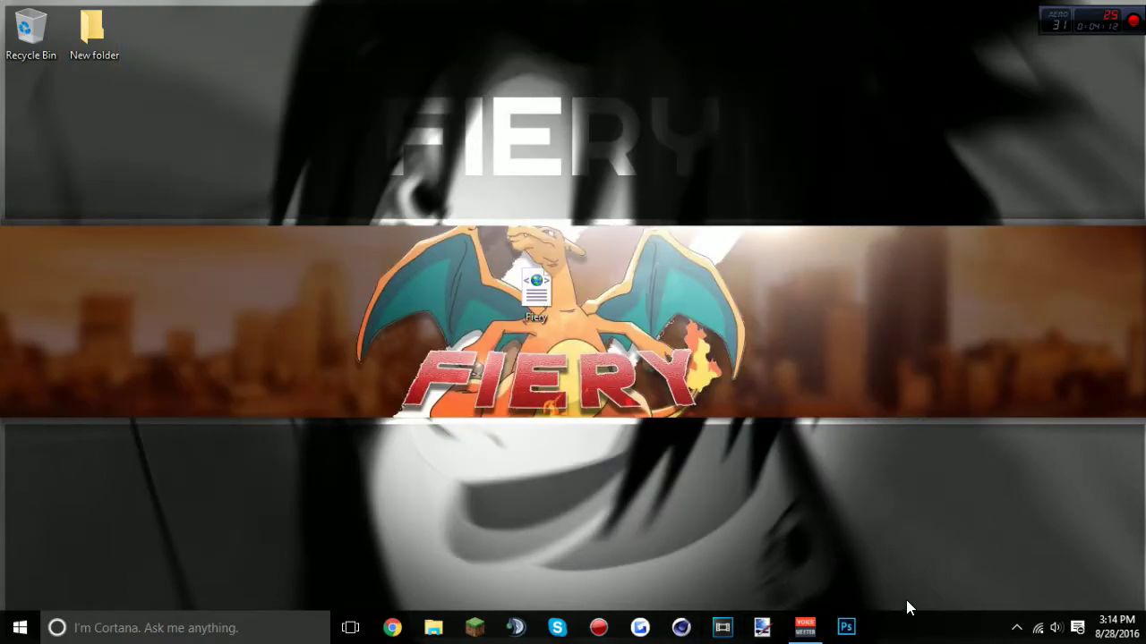
# - Open the Action! recorder running in the background and reposition its window on the desktop
pyautogui.click(1015, 631)
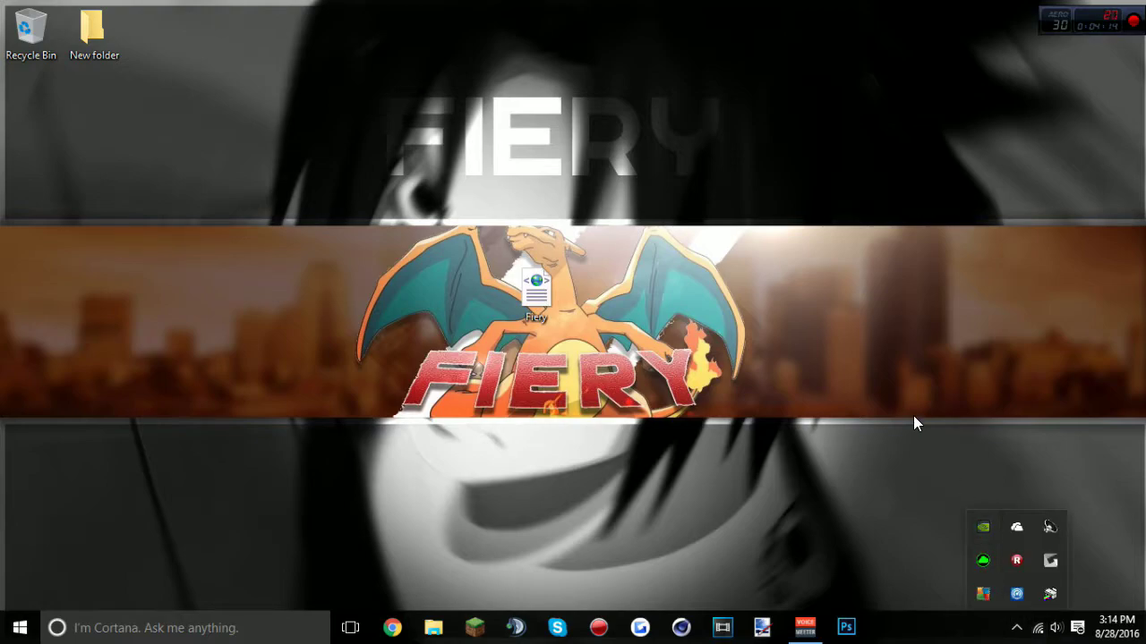
pyautogui.rightClick(1017, 529)
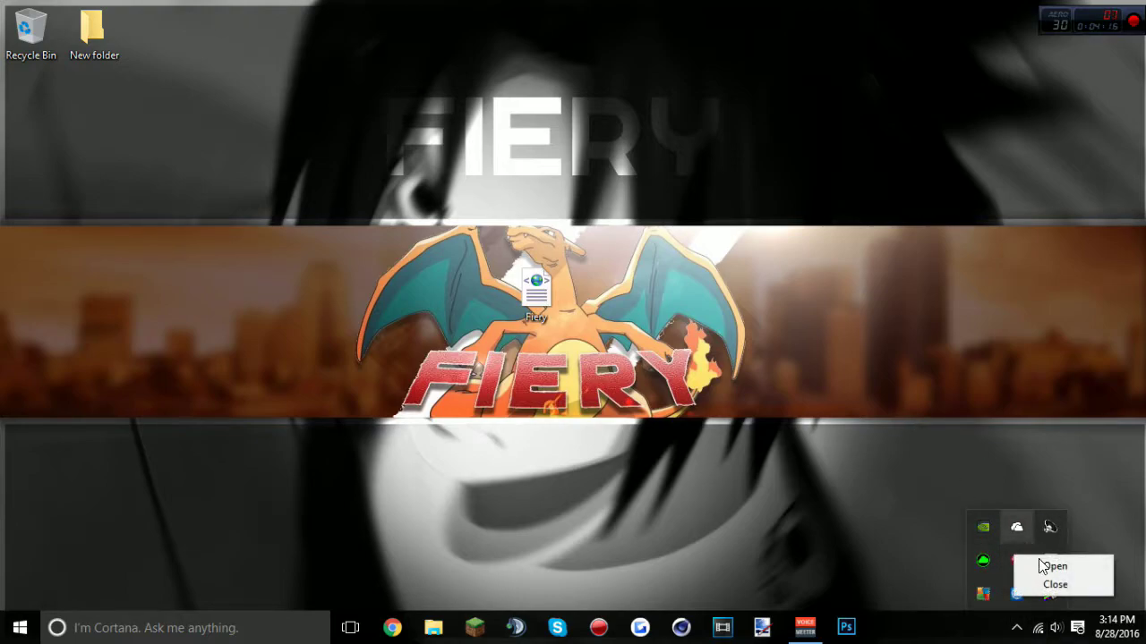
pyautogui.click(1049, 566)
pyautogui.moveTo(471, 150); pyautogui.dragTo(583, 54)
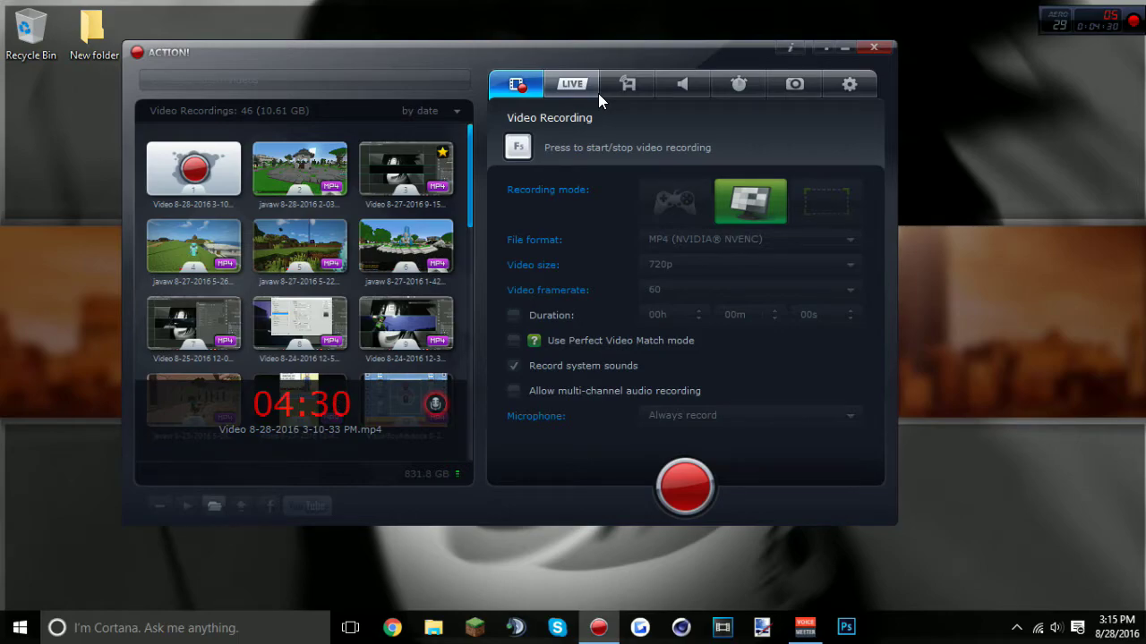
# - Look through the recorder's general settings and return to the video recording settings
pyautogui.click(849, 83)
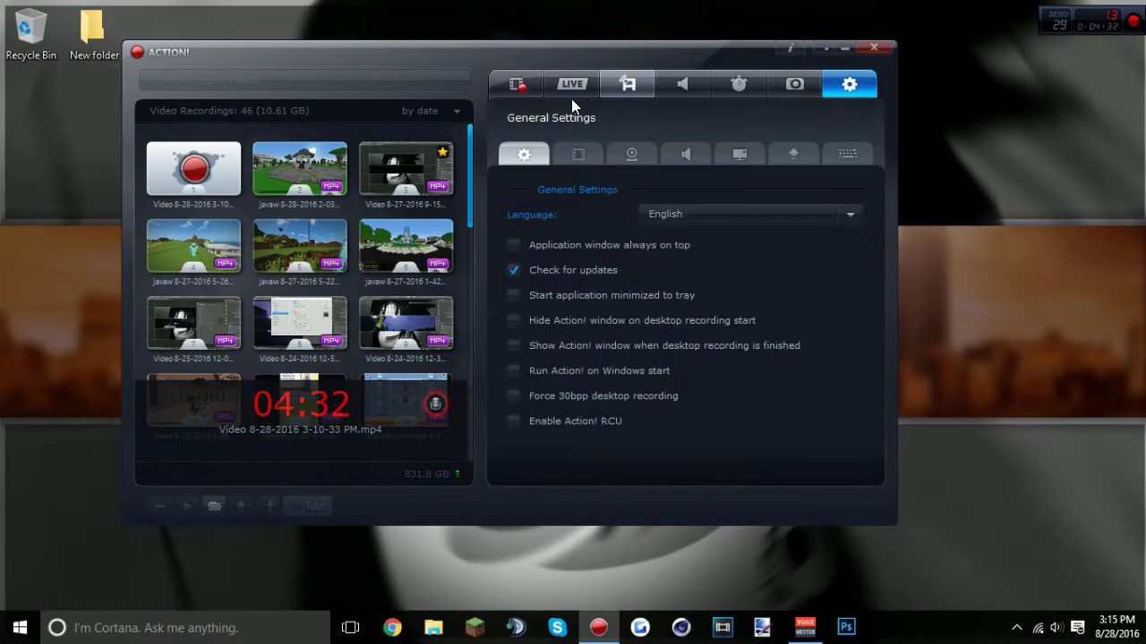
pyautogui.click(517, 83)
pyautogui.click(795, 89)
pyautogui.click(843, 85)
pyautogui.click(516, 83)
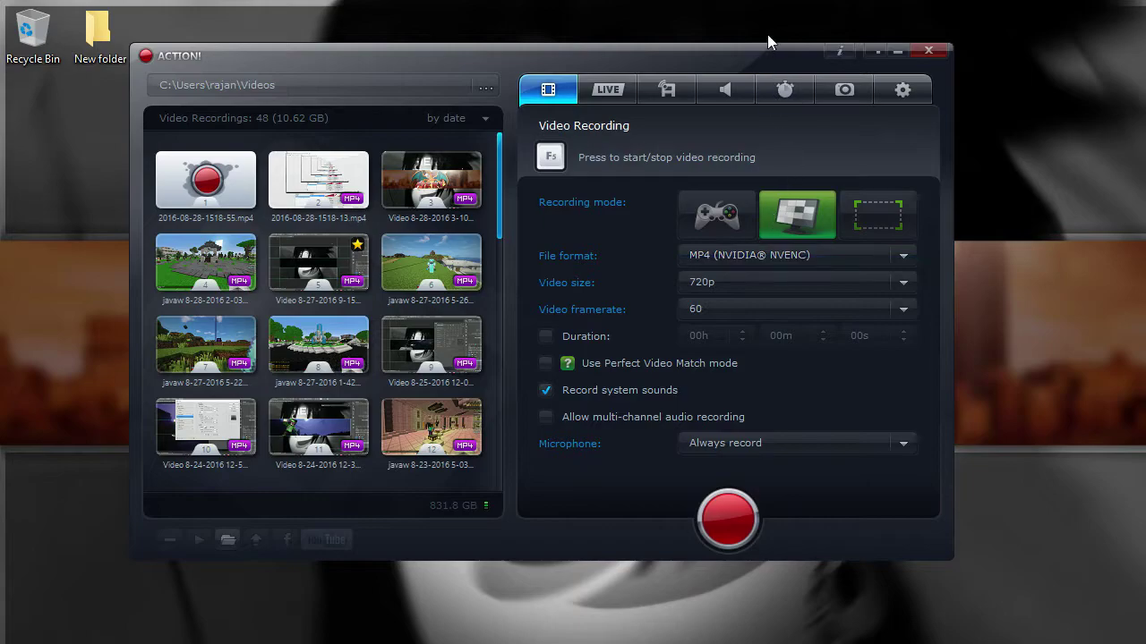
# - Set the recording mode to games and applications and review the available file formats
pyautogui.click(730, 210)
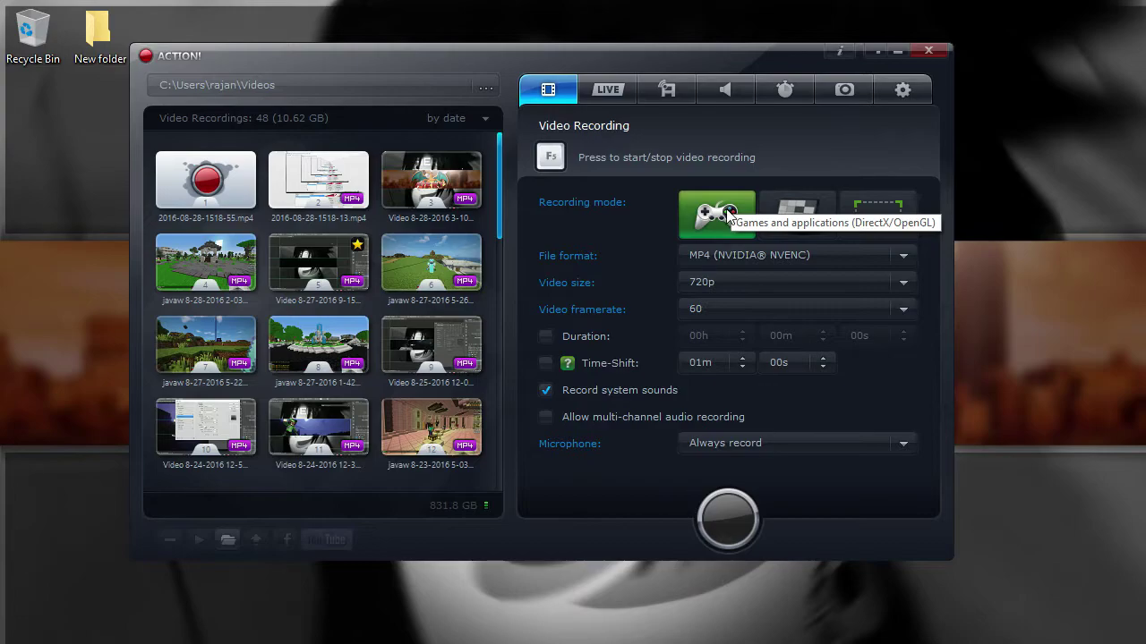
pyautogui.click(764, 264)
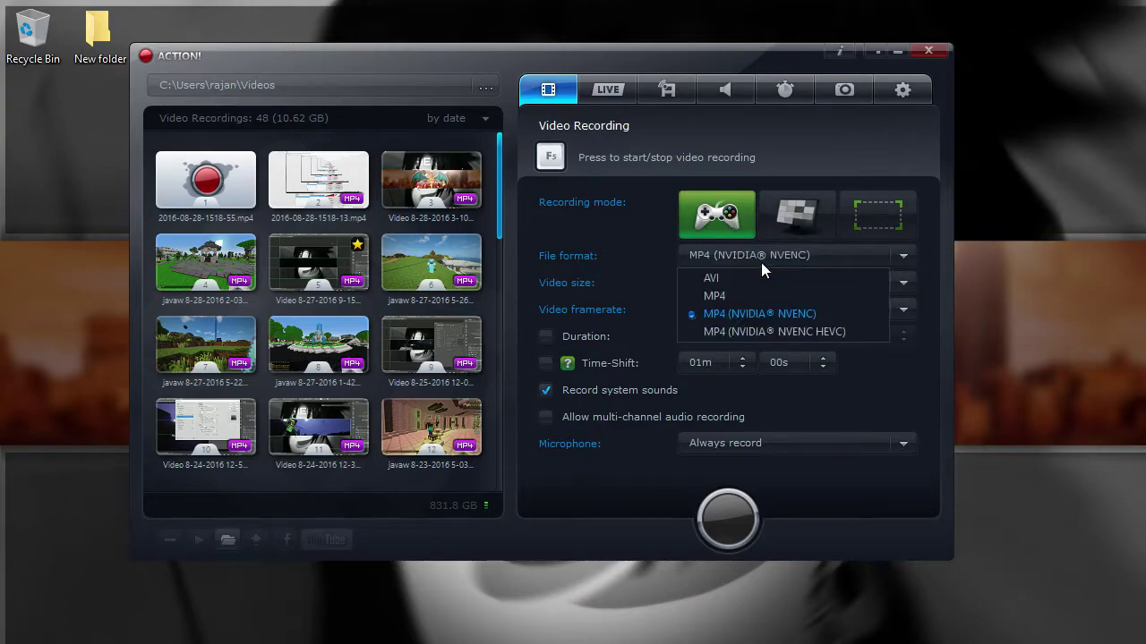
pyautogui.click(761, 262)
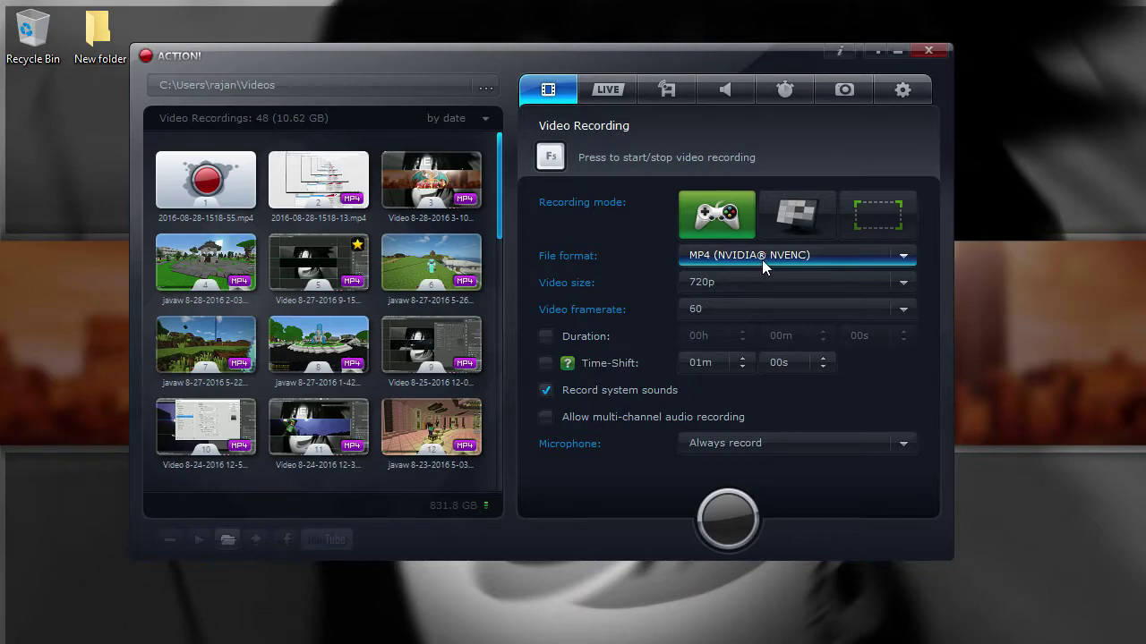
pyautogui.click(761, 258)
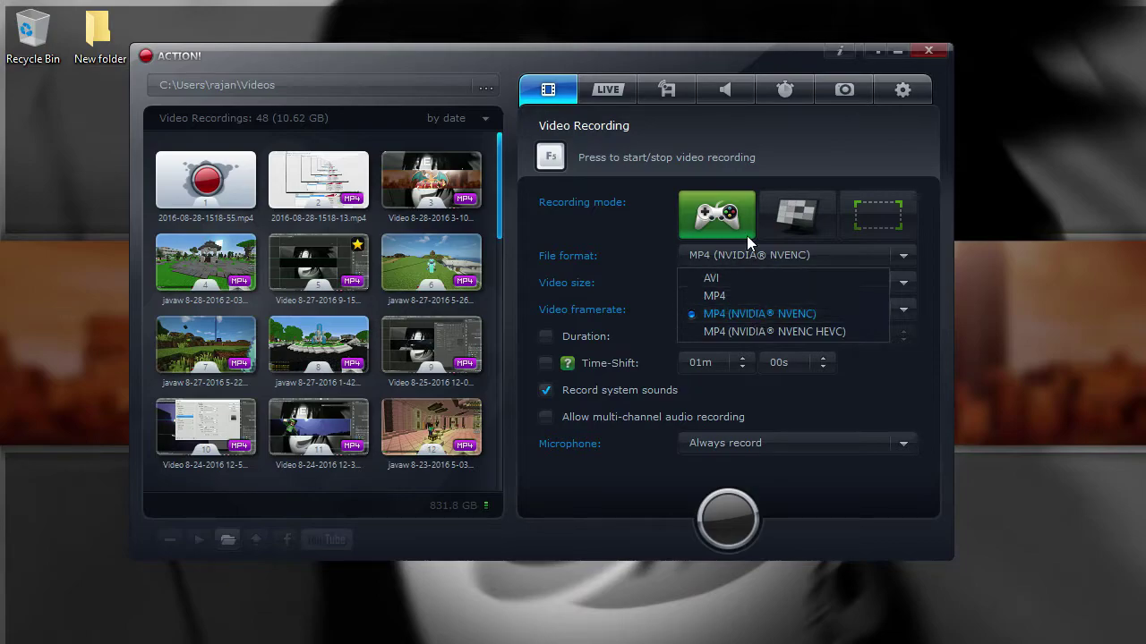
pyautogui.click(683, 199)
pyautogui.click(727, 264)
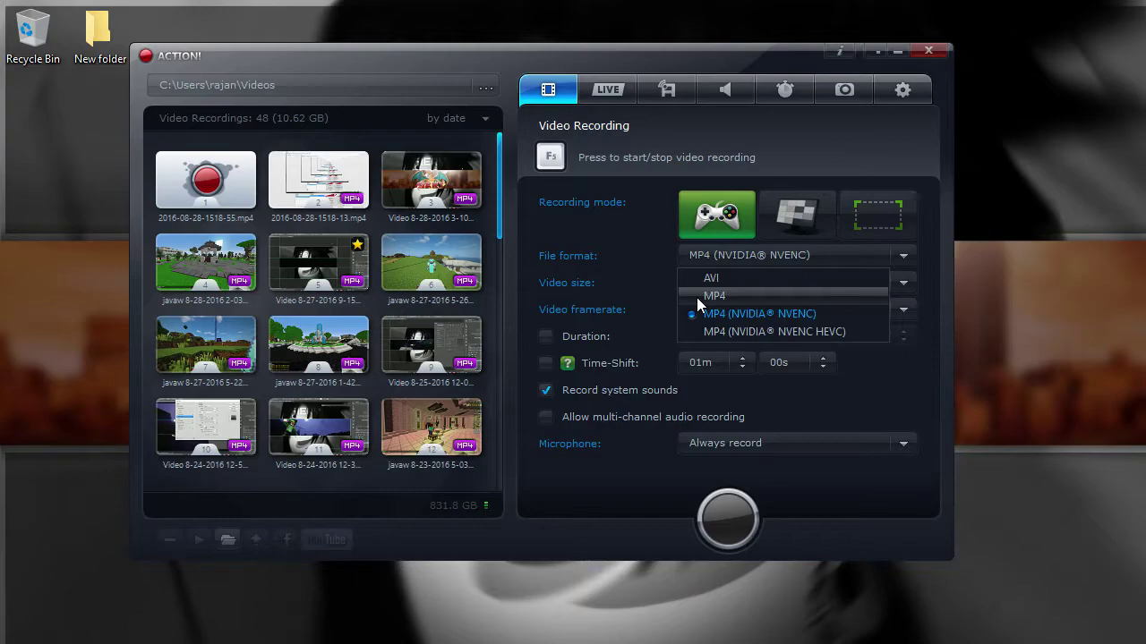
pyautogui.click(649, 230)
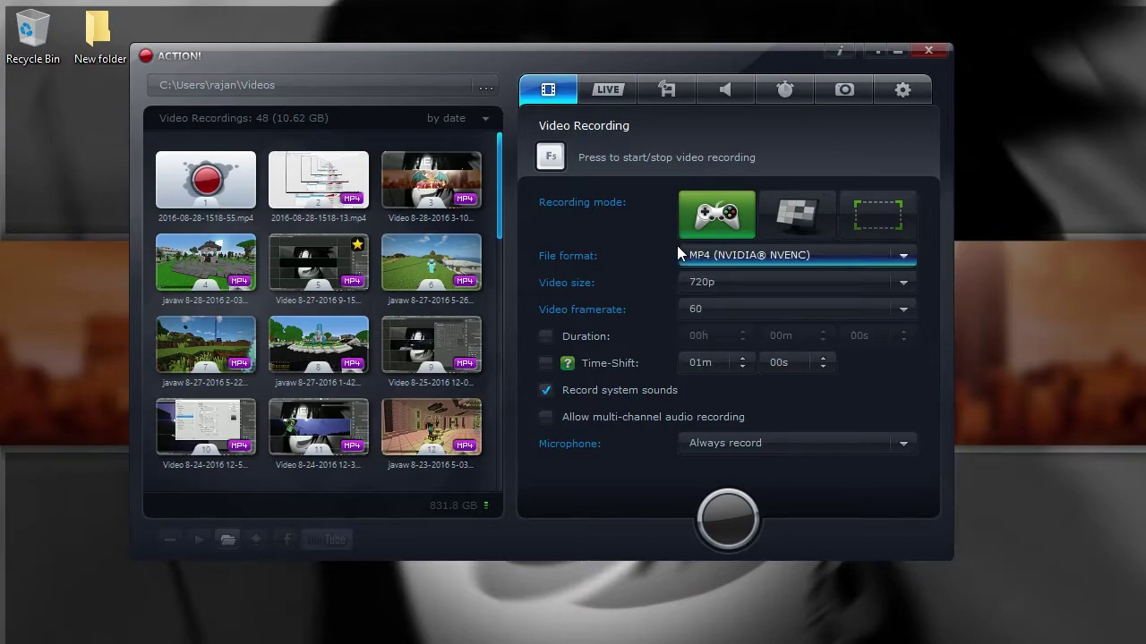
# - Review the available video size options for the recording
pyautogui.click(707, 281)
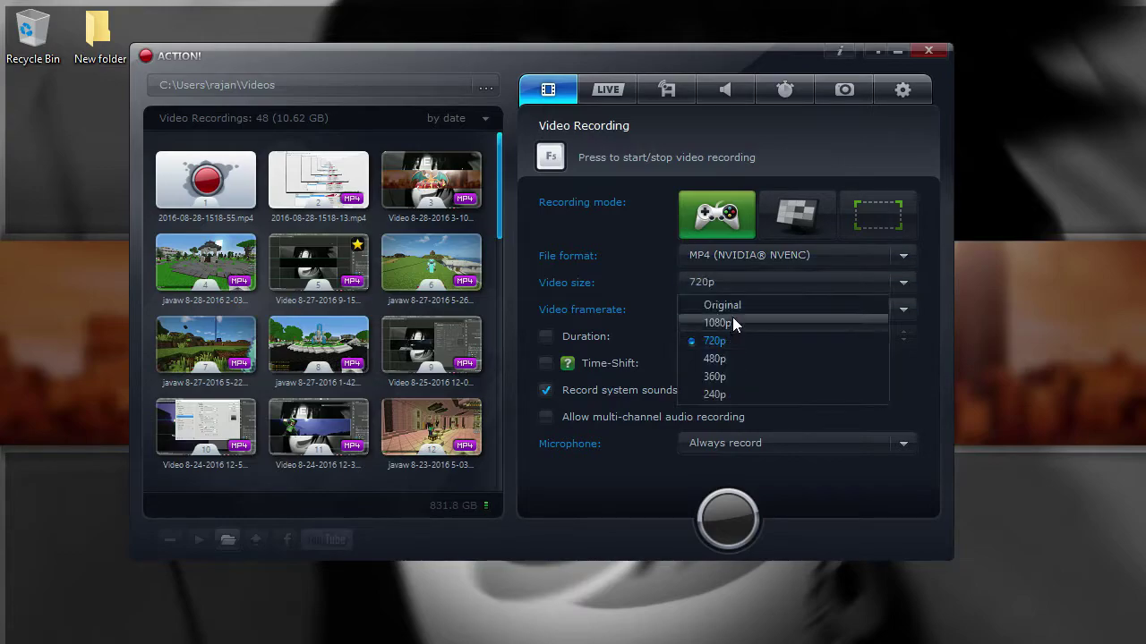
pyautogui.click(644, 278)
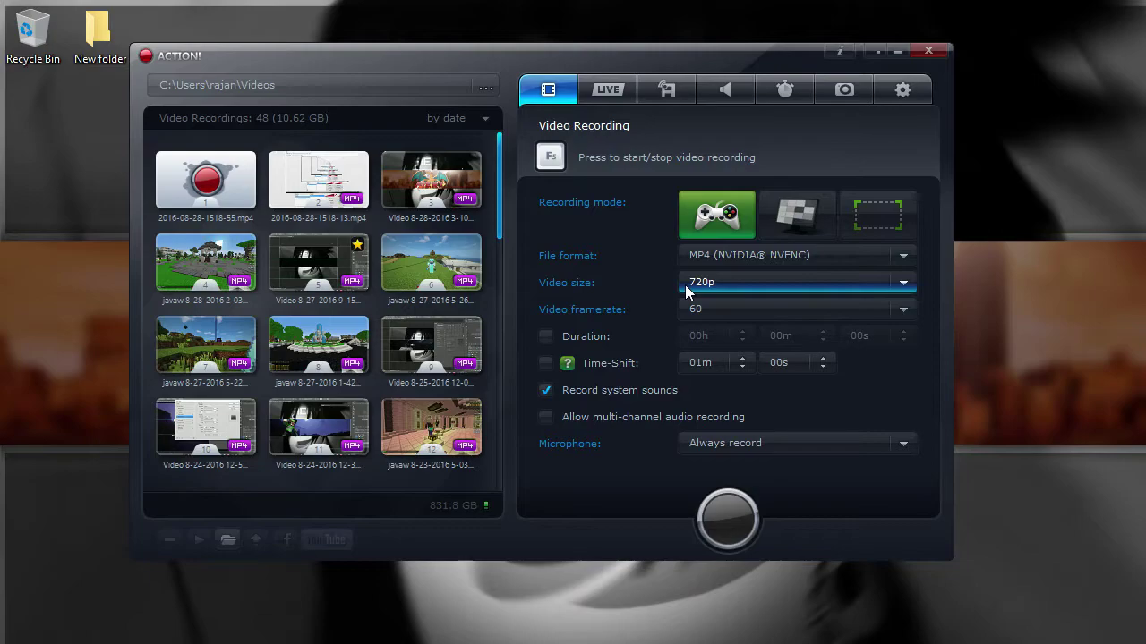
pyautogui.click(701, 288)
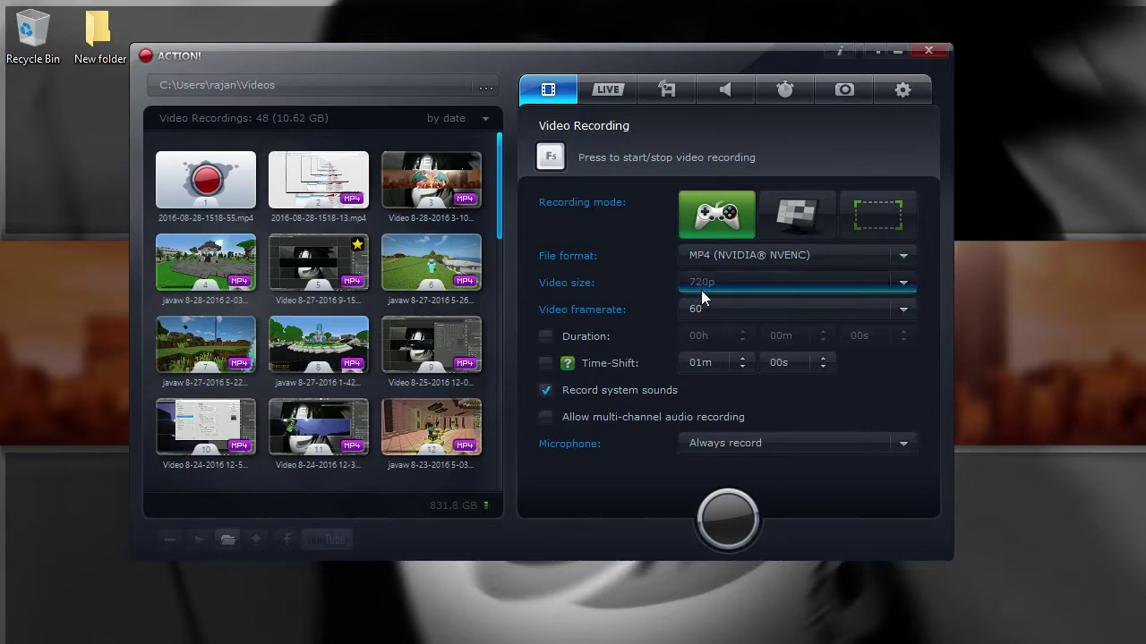
pyautogui.click(627, 236)
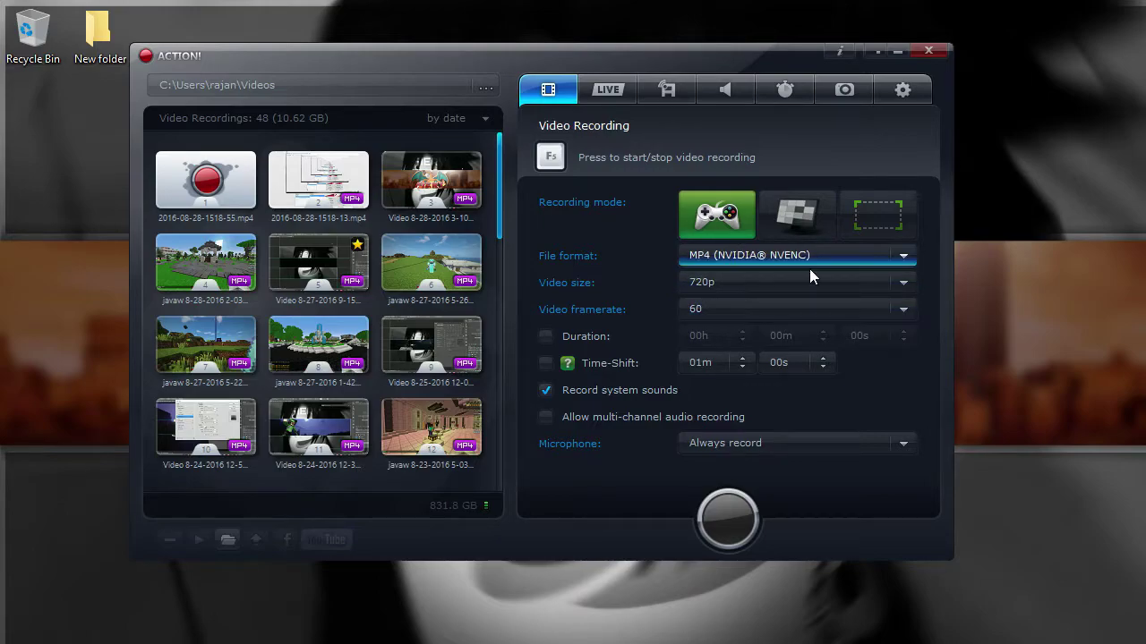
# - Review the available video framerate options for the recording
pyautogui.click(695, 315)
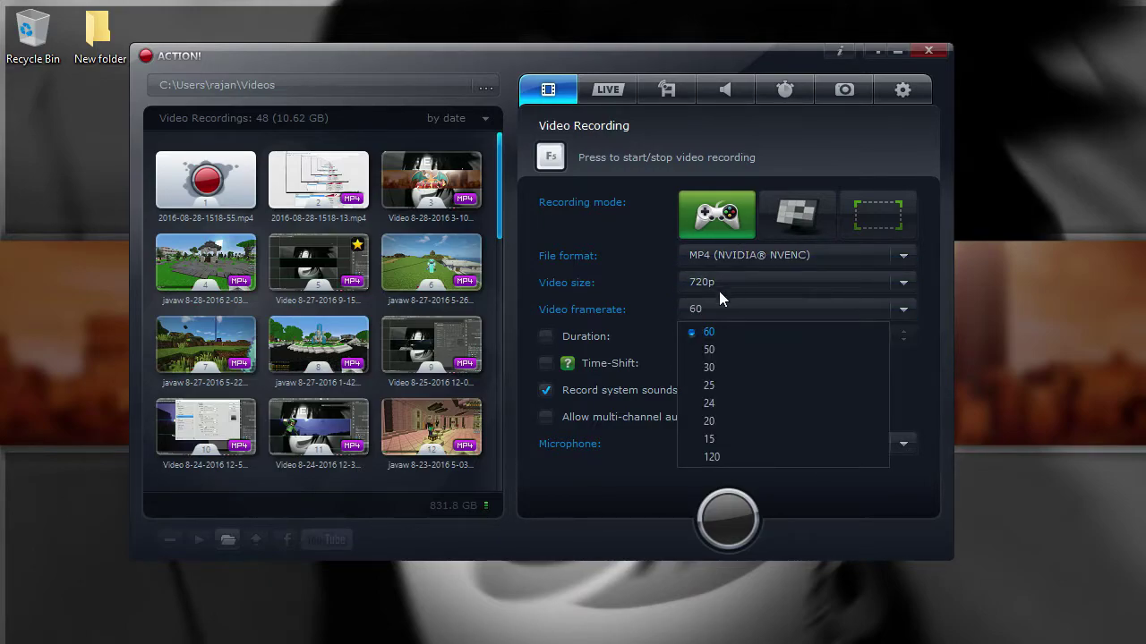
pyautogui.click(645, 248)
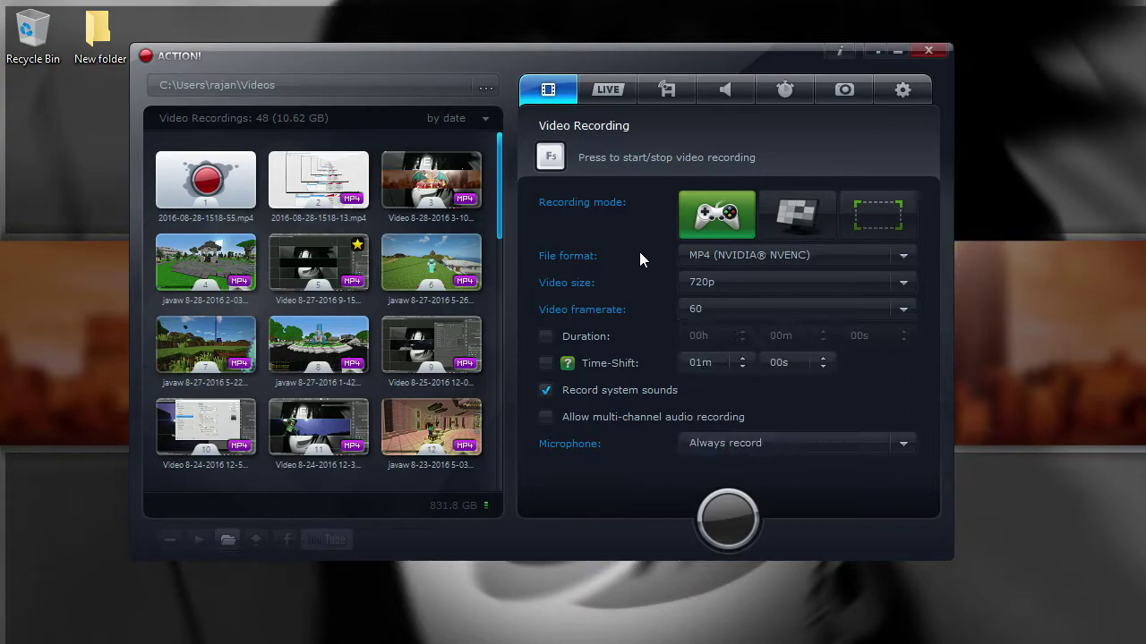
pyautogui.click(747, 314)
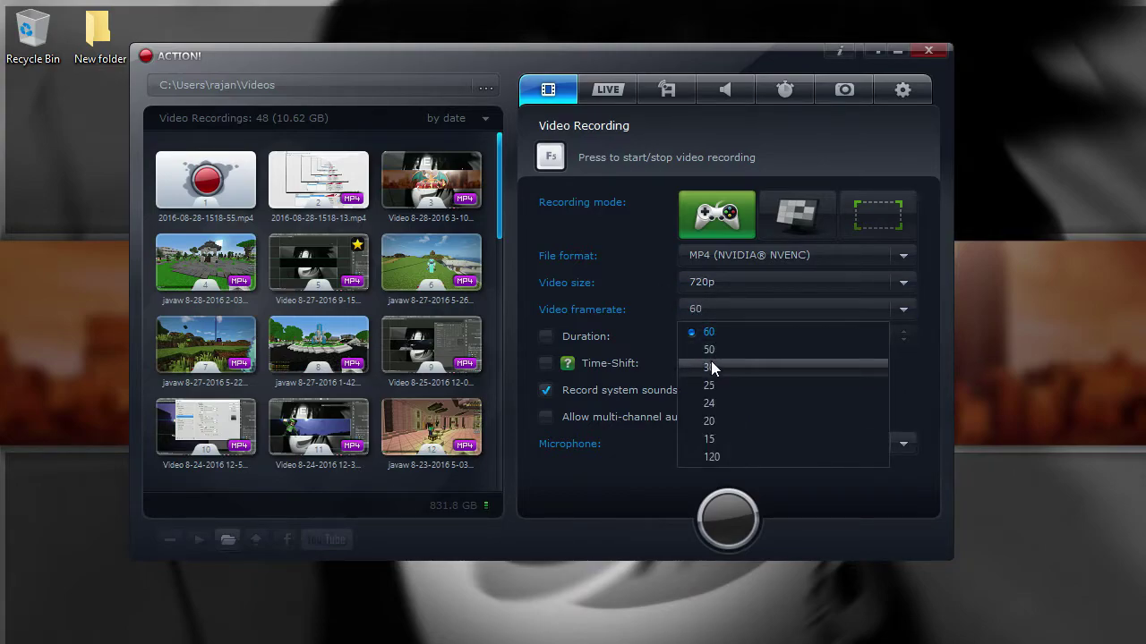
pyautogui.click(626, 233)
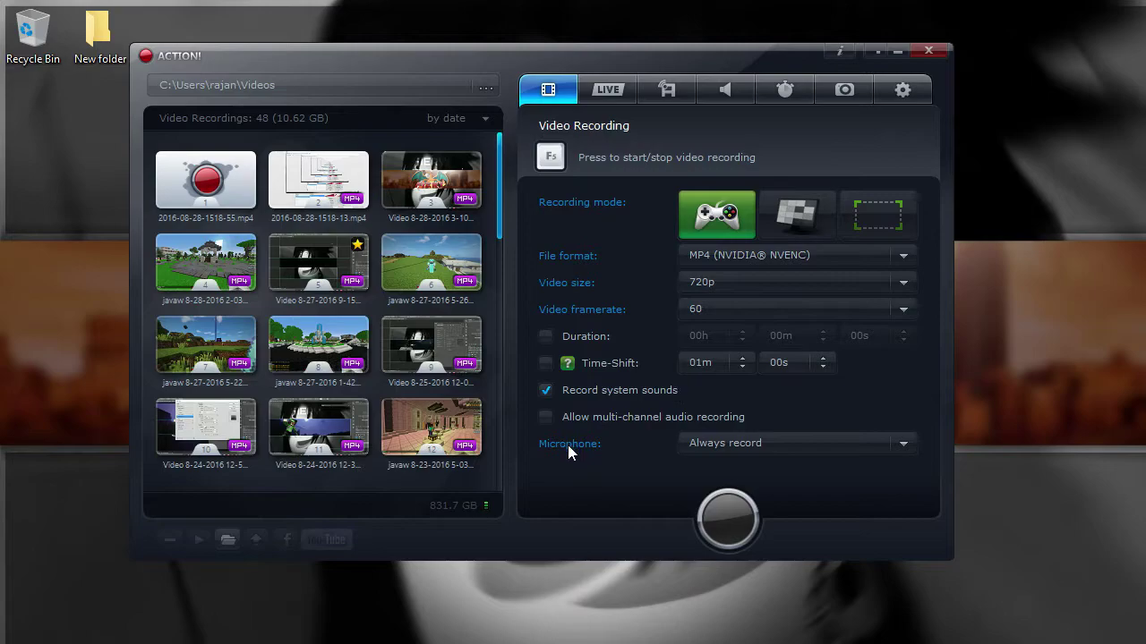
# - Review the microphone recording options, including Always record and Record on button down
pyautogui.click(748, 444)
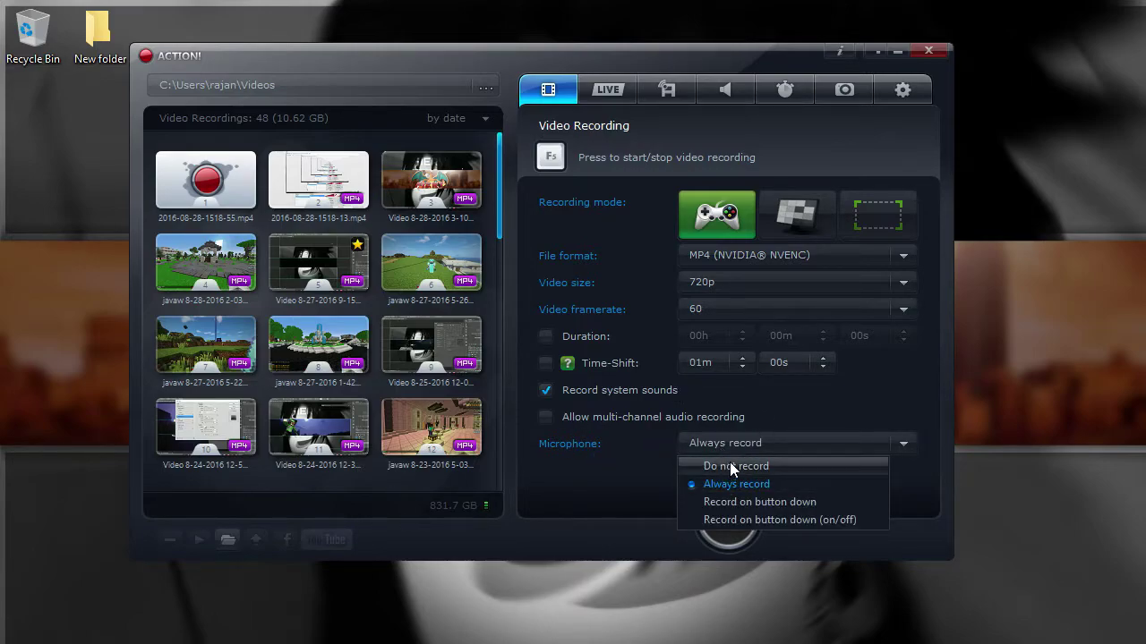
pyautogui.click(636, 466)
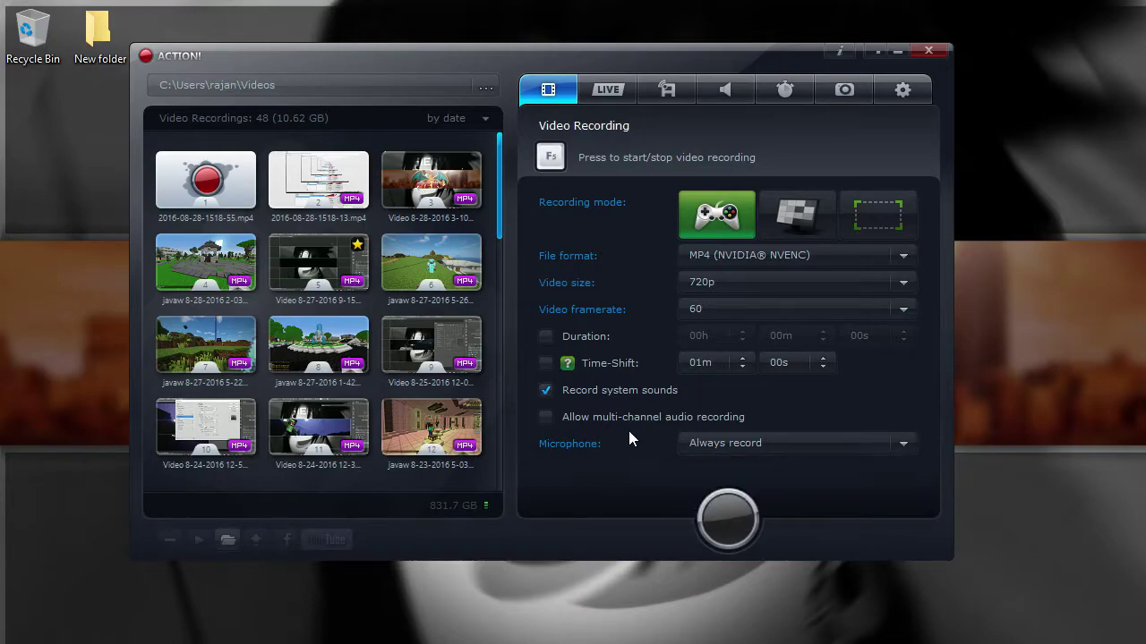
pyautogui.click(761, 445)
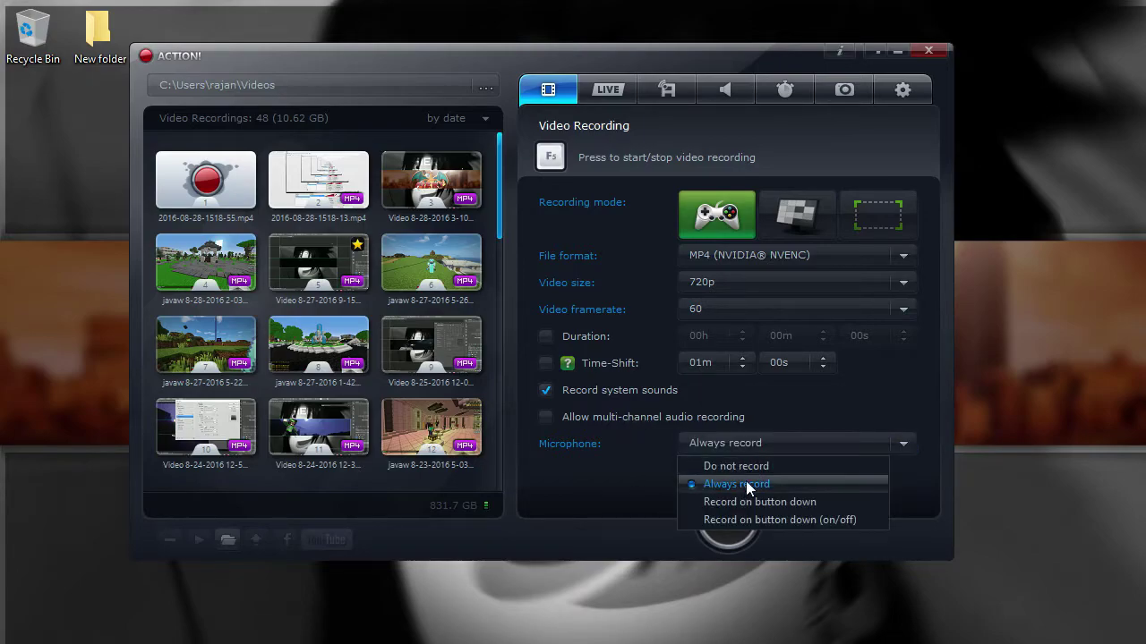
pyautogui.click(581, 474)
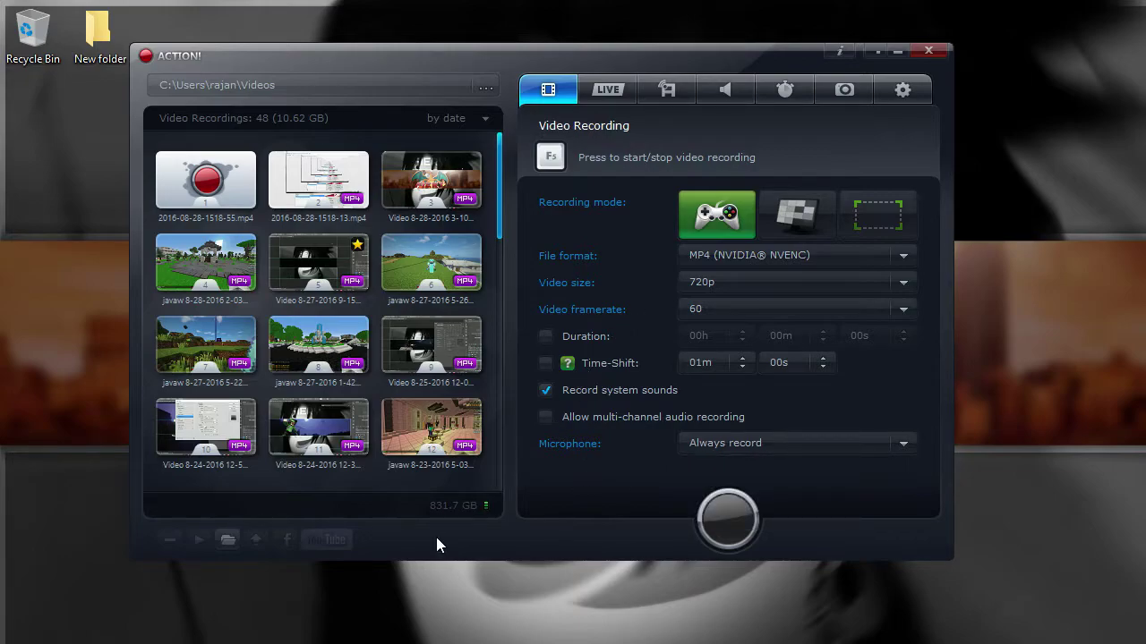
# - Look through the recorder's live streaming, Remote Action!, audio, benchmarking and screenshot sections
pyautogui.click(624, 91)
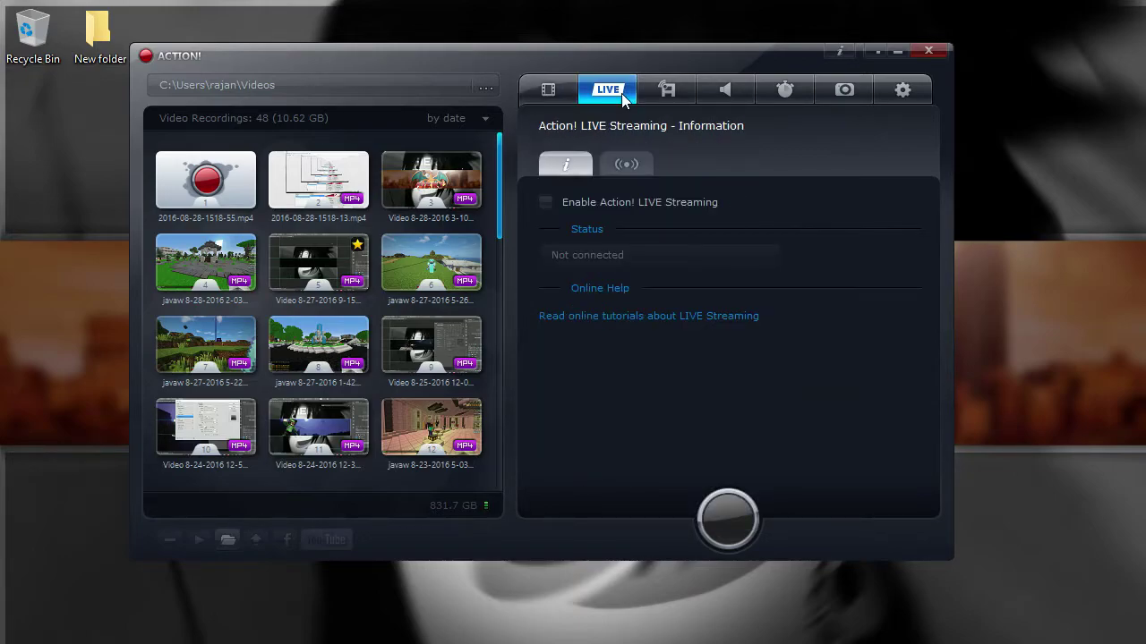
pyautogui.click(673, 92)
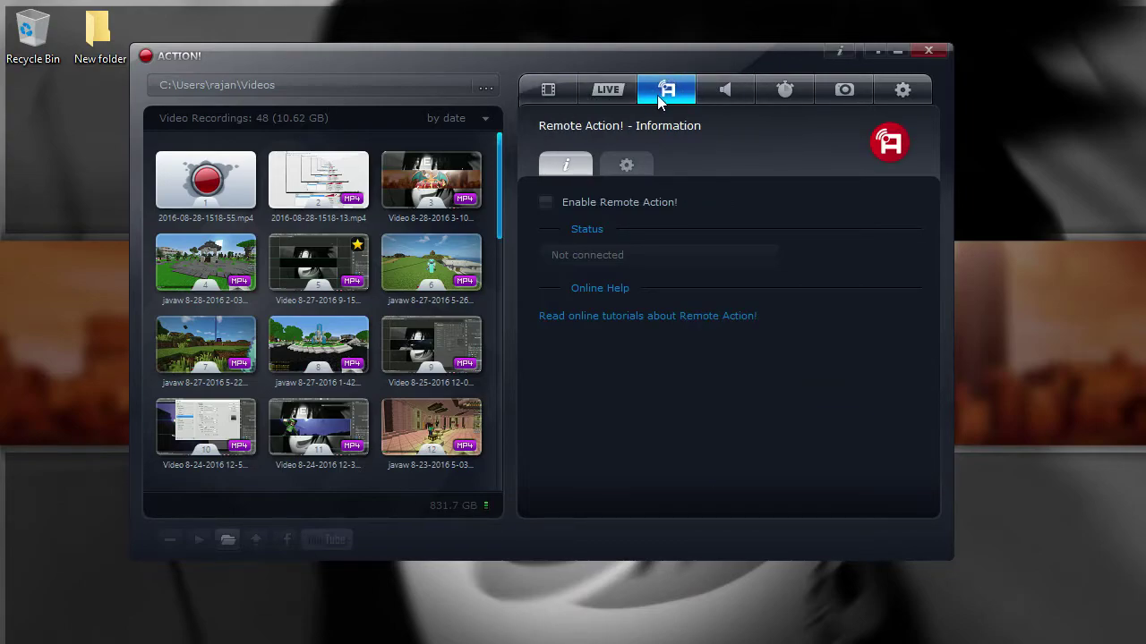
pyautogui.click(725, 89)
pyautogui.click(788, 89)
pyautogui.click(855, 90)
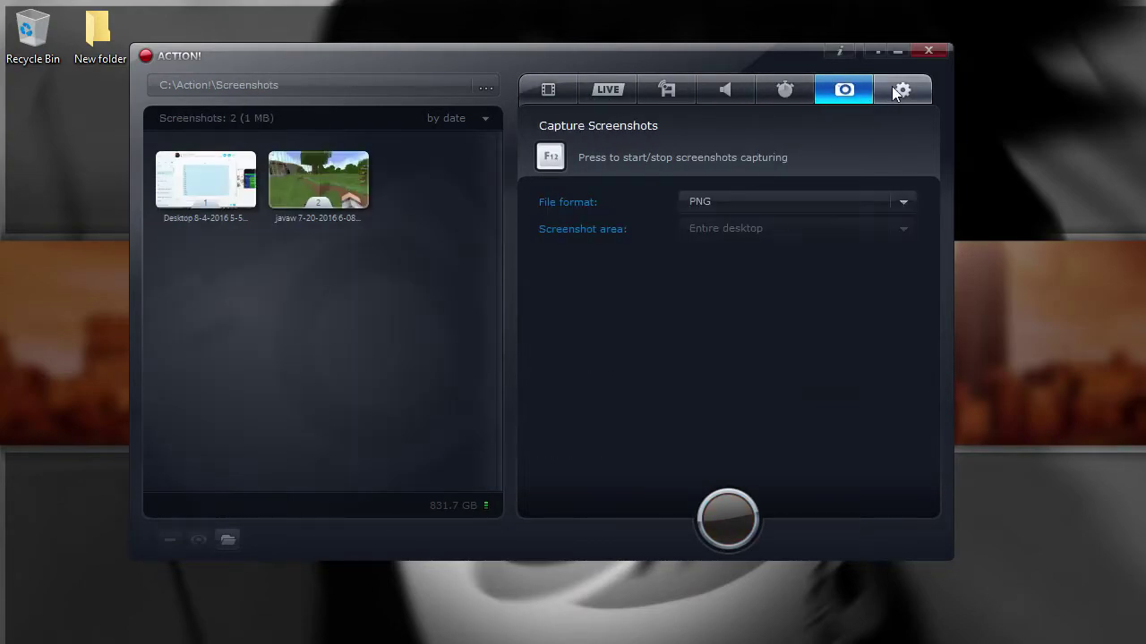
pyautogui.click(775, 86)
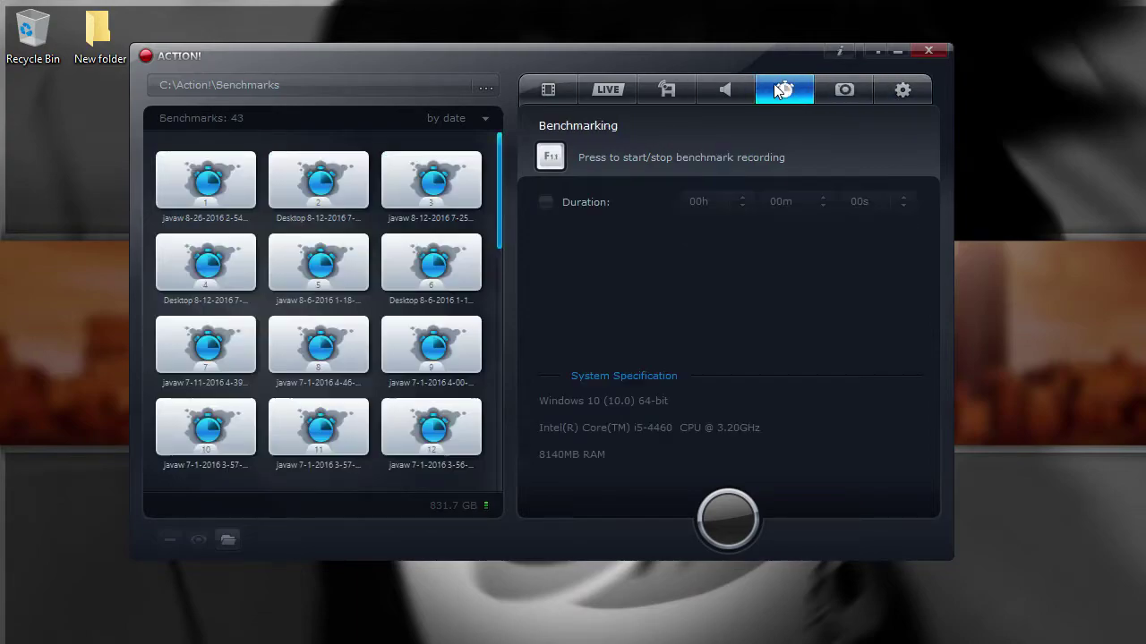
# - Open the recorder's detailed video recording settings and review the video quality and input range options
pyautogui.click(890, 91)
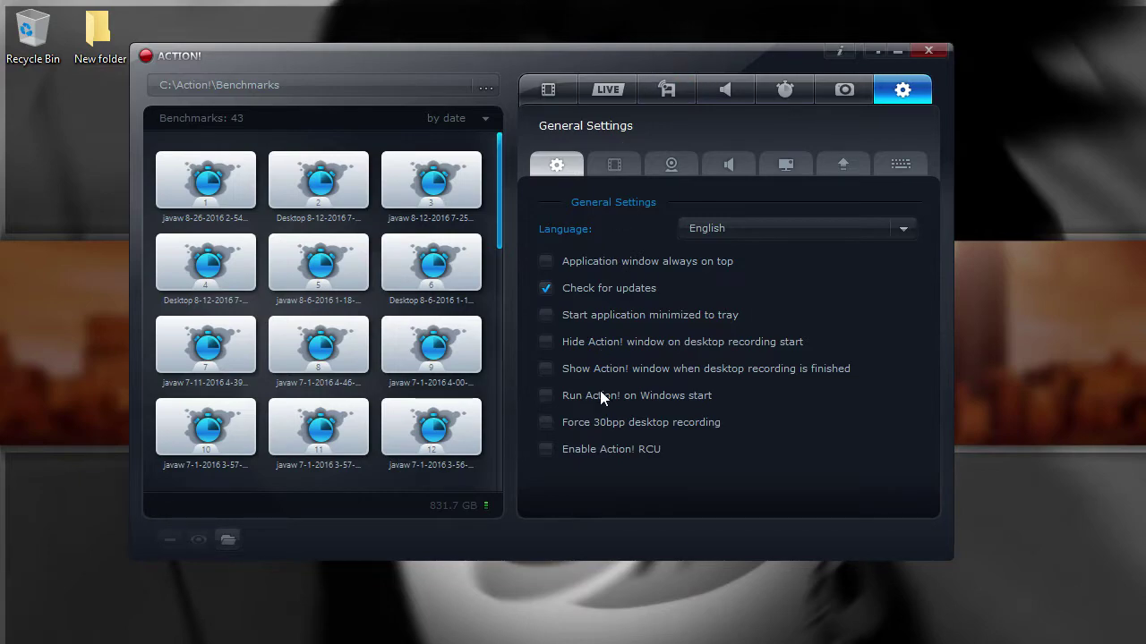
pyautogui.click(616, 163)
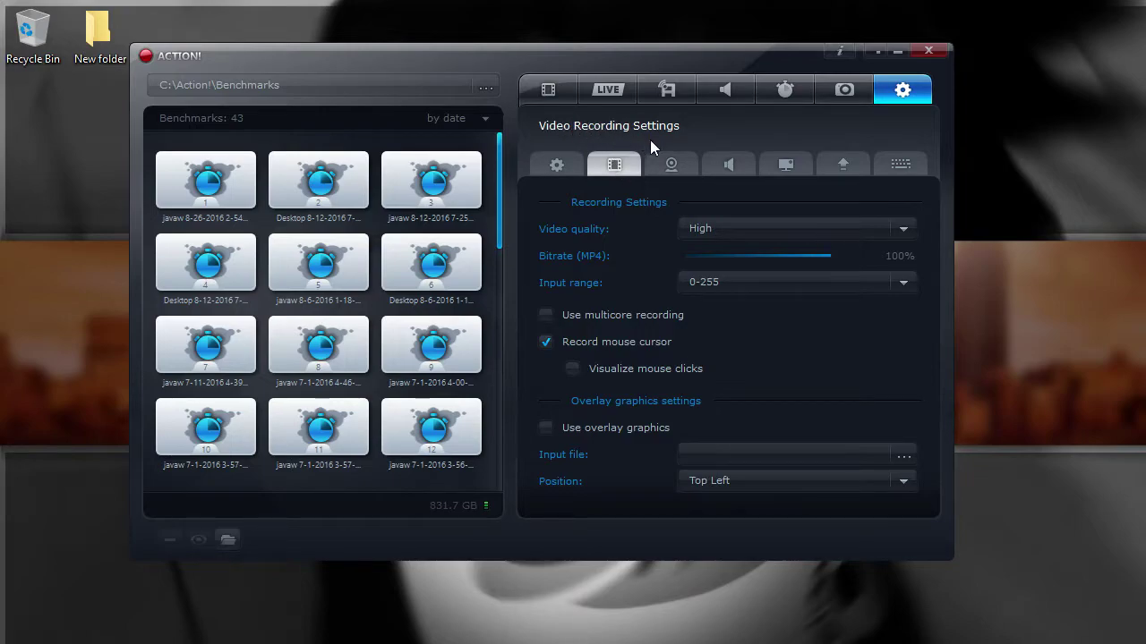
pyautogui.click(824, 232)
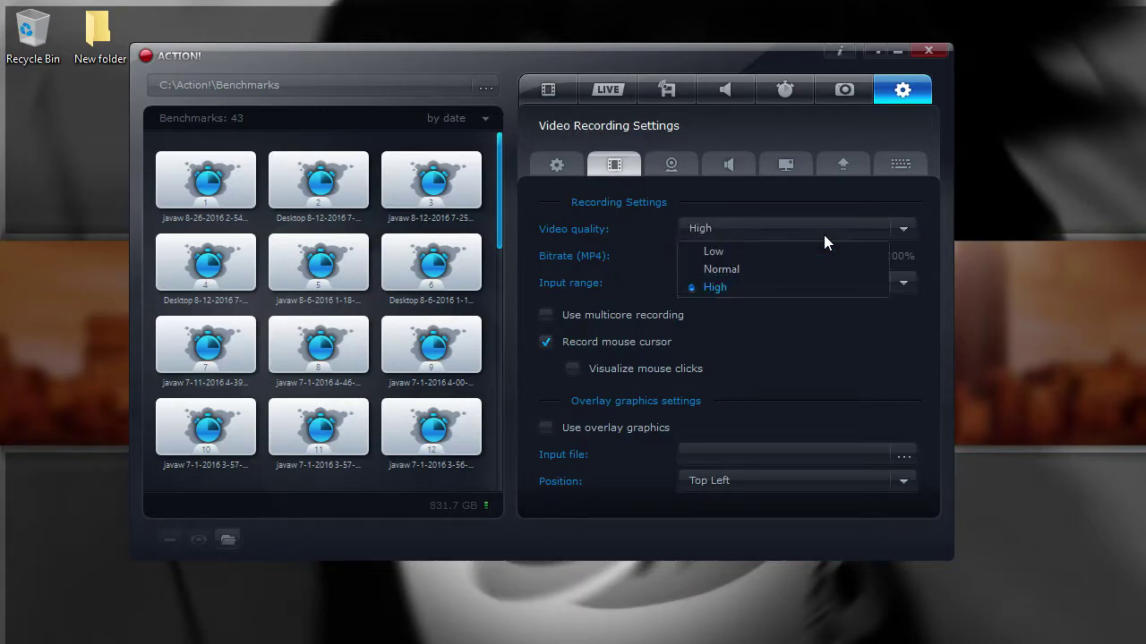
pyautogui.click(641, 232)
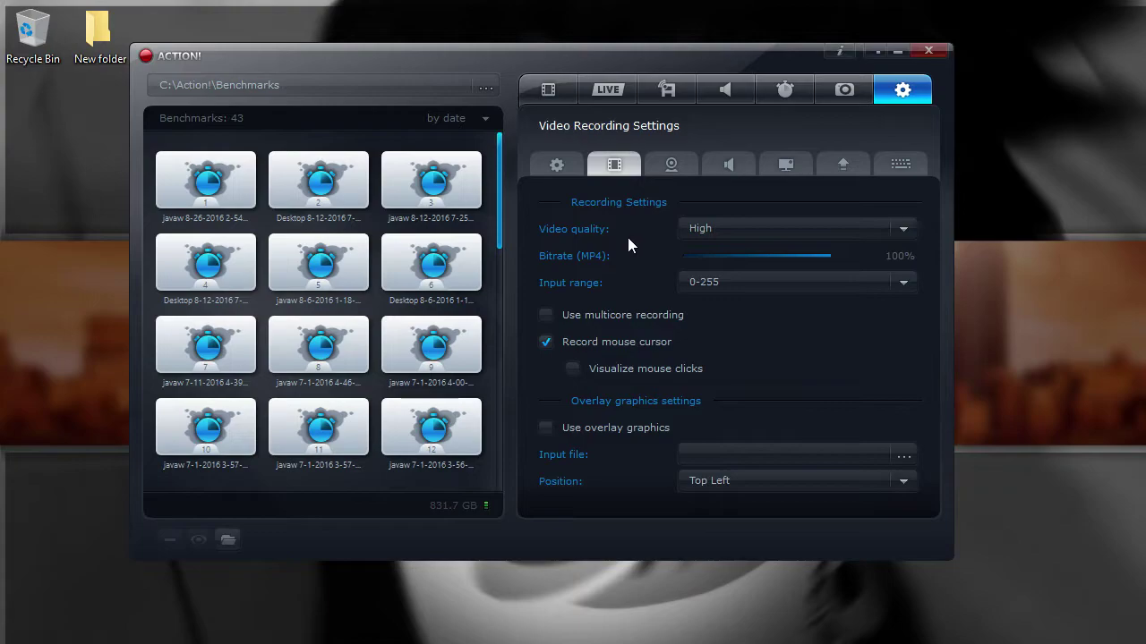
pyautogui.click(680, 229)
pyautogui.click(620, 287)
pyautogui.click(707, 226)
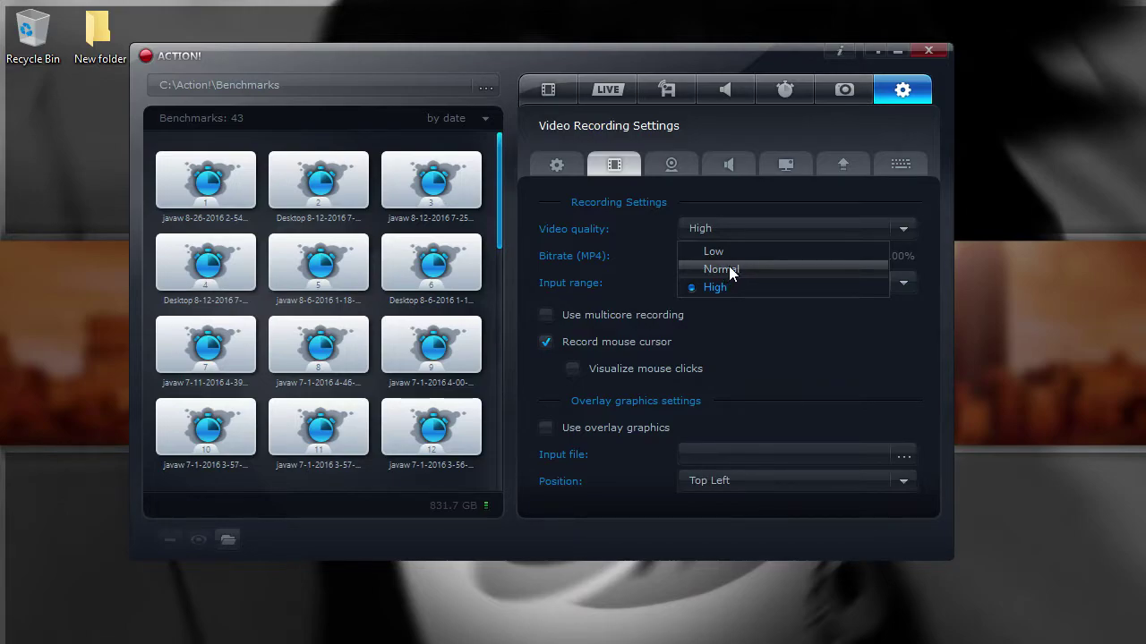
pyautogui.click(651, 236)
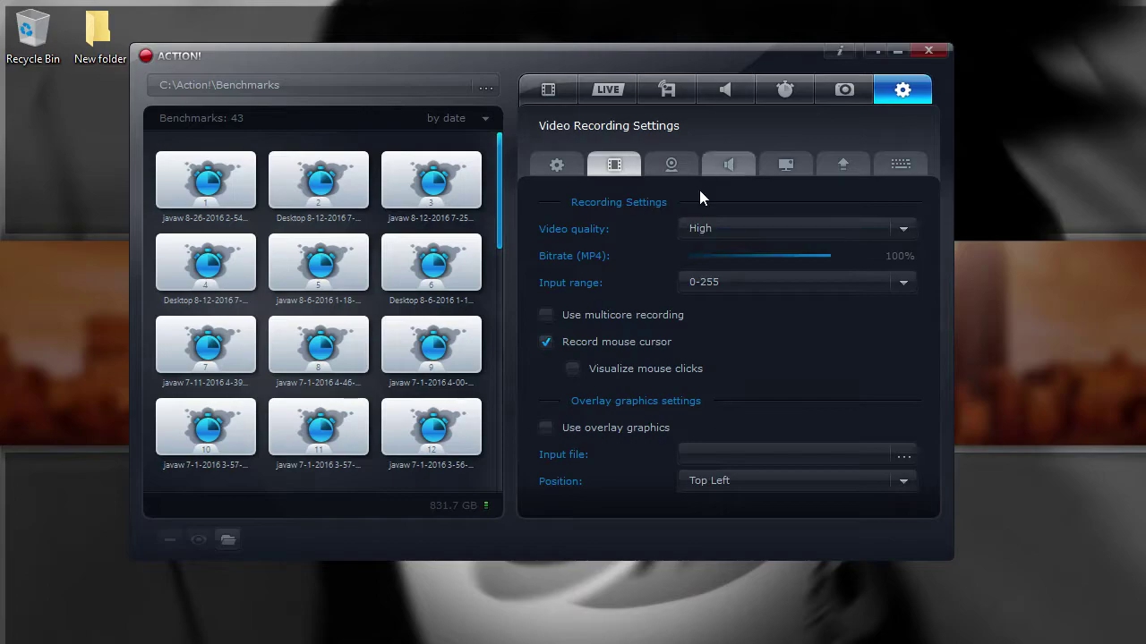
pyautogui.click(706, 228)
pyautogui.click(621, 238)
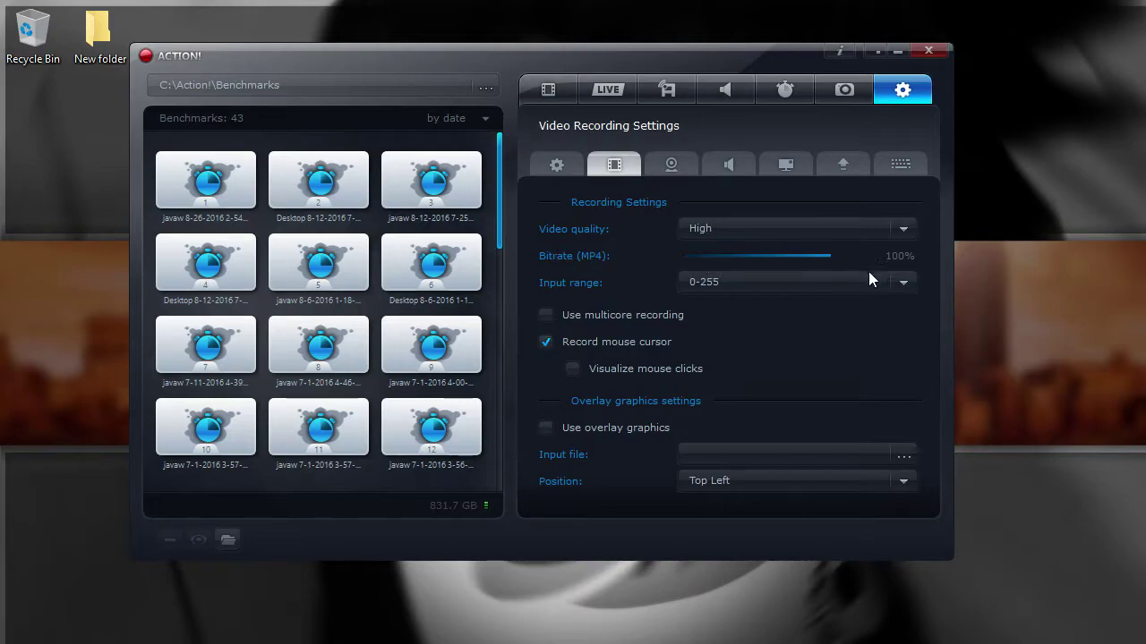
pyautogui.click(703, 293)
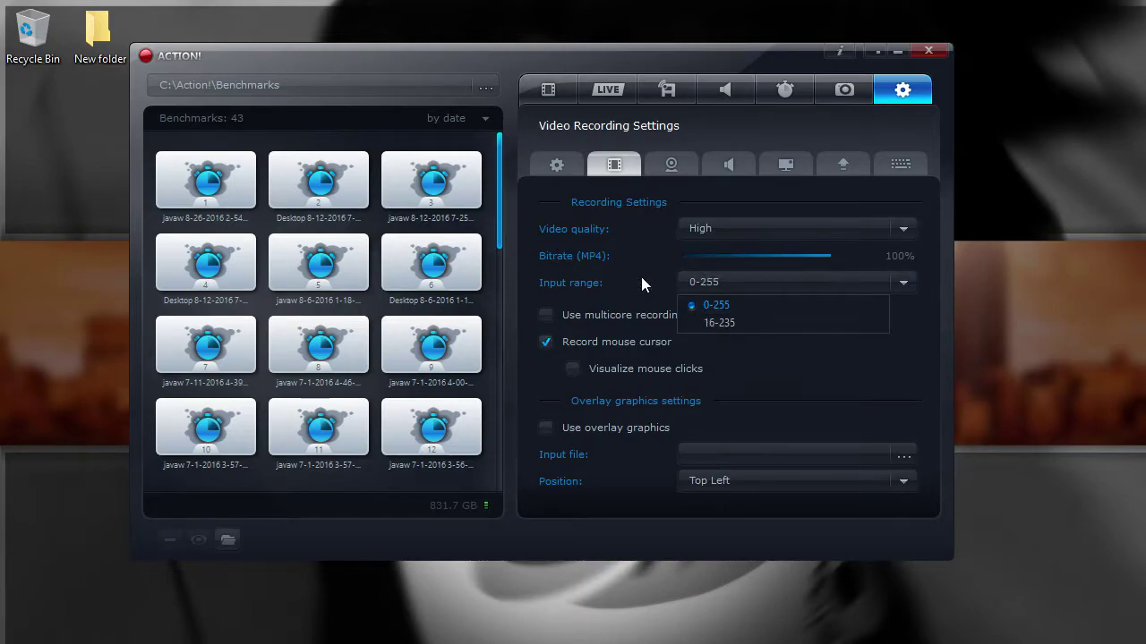
pyautogui.click(622, 309)
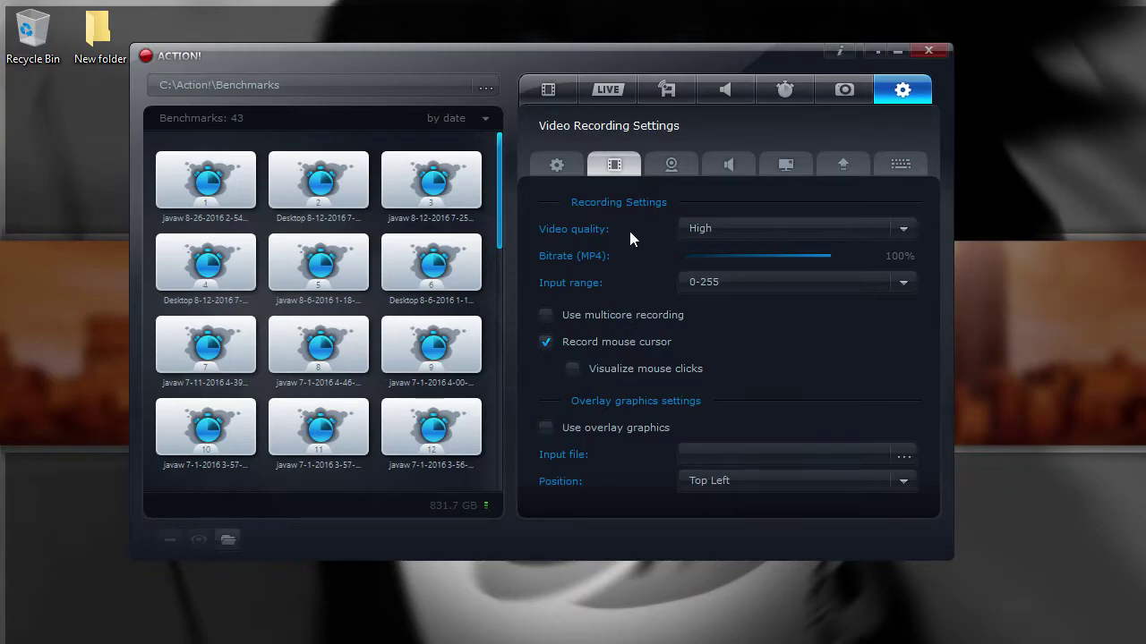
# - Look at the recorder's webcam settings and return to its audio settings
pyautogui.click(704, 163)
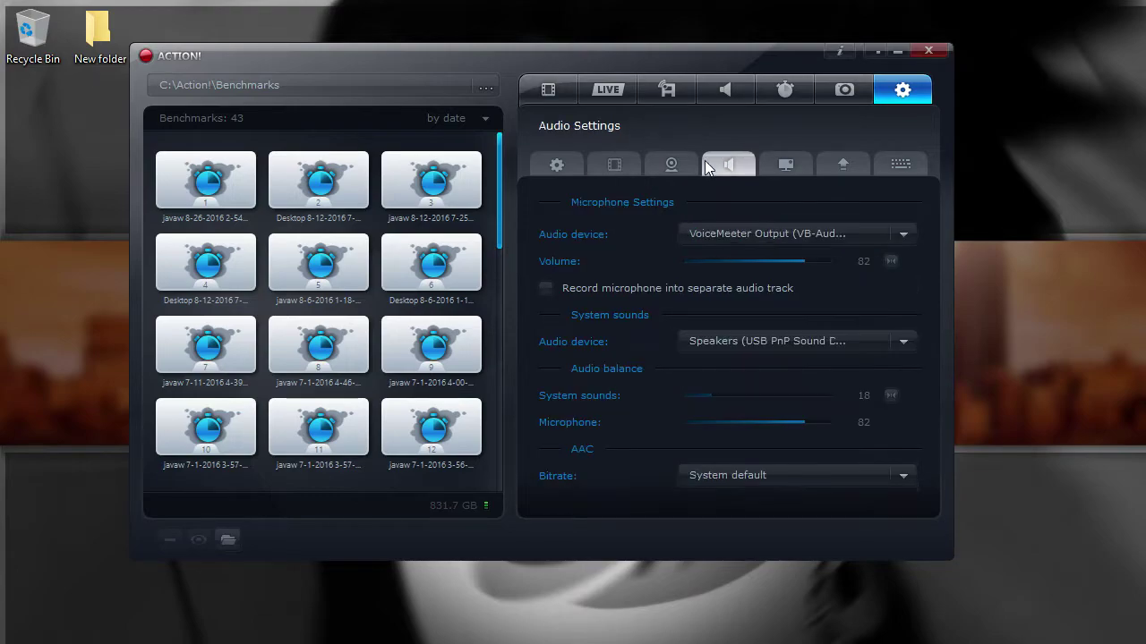
pyautogui.click(678, 173)
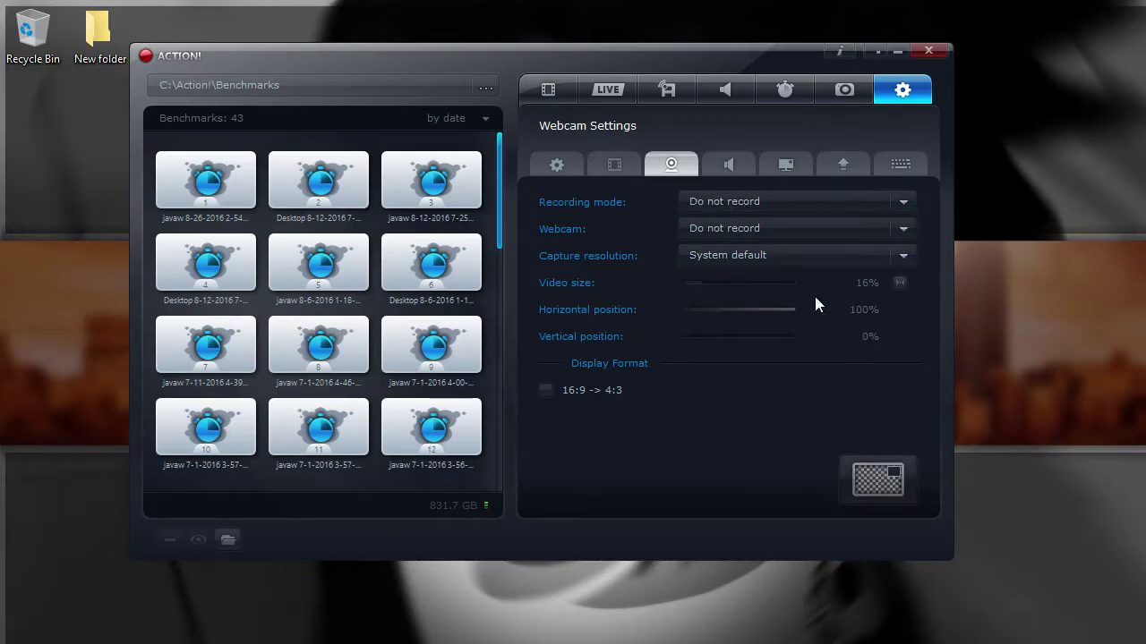
pyautogui.click(731, 167)
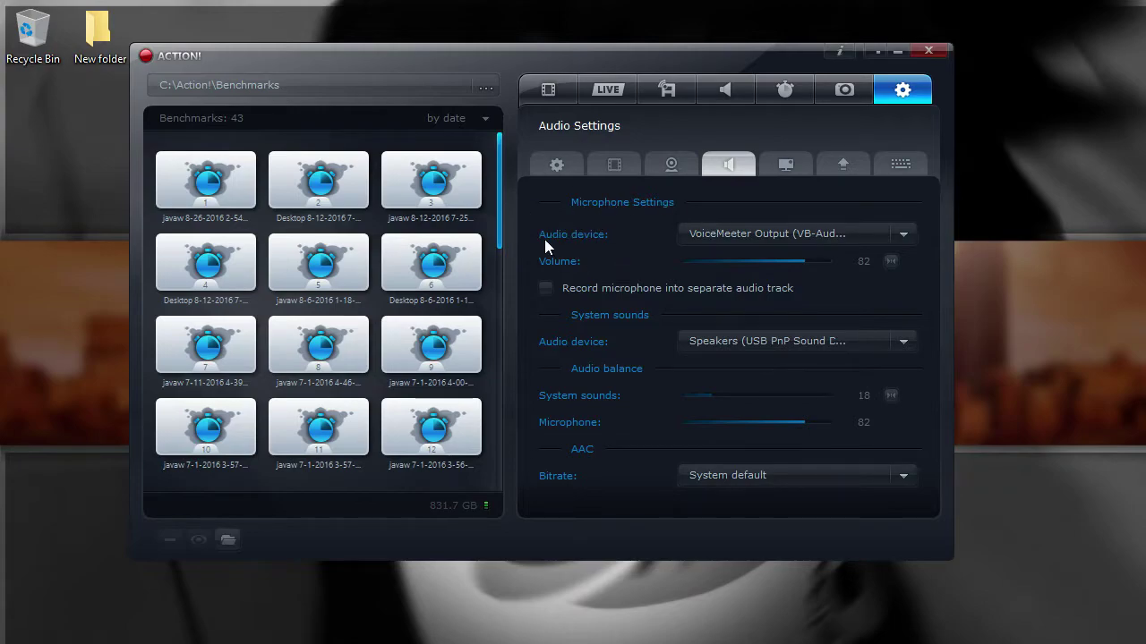
# - Review the audio devices offered for the microphone, including VoiceMeeter Output and Blue Snowball
pyautogui.click(735, 227)
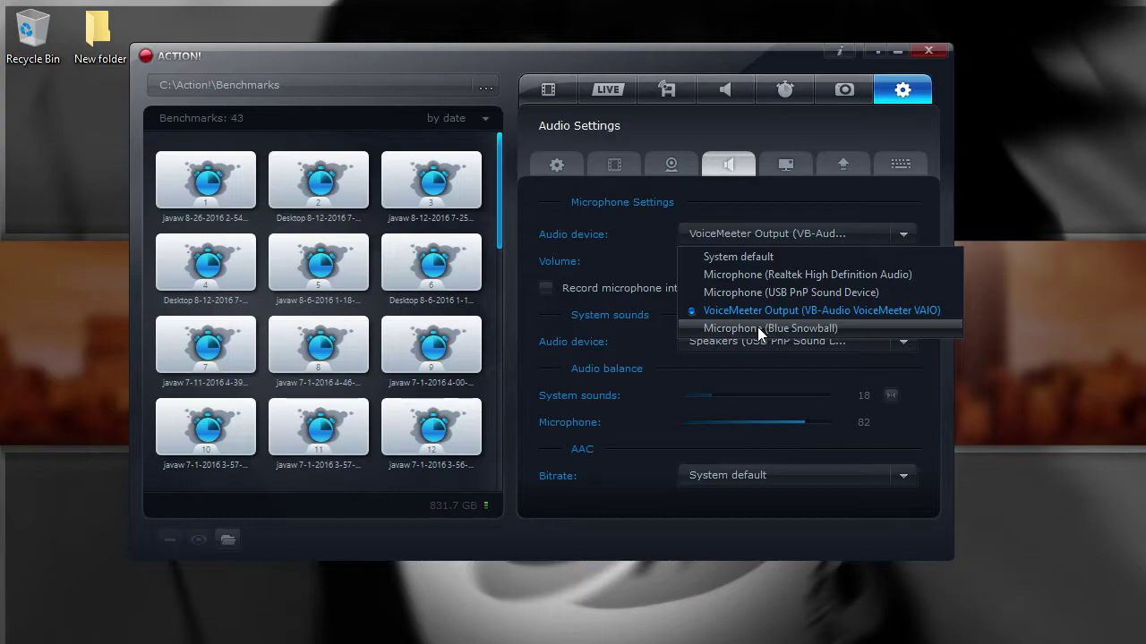
pyautogui.click(669, 219)
pyautogui.click(747, 231)
pyautogui.click(637, 233)
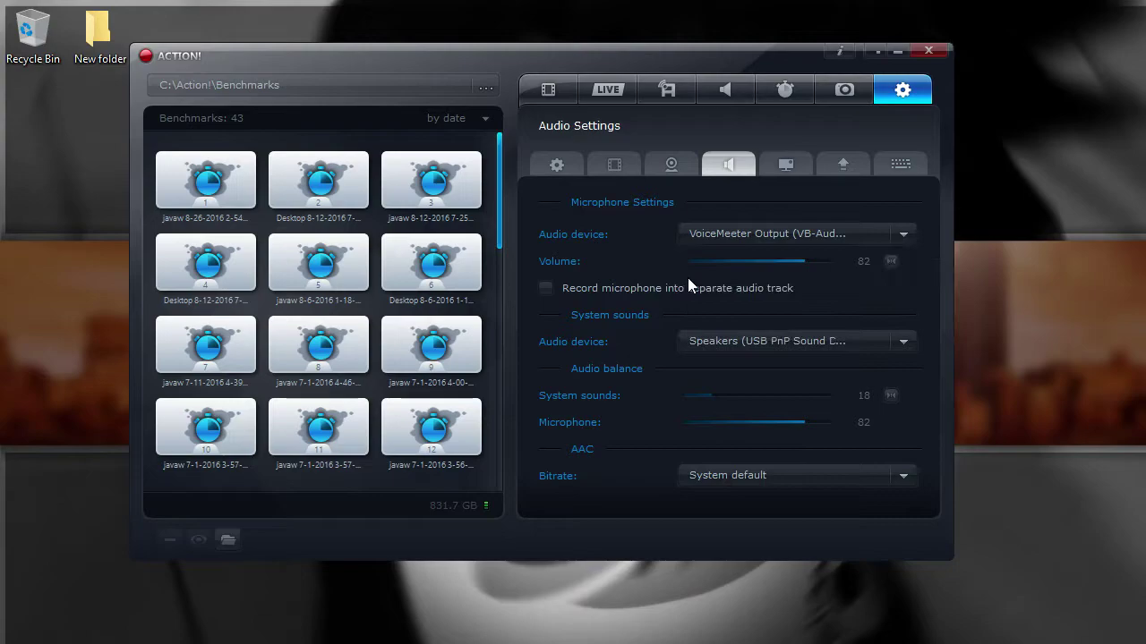
pyautogui.click(721, 232)
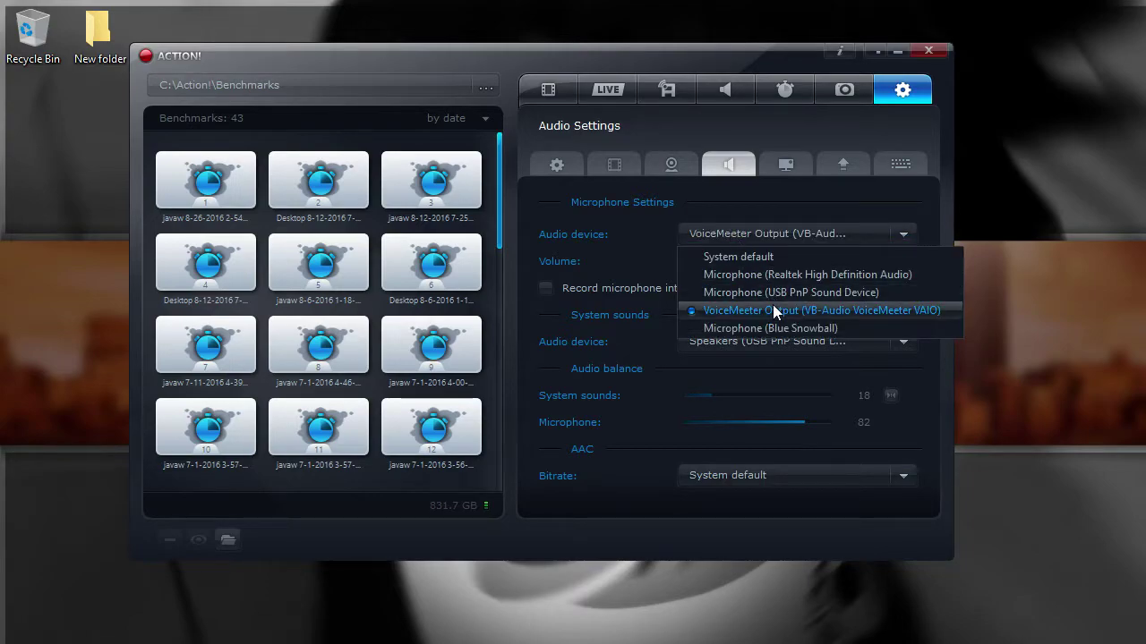
pyautogui.click(639, 252)
# - Review the audio devices offered for recording system sounds
pyautogui.moveTo(780, 274)
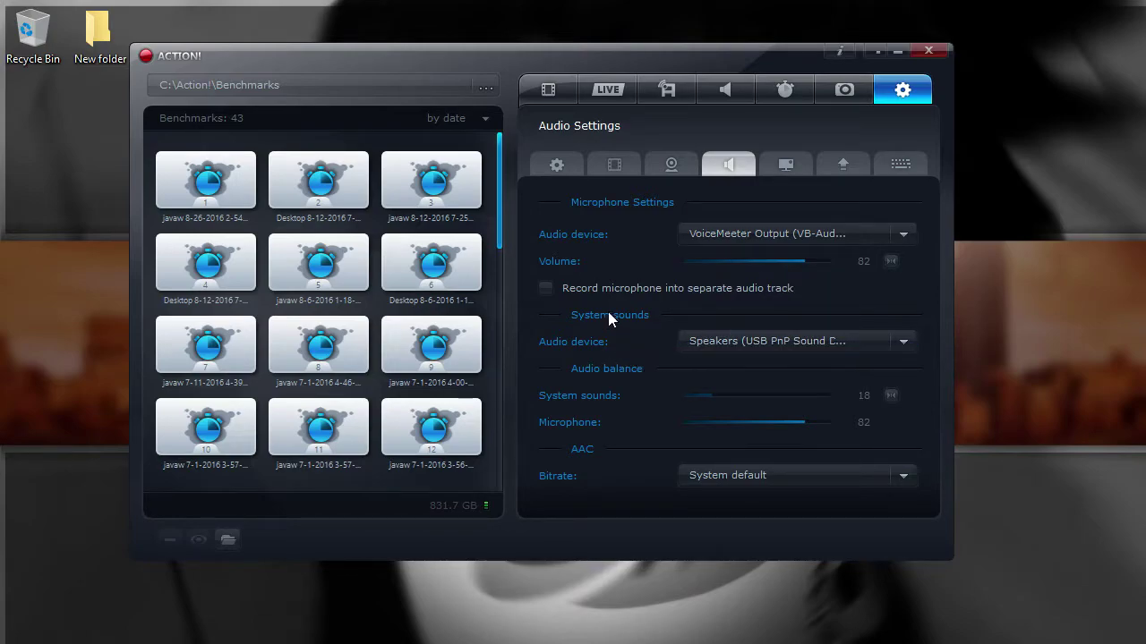
pyautogui.click(716, 342)
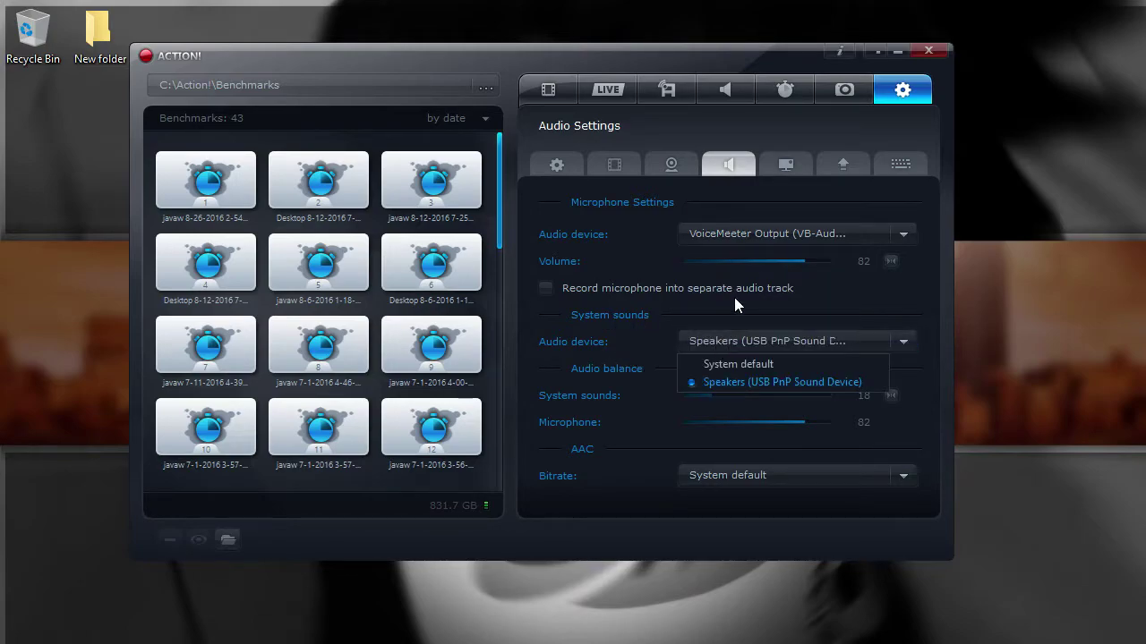
pyautogui.click(639, 338)
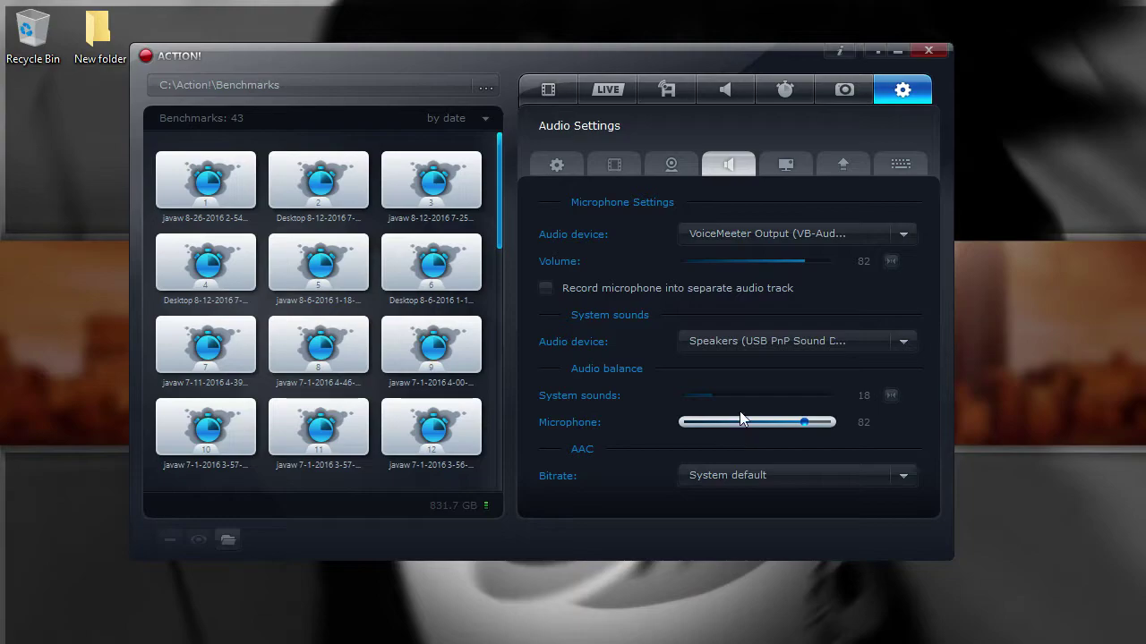
# - Set the audio balance to 80 for the microphone and 20 for system sounds, and hide the recorder window
pyautogui.moveTo(805, 426)
pyautogui.mouseDown()
pyautogui.moveTo(780, 438)
pyautogui.moveTo(799, 442)
pyautogui.mouseUp()
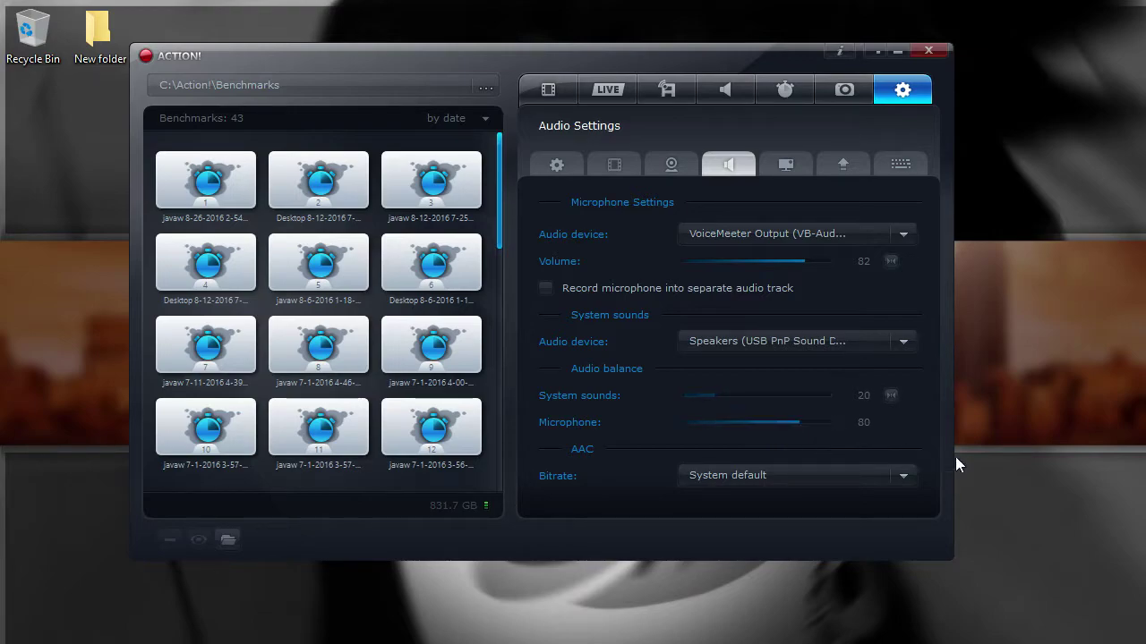
pyautogui.click(878, 52)
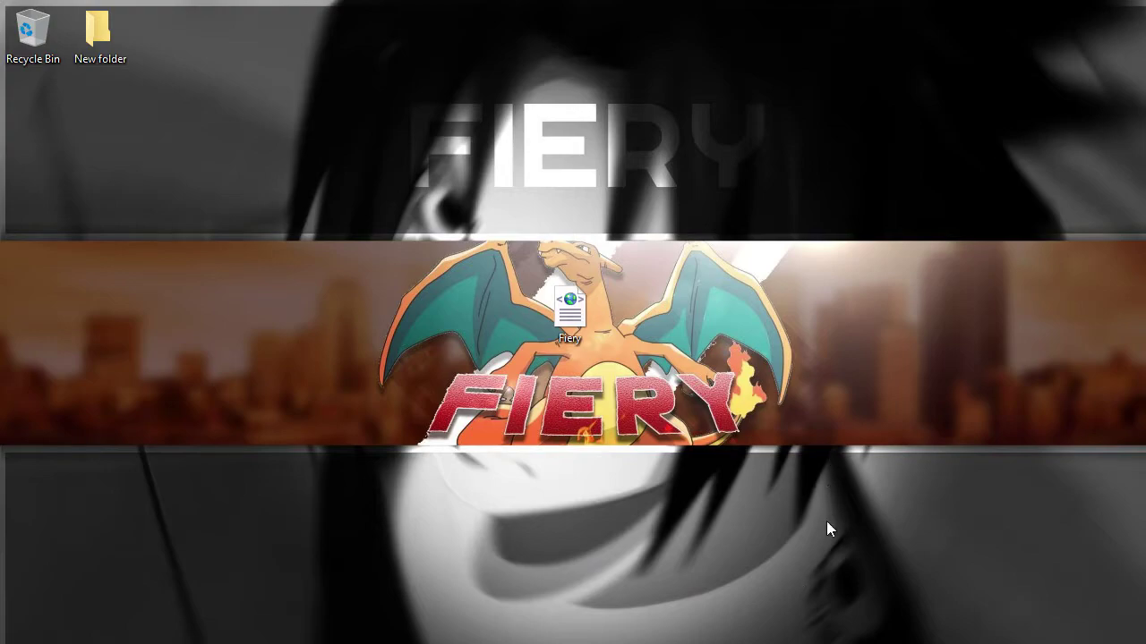
# - Switch to Vegas Pro and create a new empty project in place of pokemon4.veg
pyautogui.moveTo(944, 643)
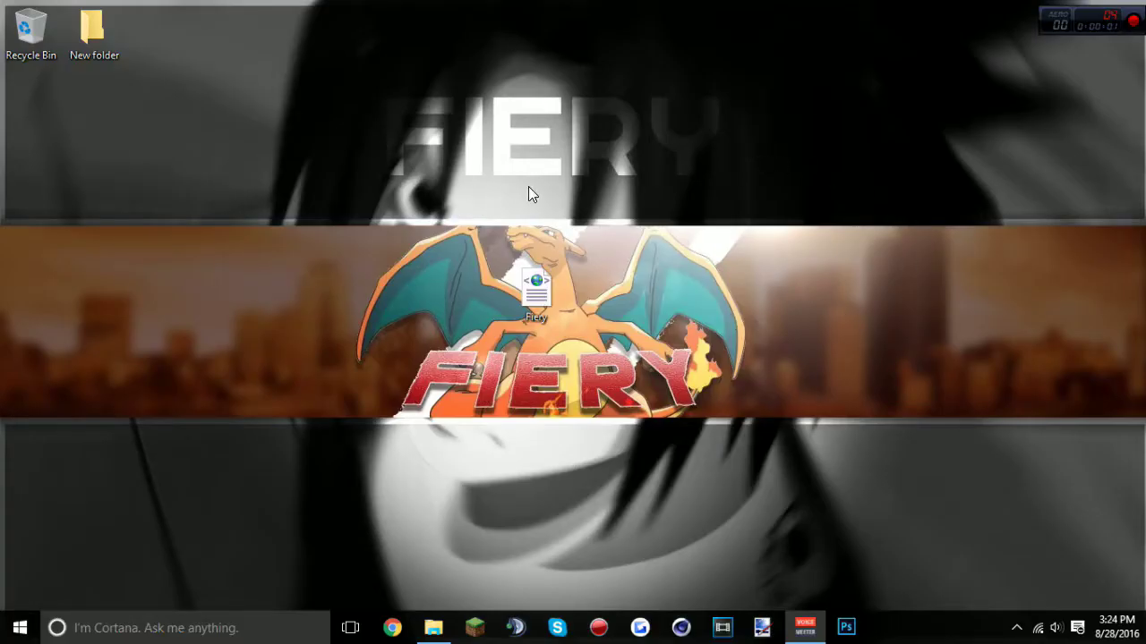
pyautogui.click(721, 628)
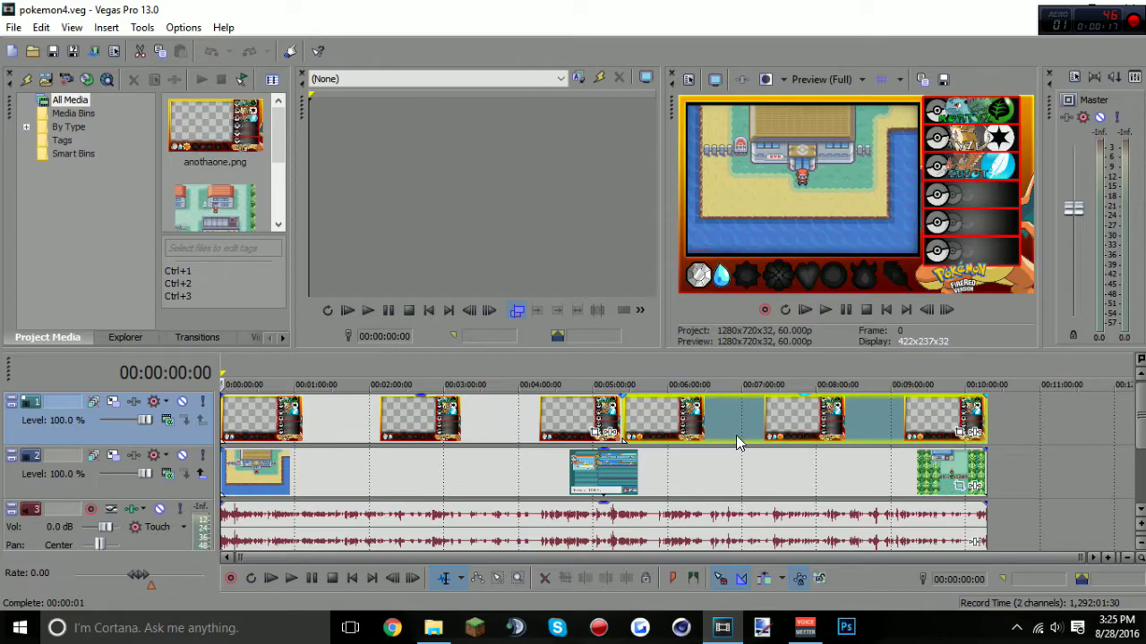
pyautogui.click(14, 27)
pyautogui.click(31, 47)
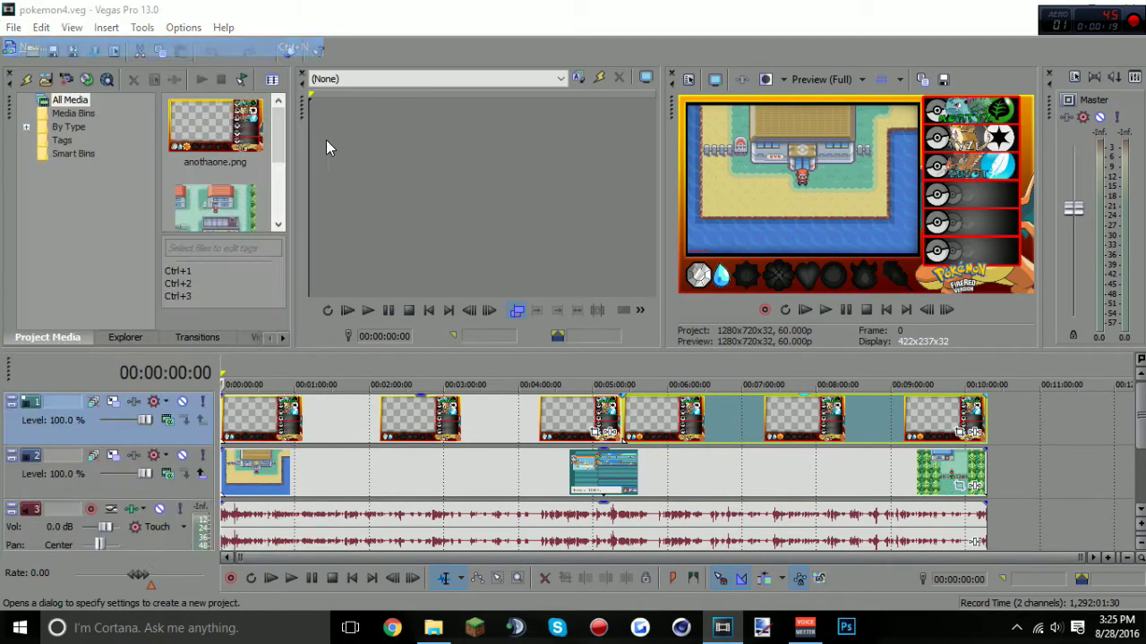
pyautogui.click(648, 524)
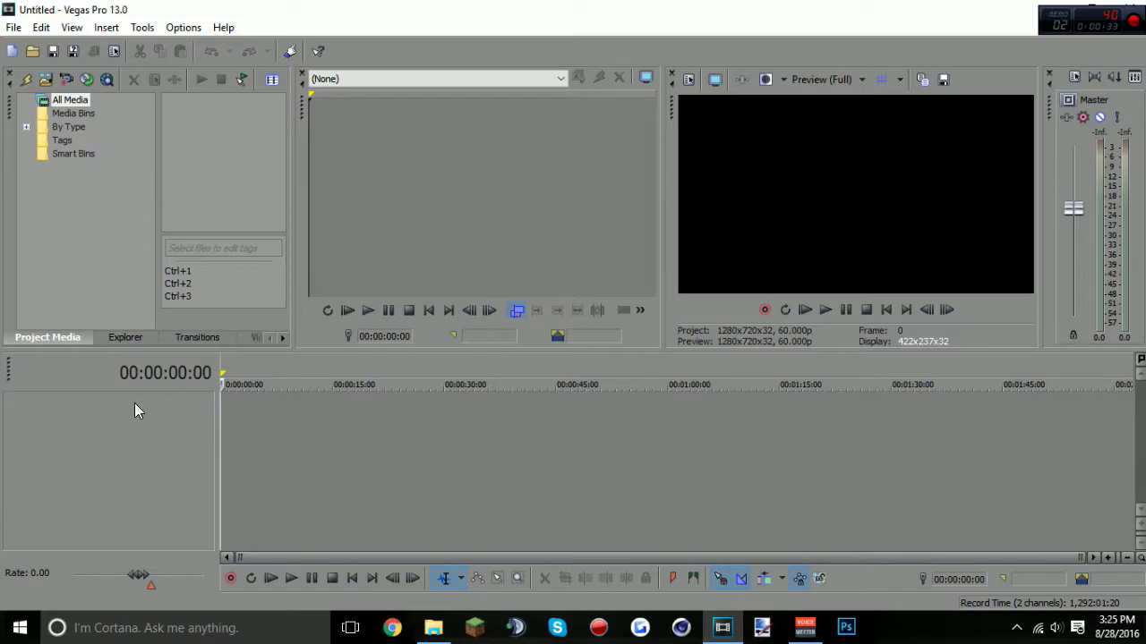
pyautogui.moveTo(239, 452); pyautogui.dragTo(273, 452)
pyautogui.click(430, 627)
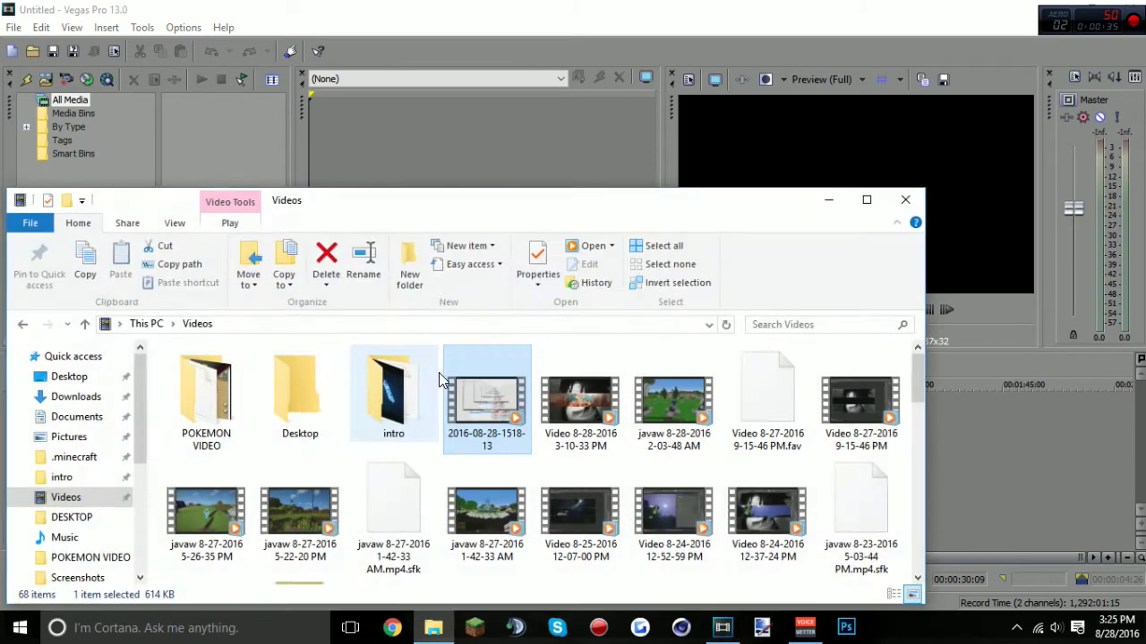
pyautogui.moveTo(435, 209); pyautogui.dragTo(683, 126)
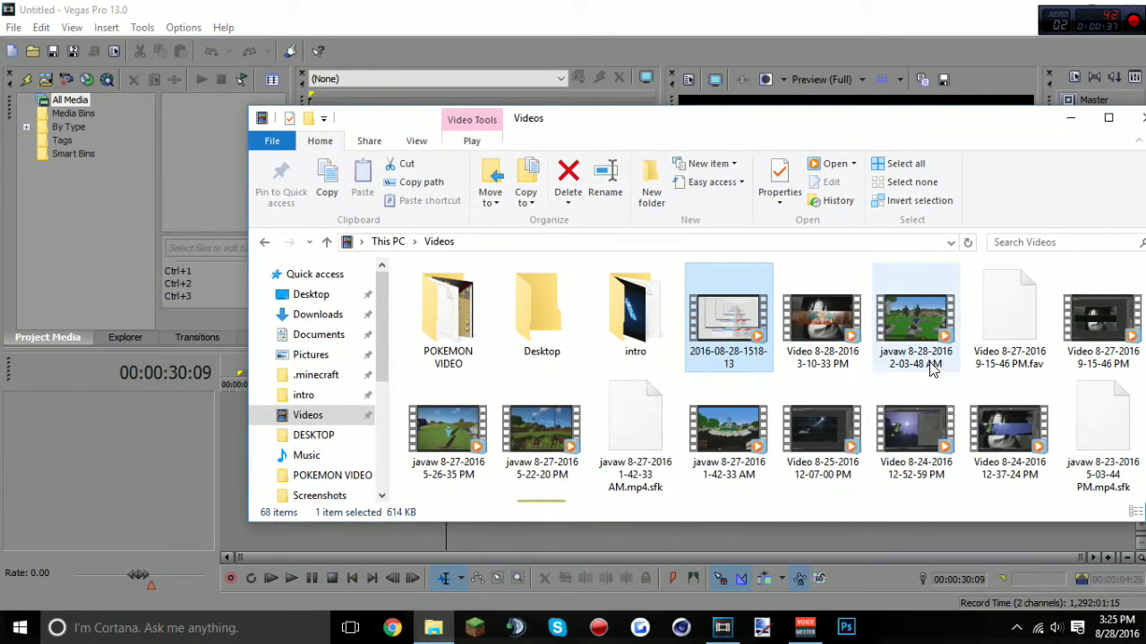
pyautogui.scroll(-1, 919, 322)
pyautogui.scroll(1, 919, 322)
pyautogui.click(457, 425)
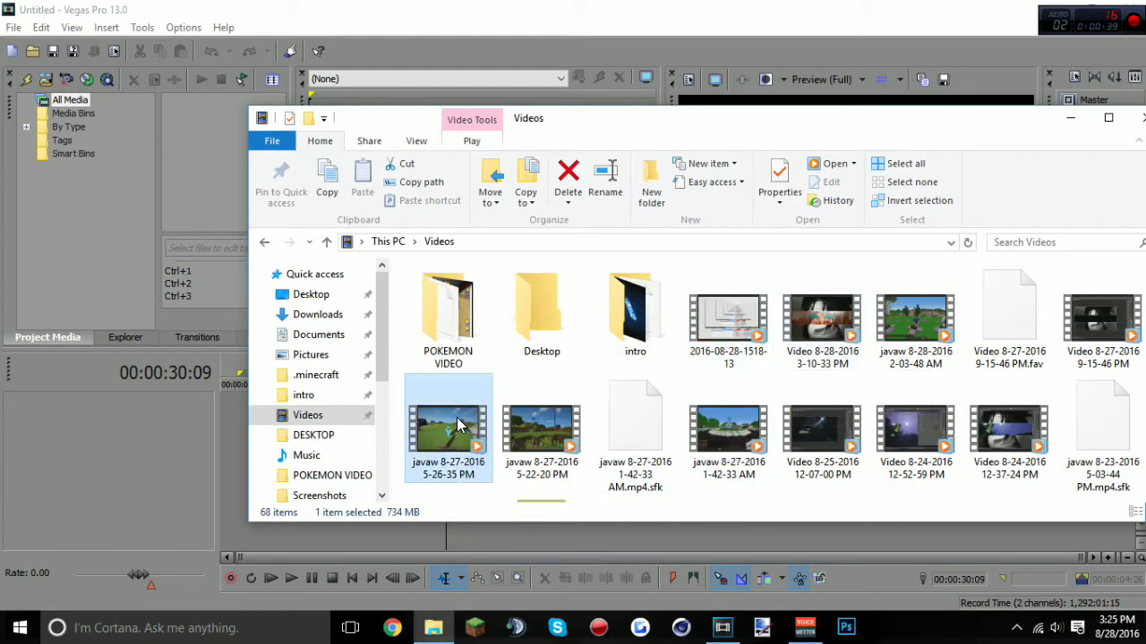
pyautogui.click(914, 318)
pyautogui.moveTo(915, 333); pyautogui.dragTo(224, 433)
pyautogui.click(430, 7)
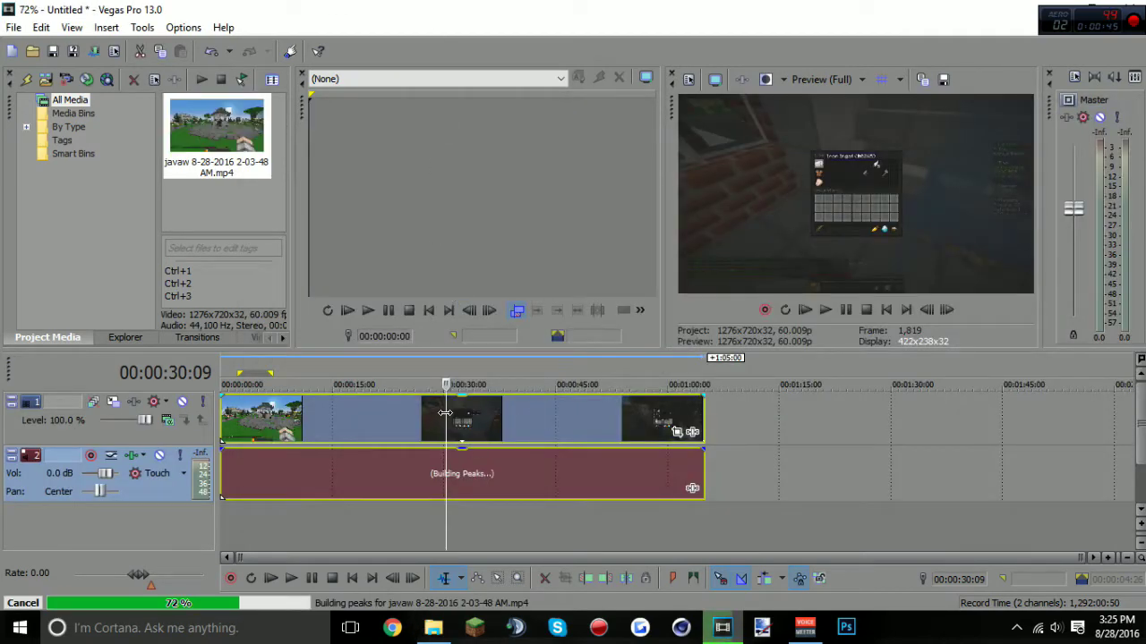
# - Set the timeline video clip's resampling switch to Disable Resample
pyautogui.moveTo(445, 412); pyautogui.dragTo(609, 413)
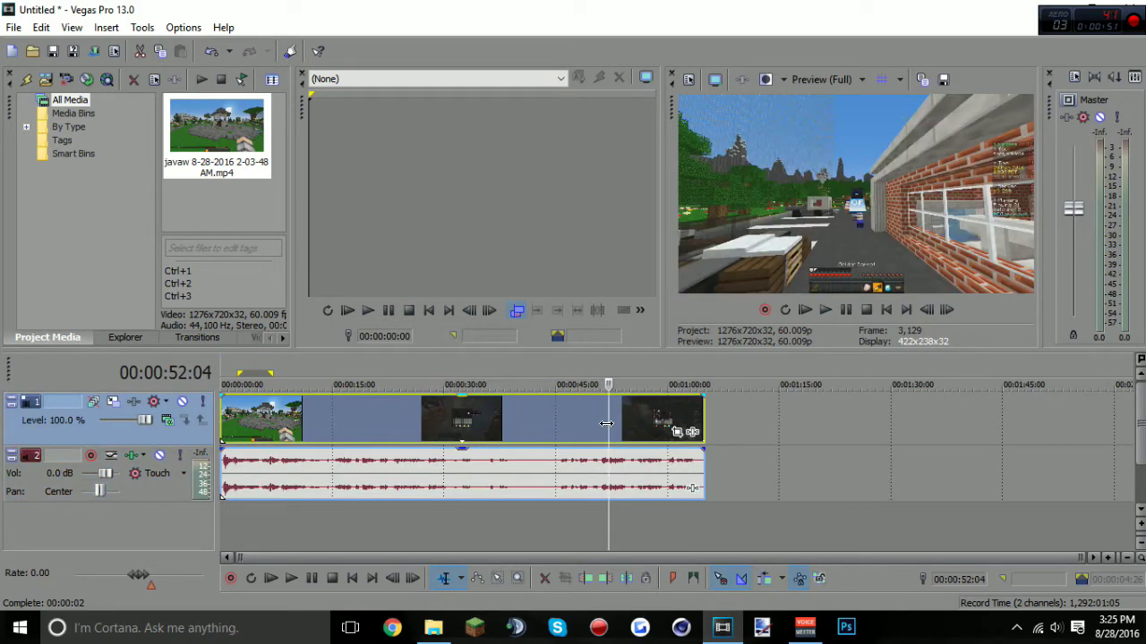
pyautogui.moveTo(602, 412); pyautogui.dragTo(305, 421)
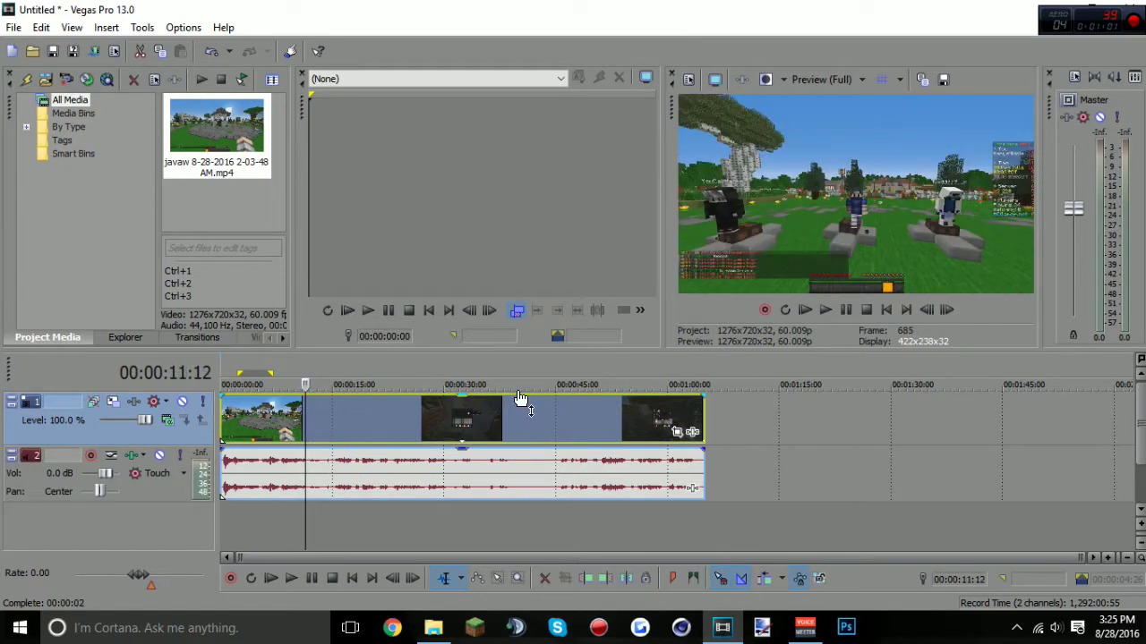
pyautogui.rightClick(357, 419)
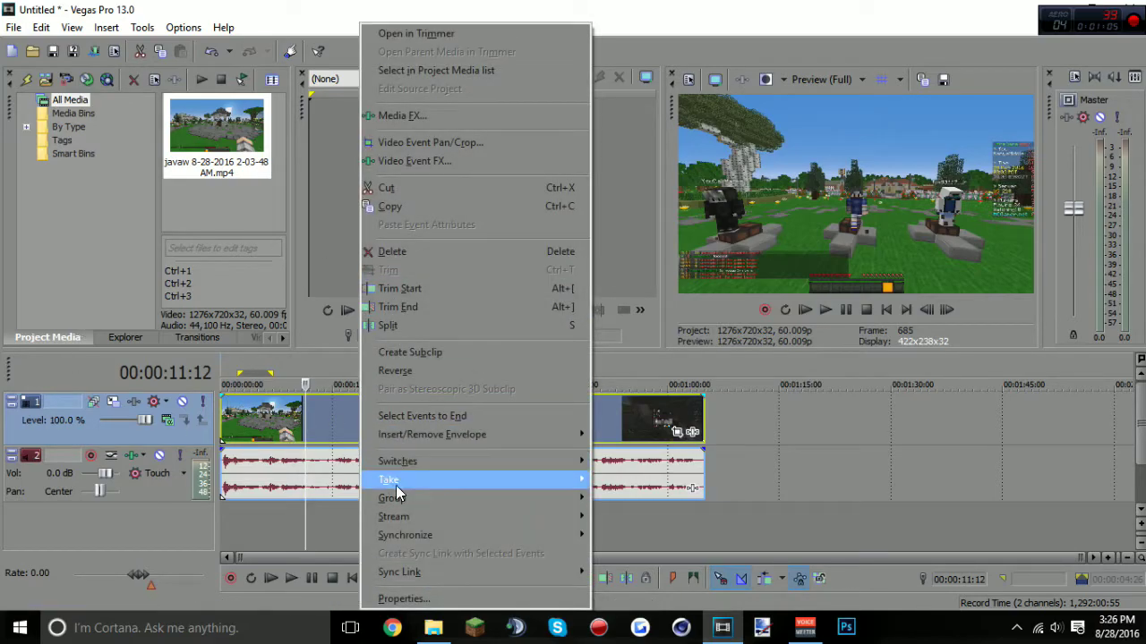
pyautogui.rightClick(651, 412)
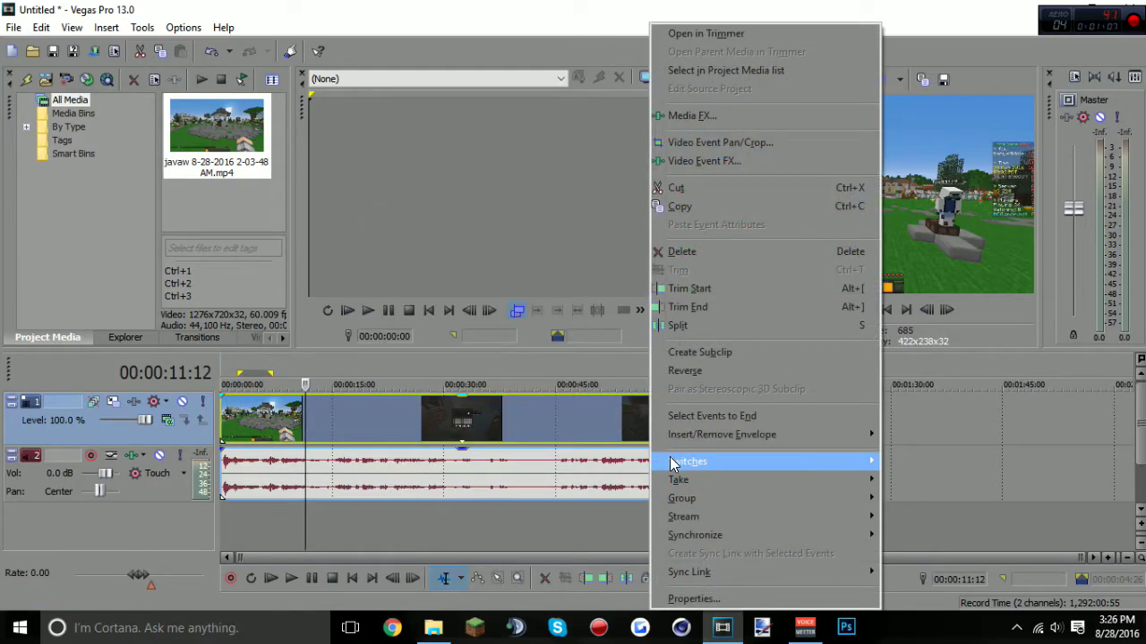
pyautogui.moveTo(673, 463)
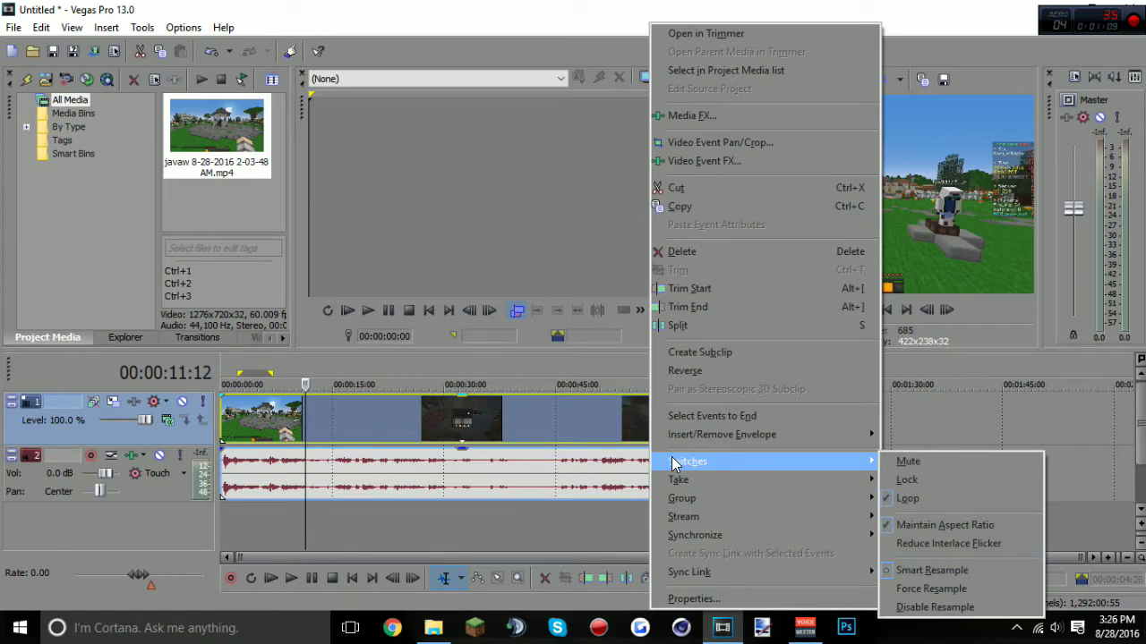
pyautogui.click(935, 607)
pyautogui.rightClick(540, 428)
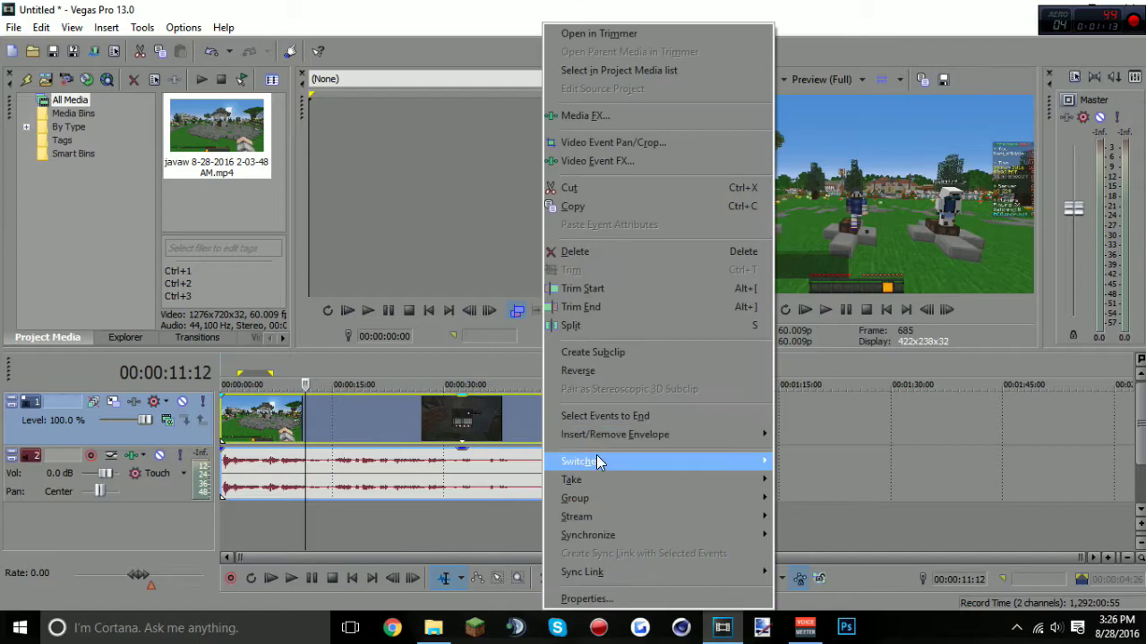
pyautogui.moveTo(602, 461)
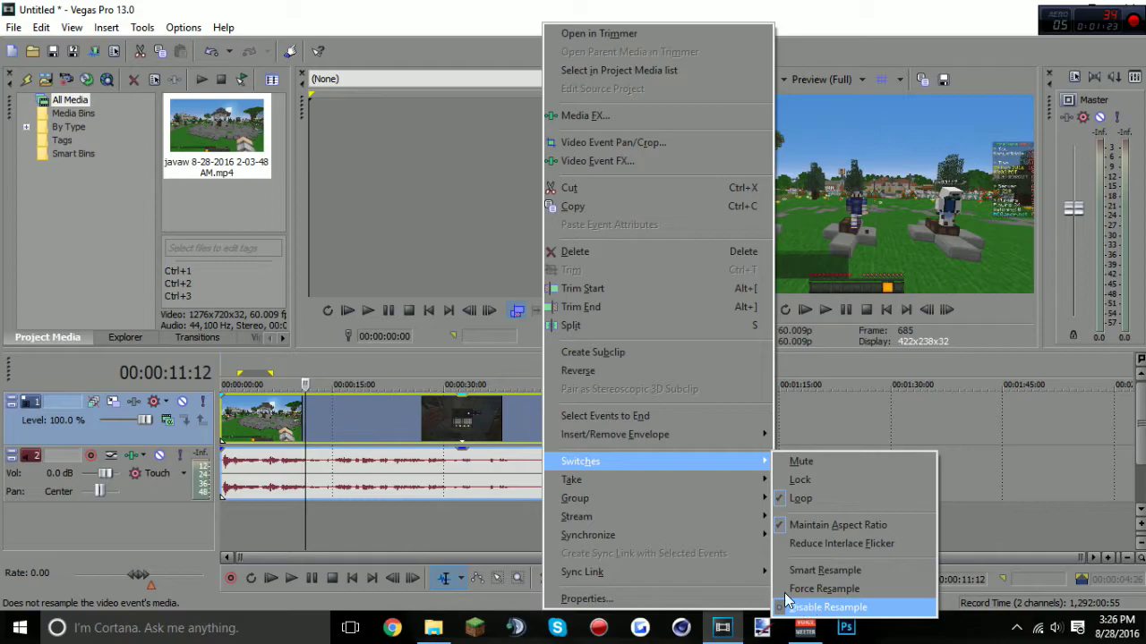
pyautogui.click(436, 521)
# - Open the project's video properties and choose the tutti template
pyautogui.moveTo(439, 419); pyautogui.dragTo(329, 424)
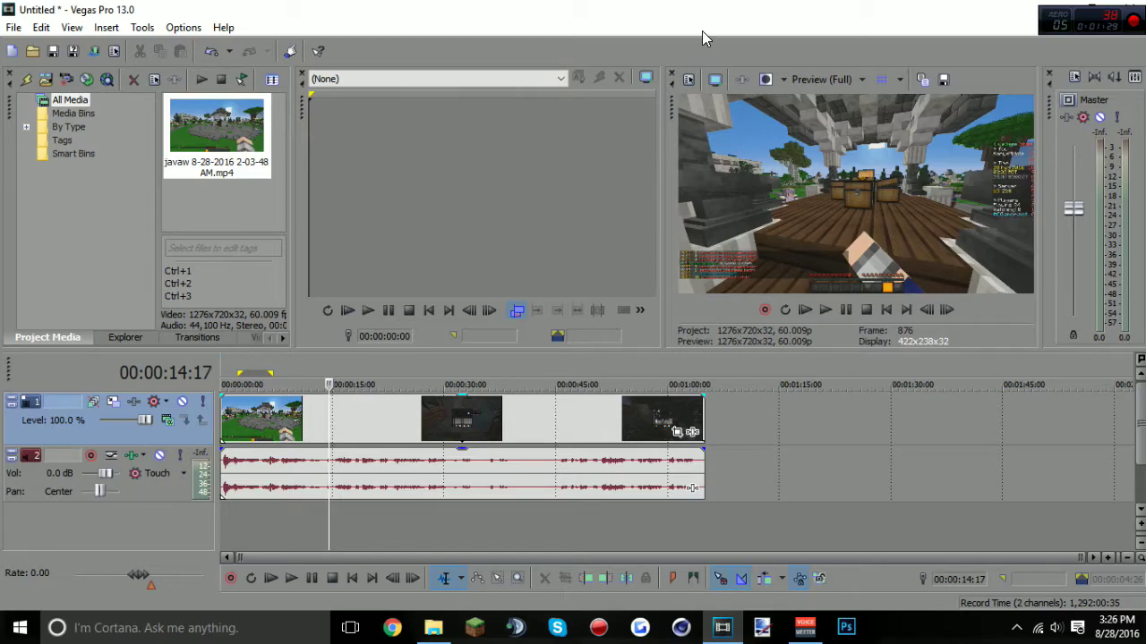
pyautogui.click(687, 82)
pyautogui.moveTo(537, 42); pyautogui.dragTo(854, 34)
pyautogui.click(947, 87)
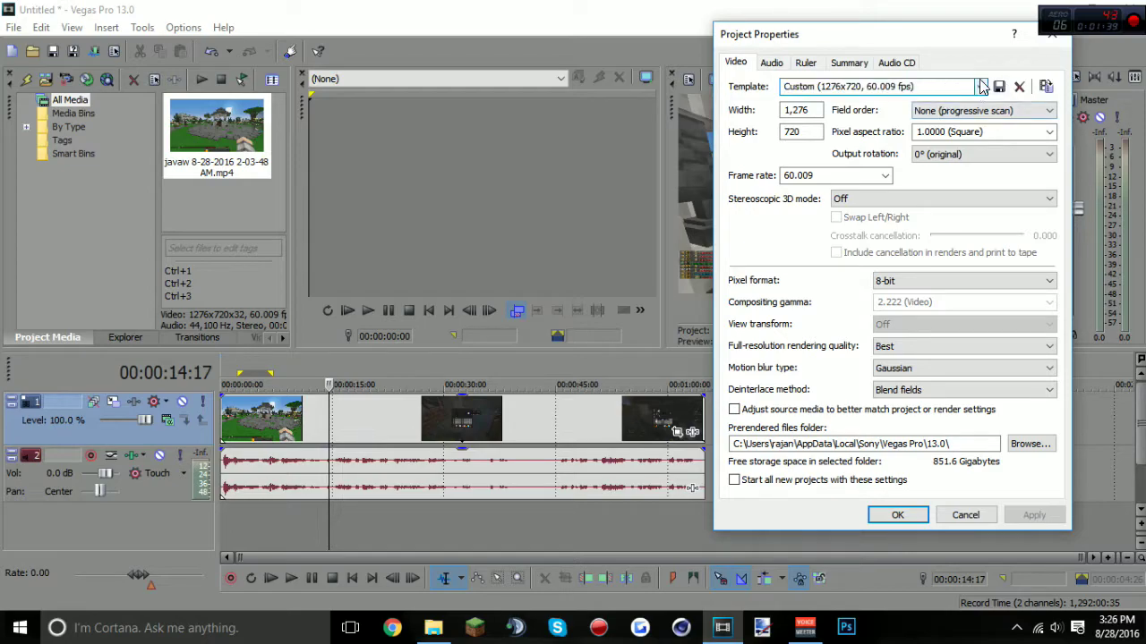
pyautogui.click(980, 86)
pyautogui.scroll(-2, 931, 358)
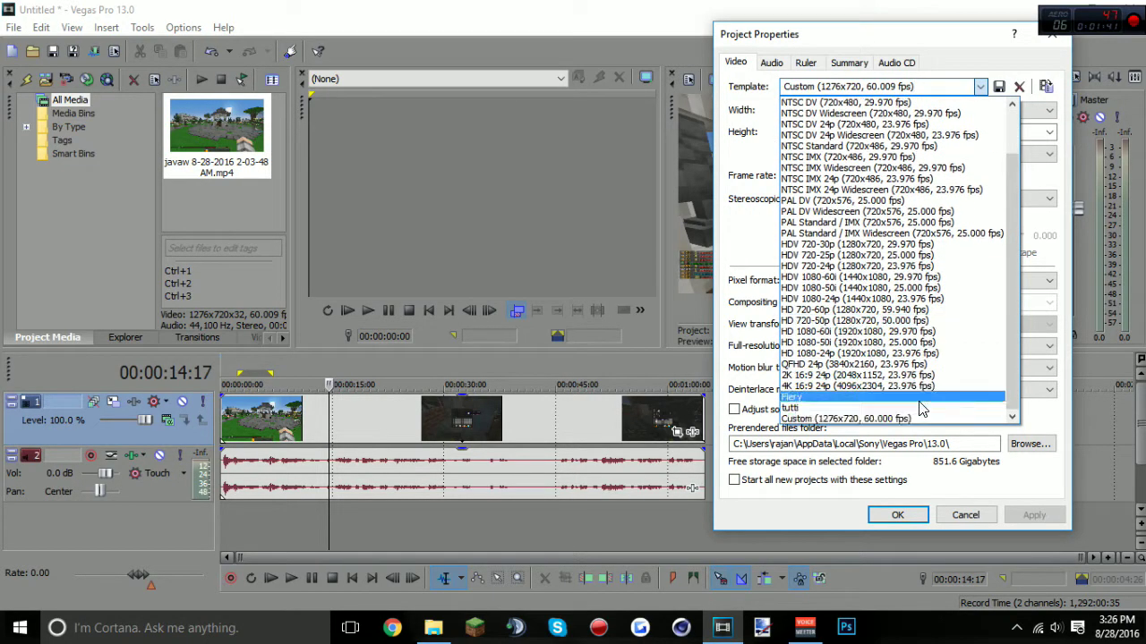
pyautogui.click(860, 410)
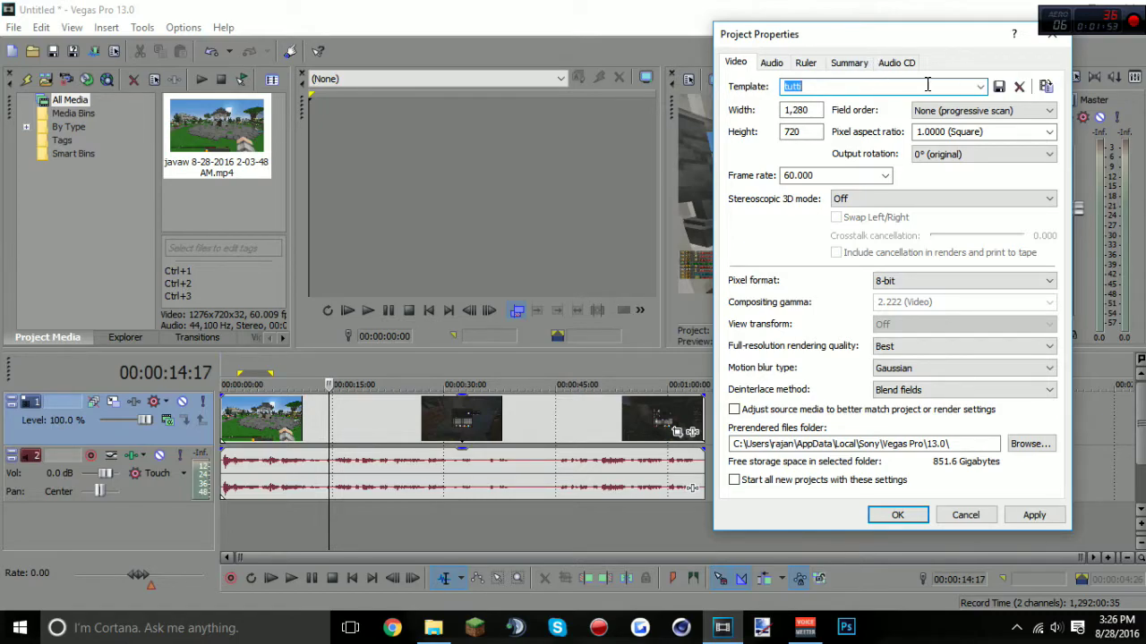
# - Try a custom frame size of 1920 by 1080 and return to the tutti template
pyautogui.click(981, 86)
pyautogui.click(929, 72)
pyautogui.press('Tab')
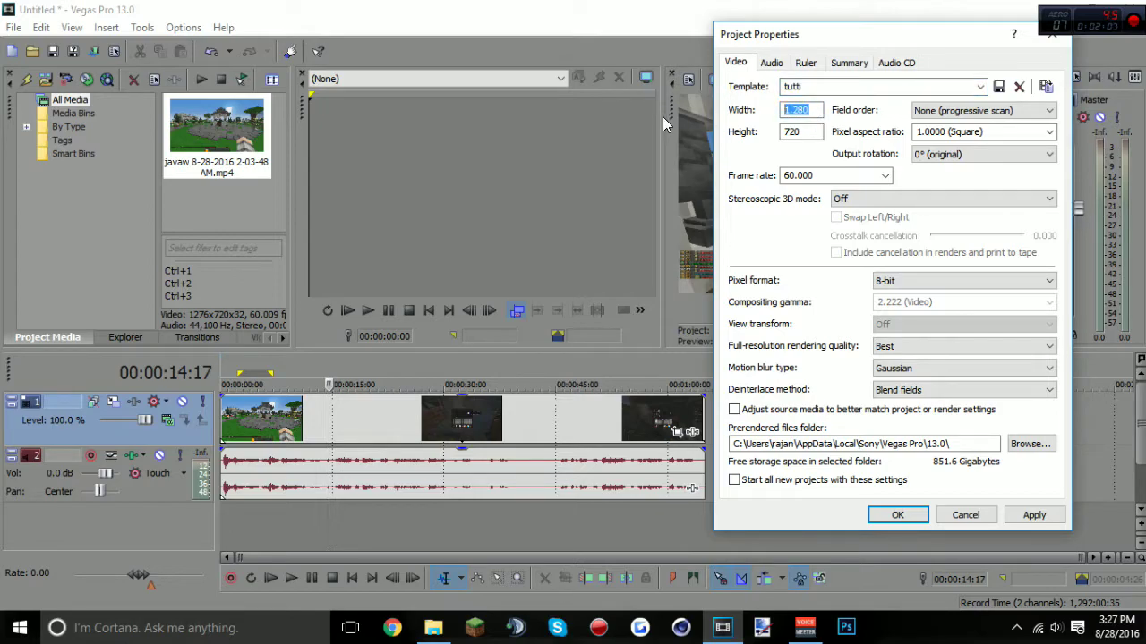
pyautogui.write('1920')
pyautogui.press('Tab')
pyautogui.write('1080')
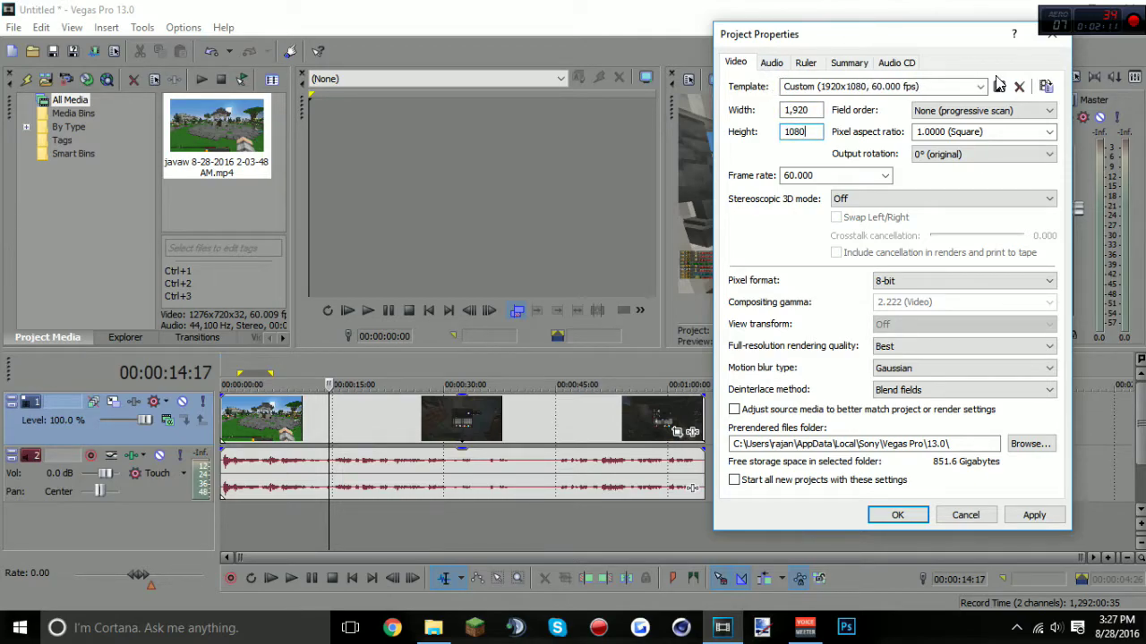
pyautogui.click(980, 86)
pyautogui.click(859, 415)
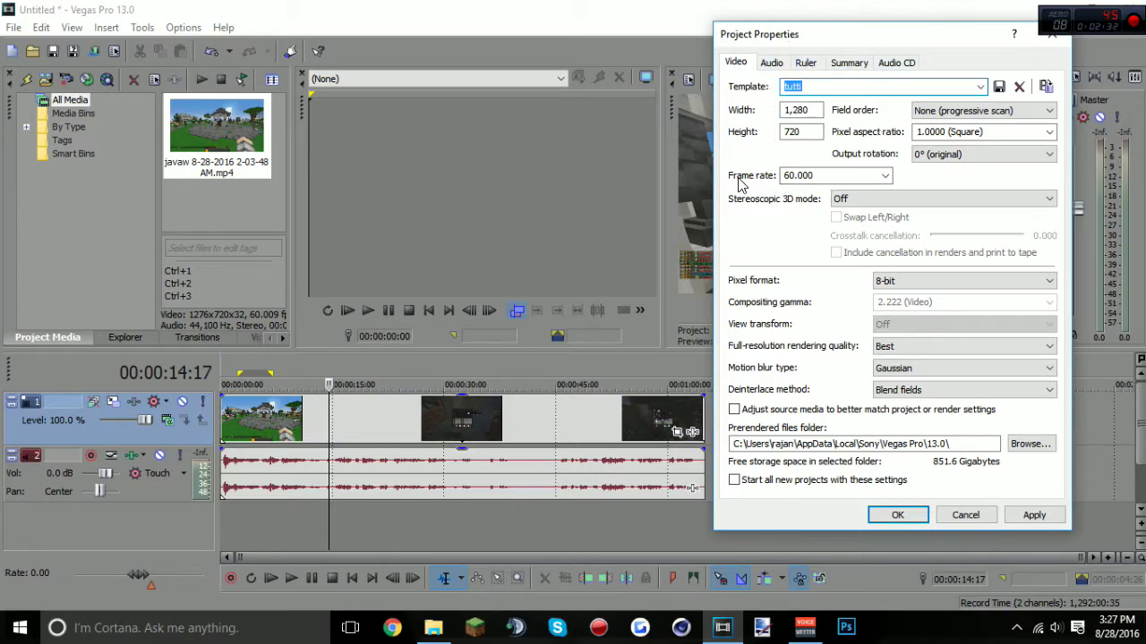
# - Set the project frame rate to 60 and the stereoscopic 3D mode to Off
pyautogui.click(882, 181)
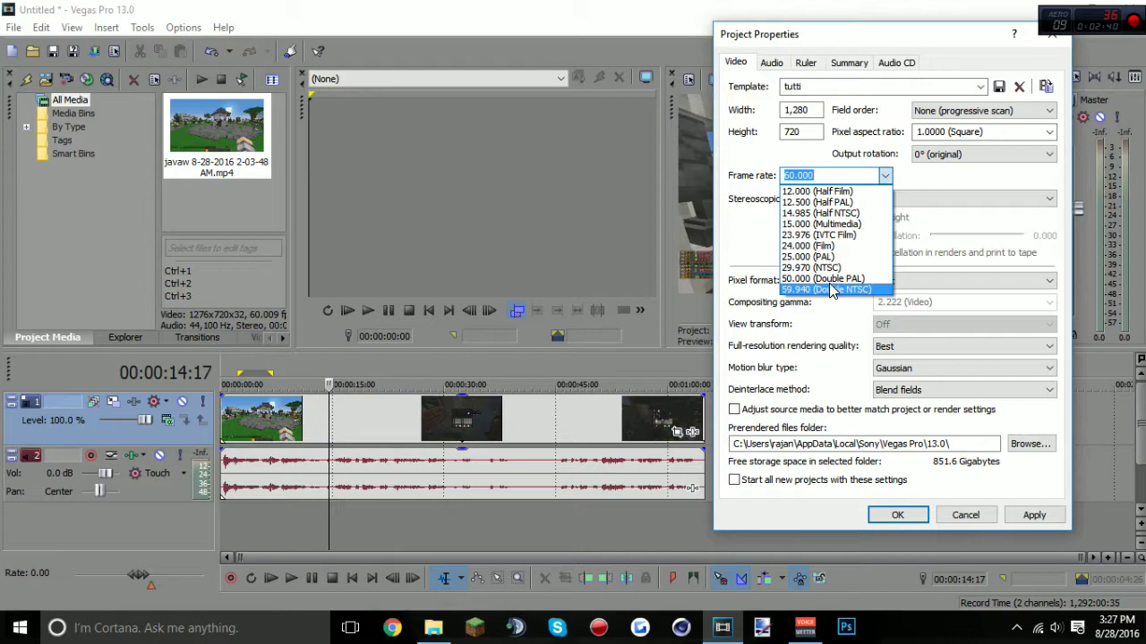
pyautogui.click(735, 200)
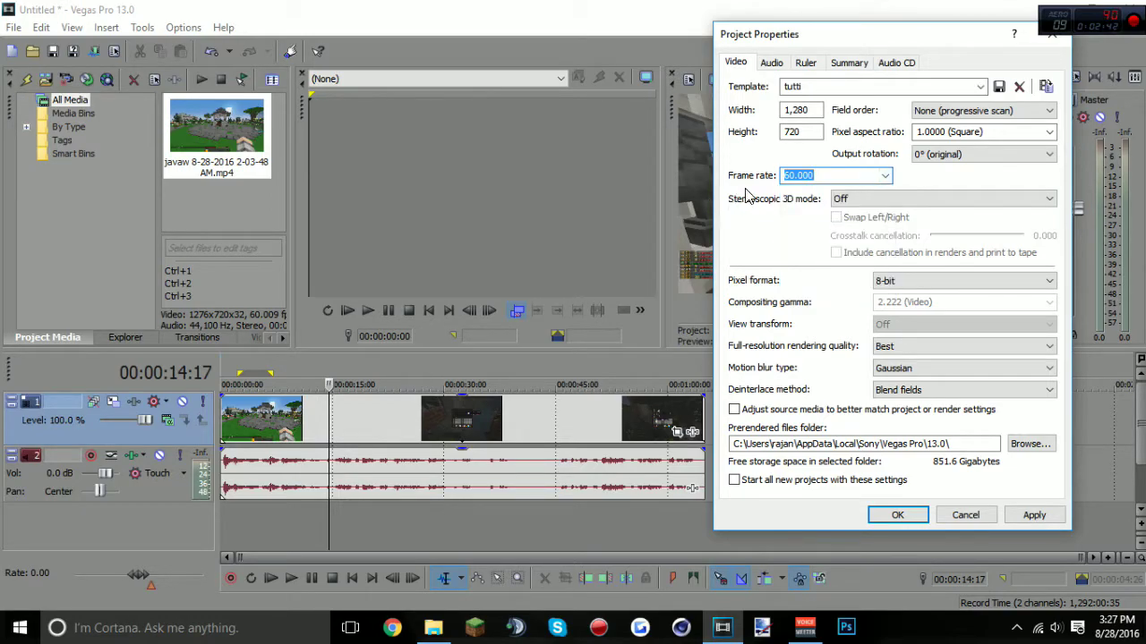
pyautogui.scroll(2, 833, 178)
pyautogui.write('60')
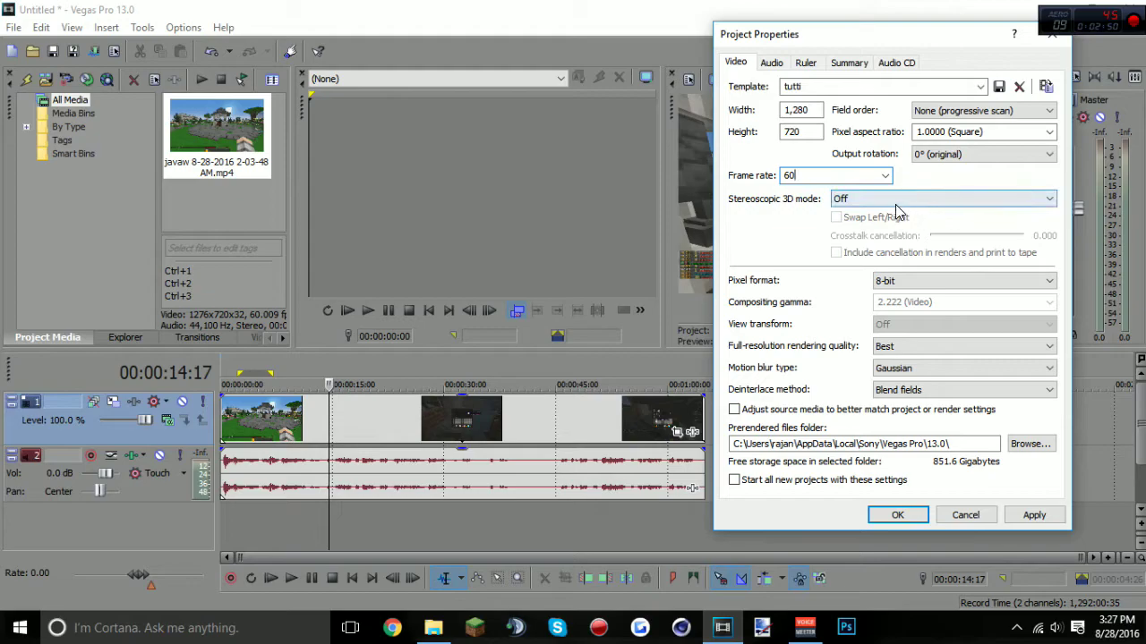
pyautogui.click(927, 206)
pyautogui.click(850, 214)
pyautogui.click(854, 202)
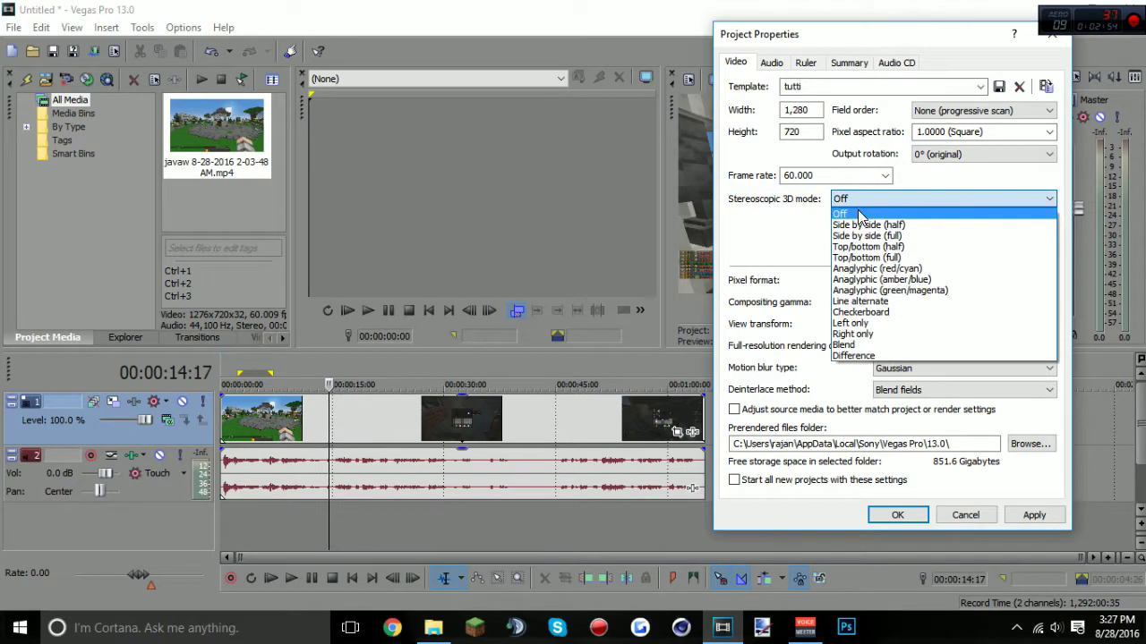
pyautogui.click(857, 216)
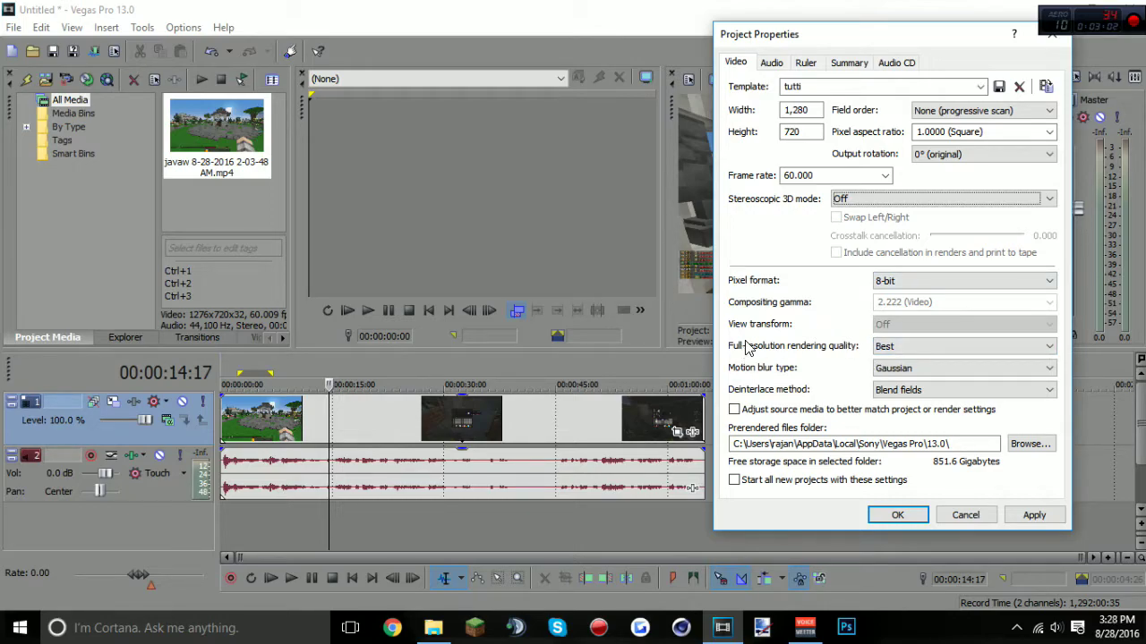
# - Review the options for full-resolution rendering quality and motion blur type
pyautogui.click(881, 346)
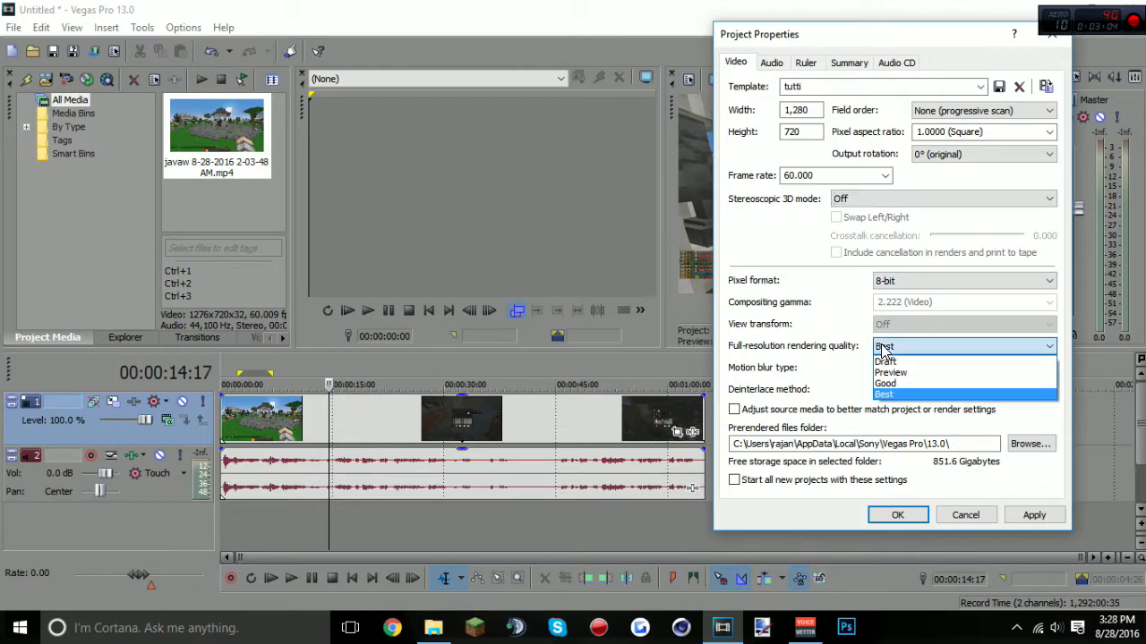
pyautogui.click(805, 351)
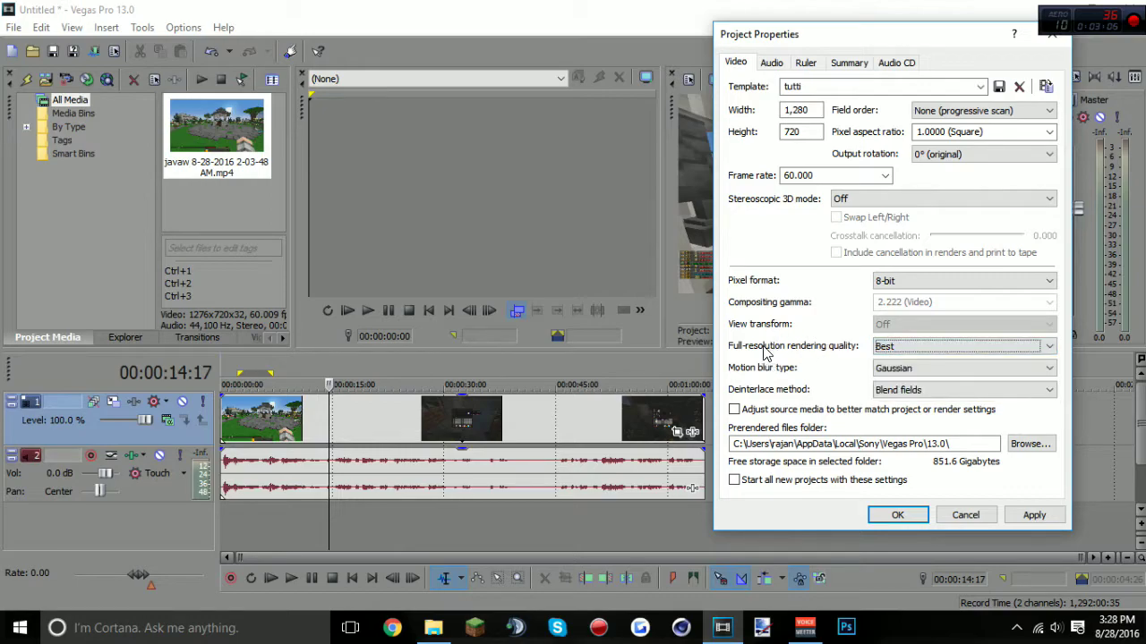
pyautogui.click(895, 349)
pyautogui.click(777, 349)
pyautogui.click(882, 347)
pyautogui.click(845, 372)
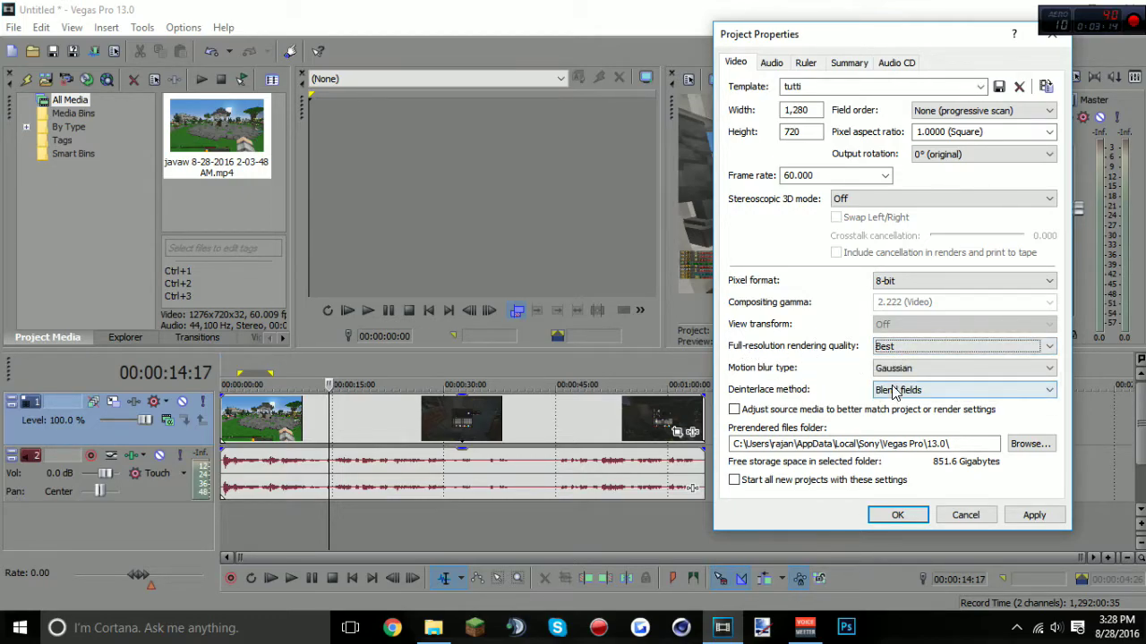
pyautogui.click(902, 369)
pyautogui.click(798, 371)
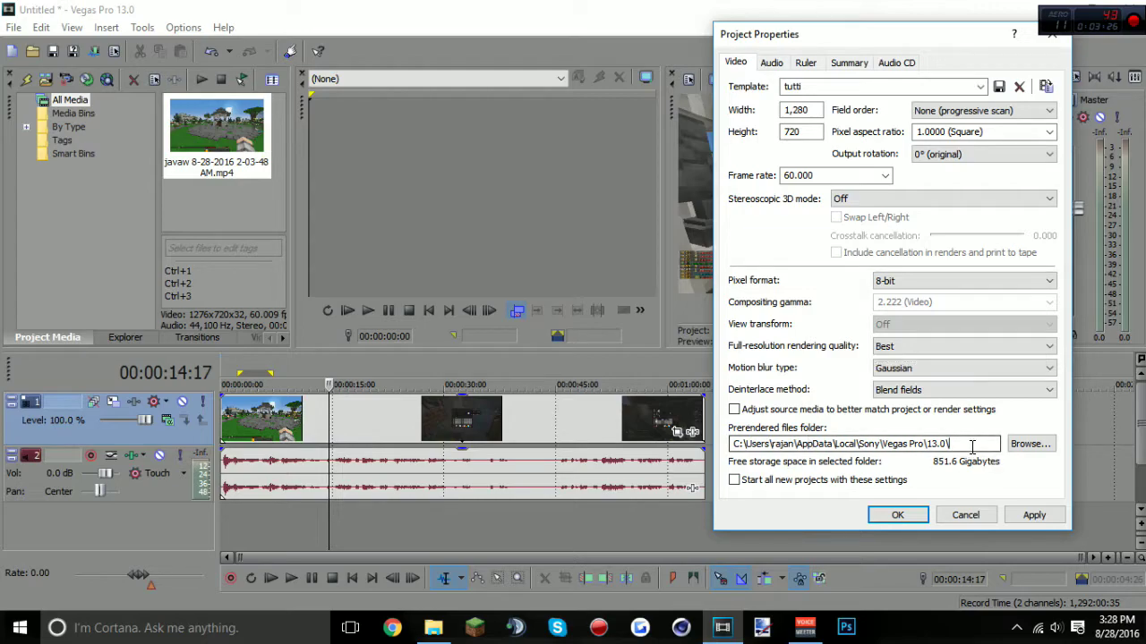
# - Check the prerendered files folder path and make all new projects start with these settings
pyautogui.moveTo(952, 443); pyautogui.dragTo(741, 439)
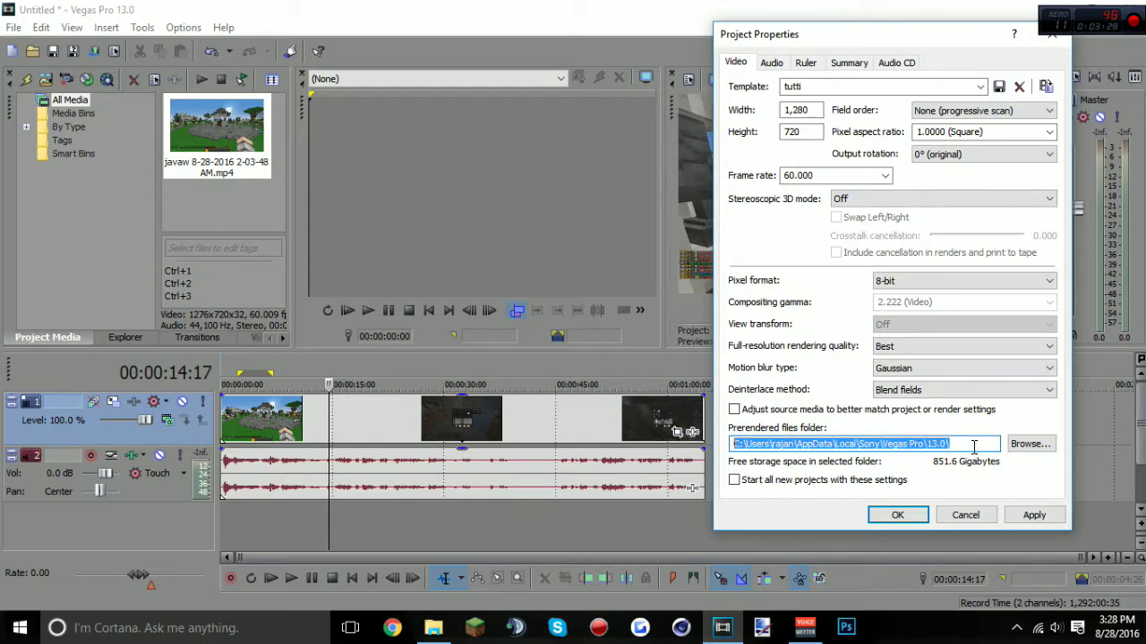
pyautogui.press('End')
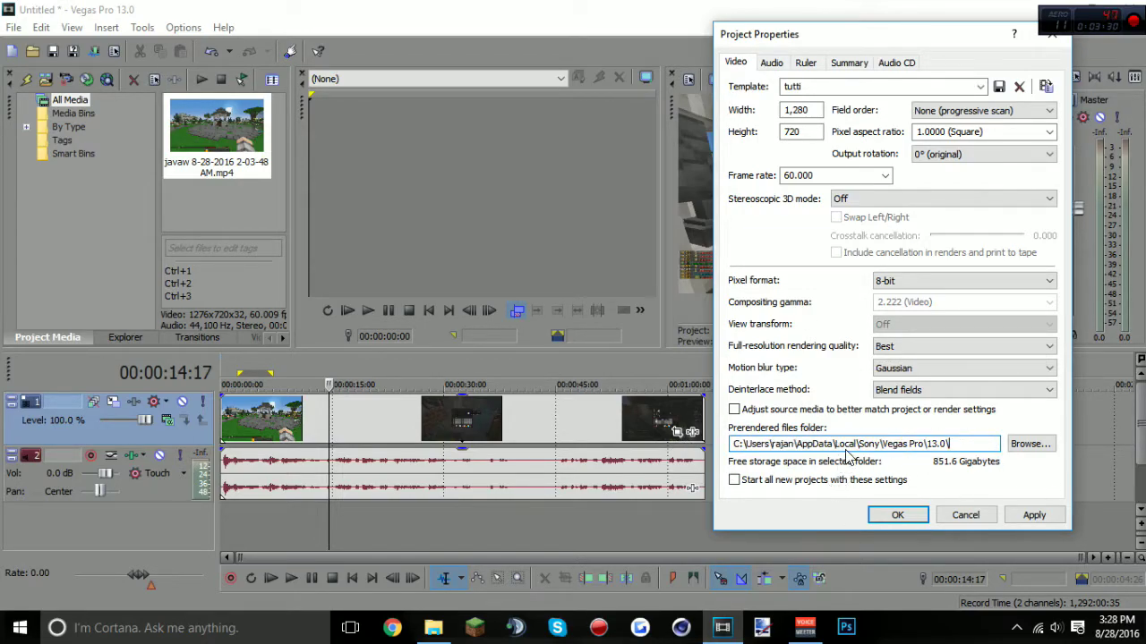
pyautogui.click(733, 483)
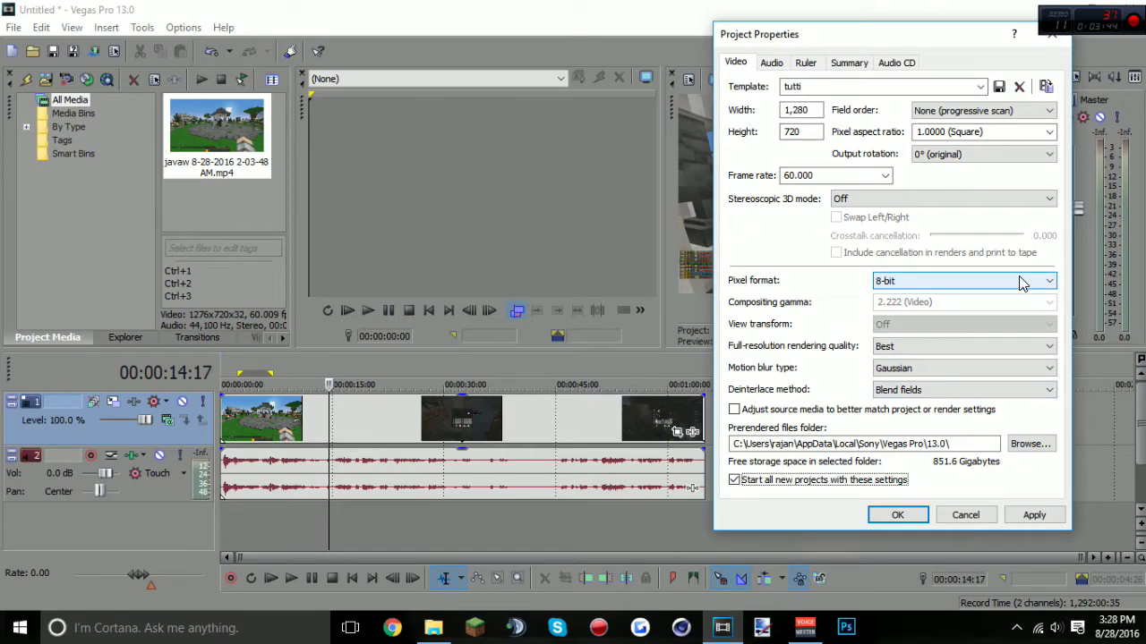
pyautogui.moveTo(851, 36); pyautogui.dragTo(877, 60)
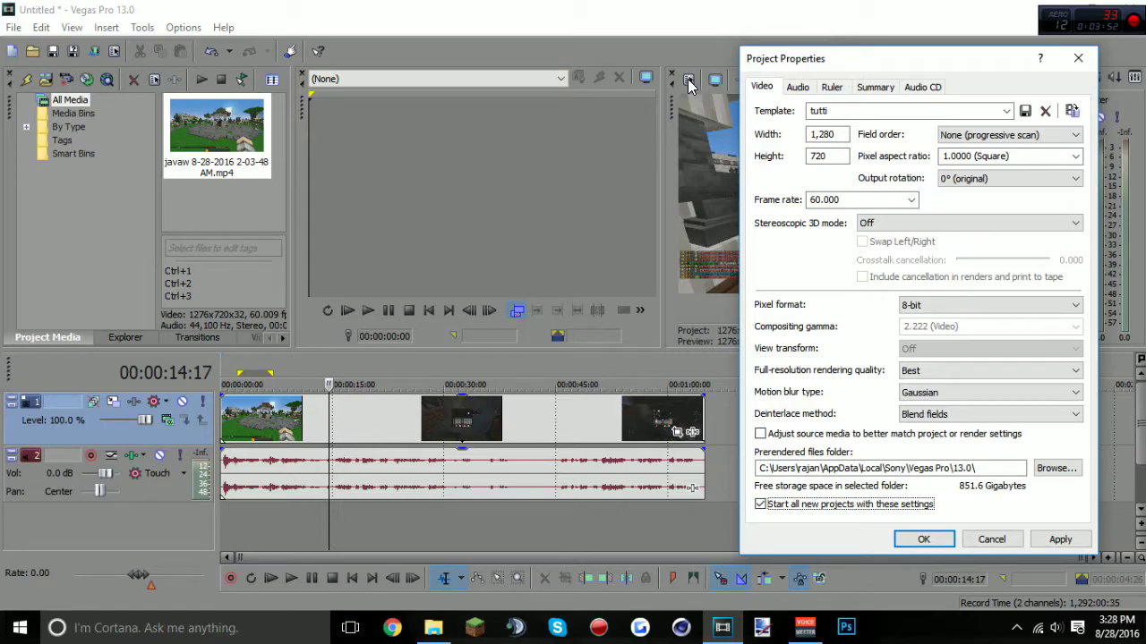
# - Reselect the tutti template for the project video and apply the settings
pyautogui.click(967, 110)
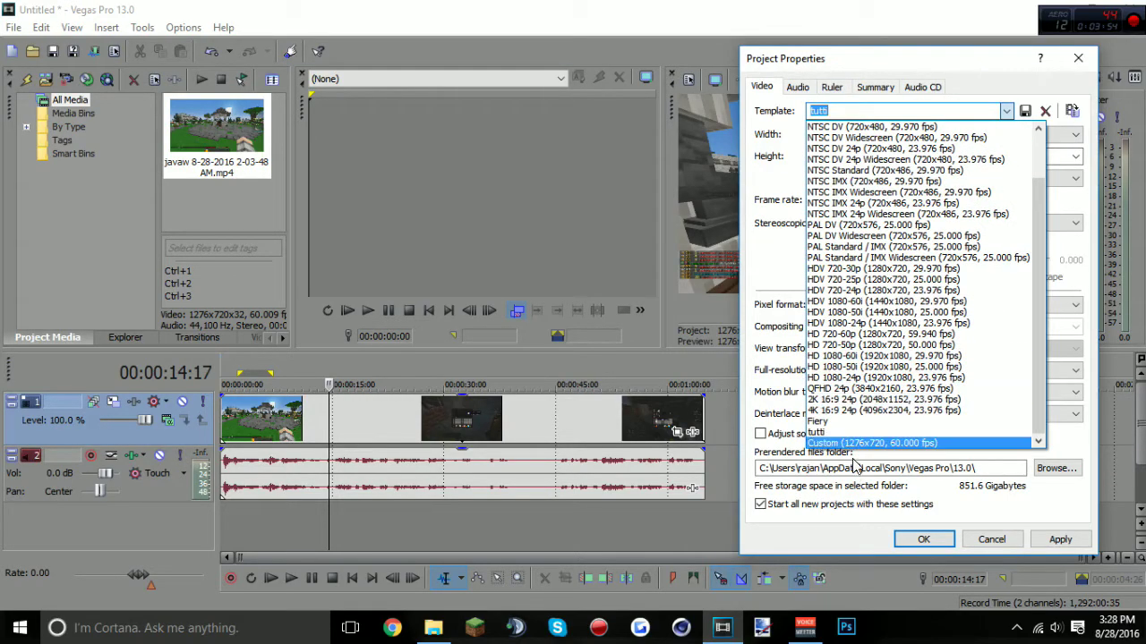
pyautogui.click(851, 433)
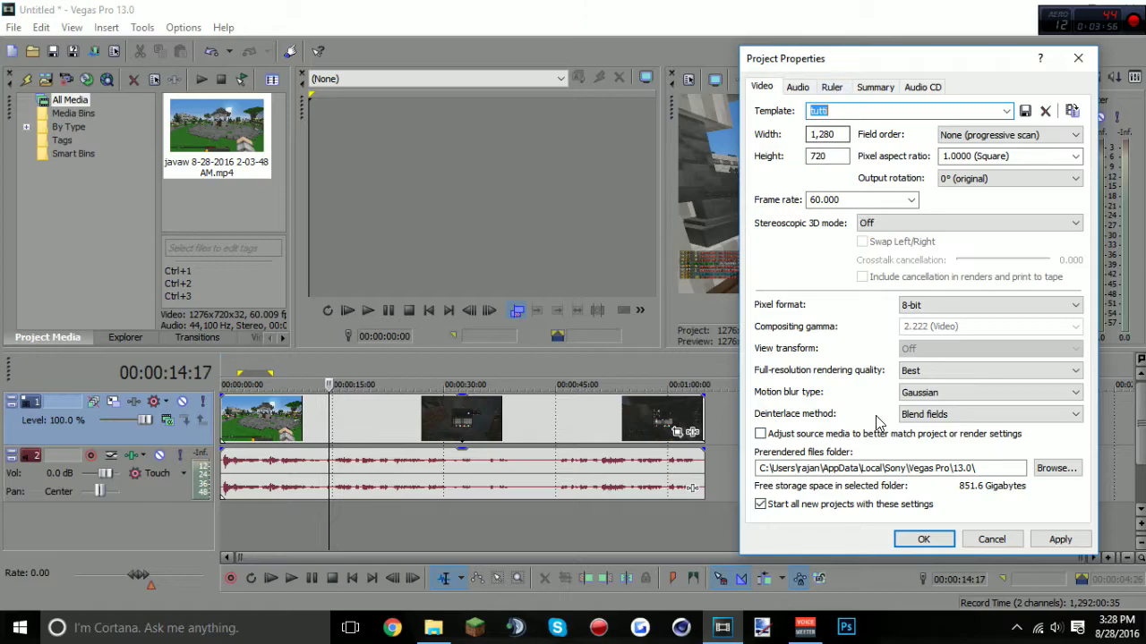
pyautogui.click(1060, 539)
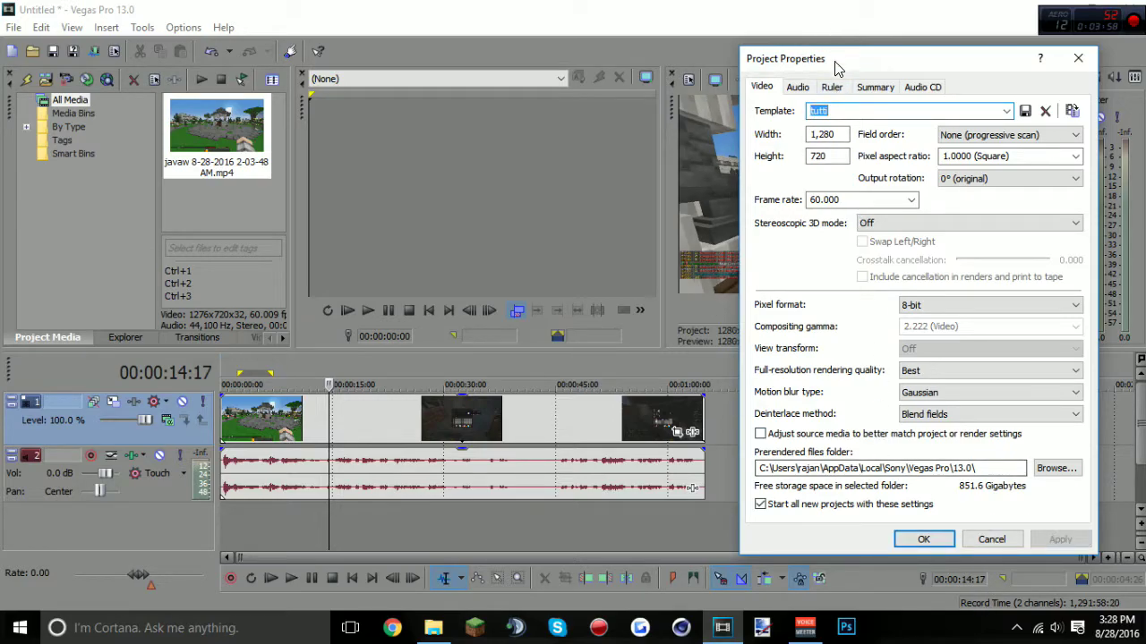
# - Review the project's audio, ruler, summary and audio CD settings and close the project properties
pyautogui.click(802, 90)
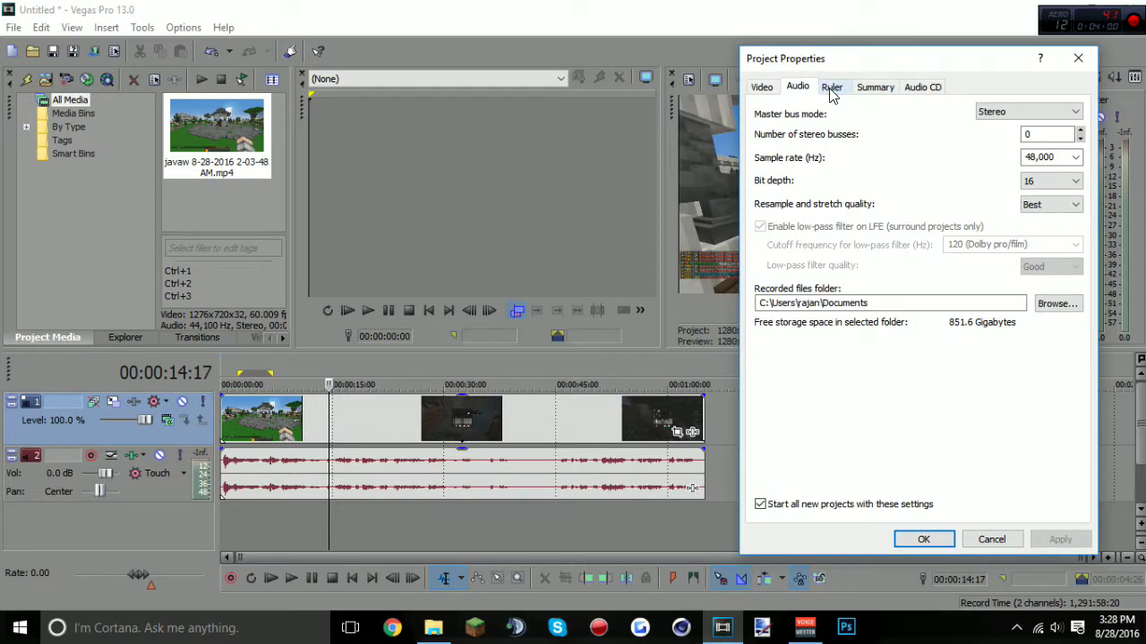
pyautogui.click(874, 90)
pyautogui.click(831, 87)
pyautogui.click(875, 88)
pyautogui.click(920, 89)
pyautogui.click(873, 93)
pyautogui.click(834, 88)
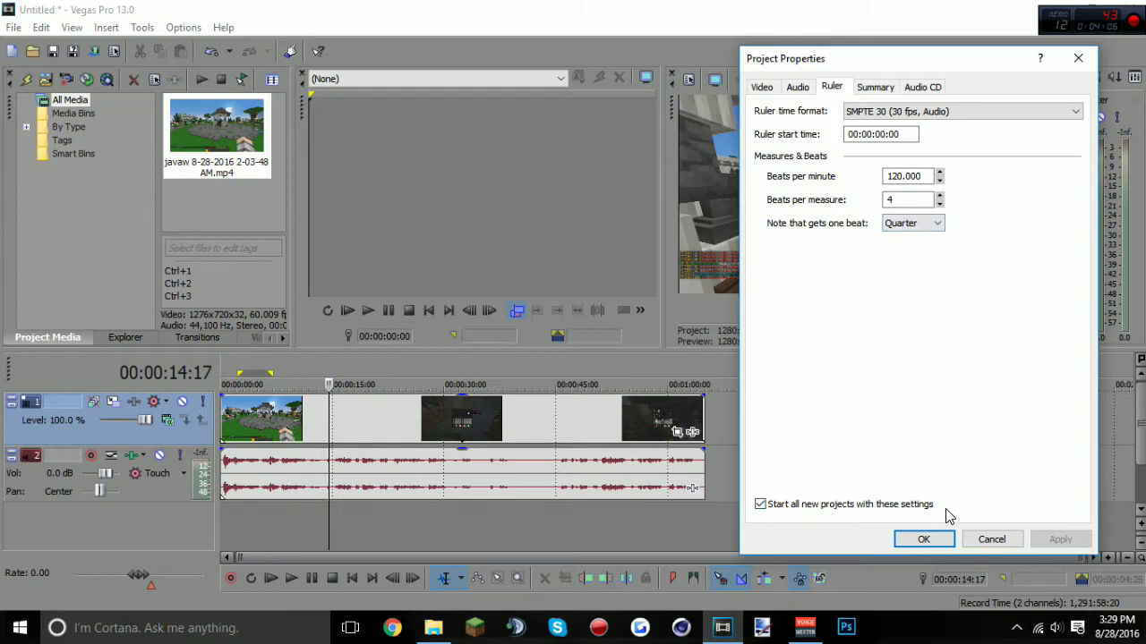
pyautogui.click(924, 540)
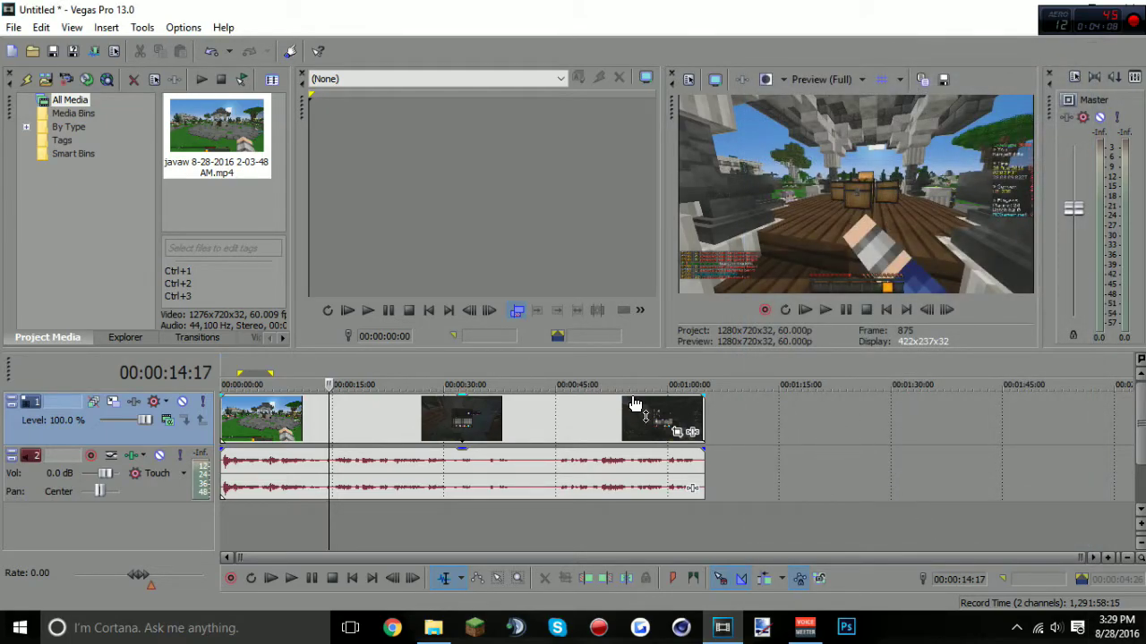
# - Shift the gameplay clip with its audio about 7 seconds later on the timeline
pyautogui.click(688, 79)
pyautogui.click(734, 42)
pyautogui.click(521, 415)
pyautogui.press('KP_6')
pyautogui.press('KP_6')
pyautogui.press('KP_6')
pyautogui.press('KP_6')
pyautogui.press('KP_6')
pyautogui.press('KP_6')
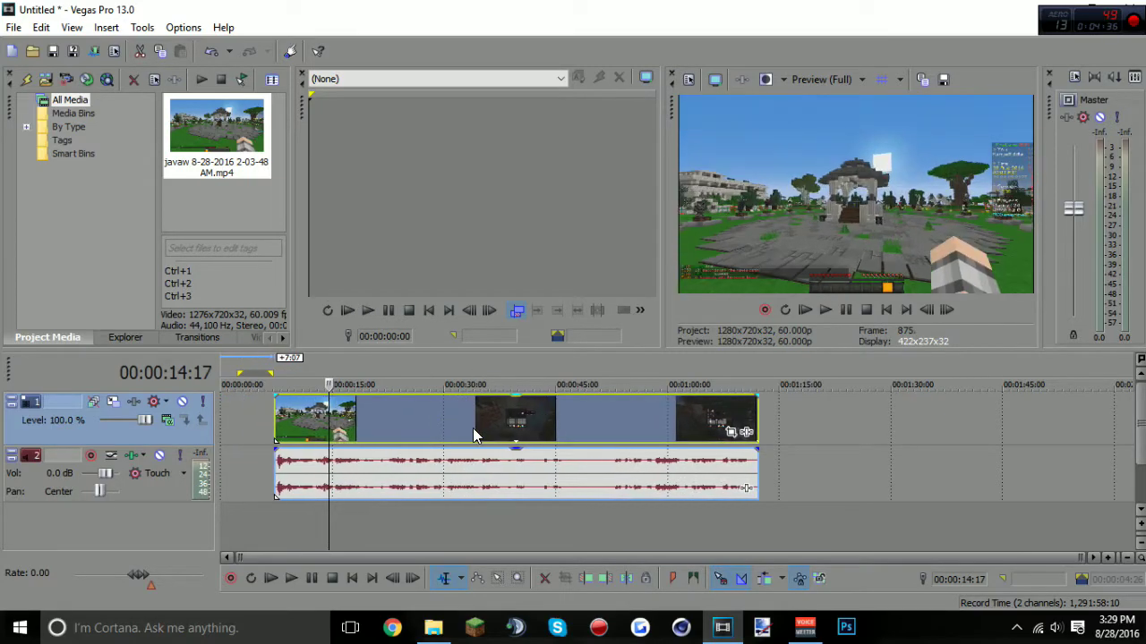
pyautogui.click(249, 415)
pyautogui.rightClick(249, 415)
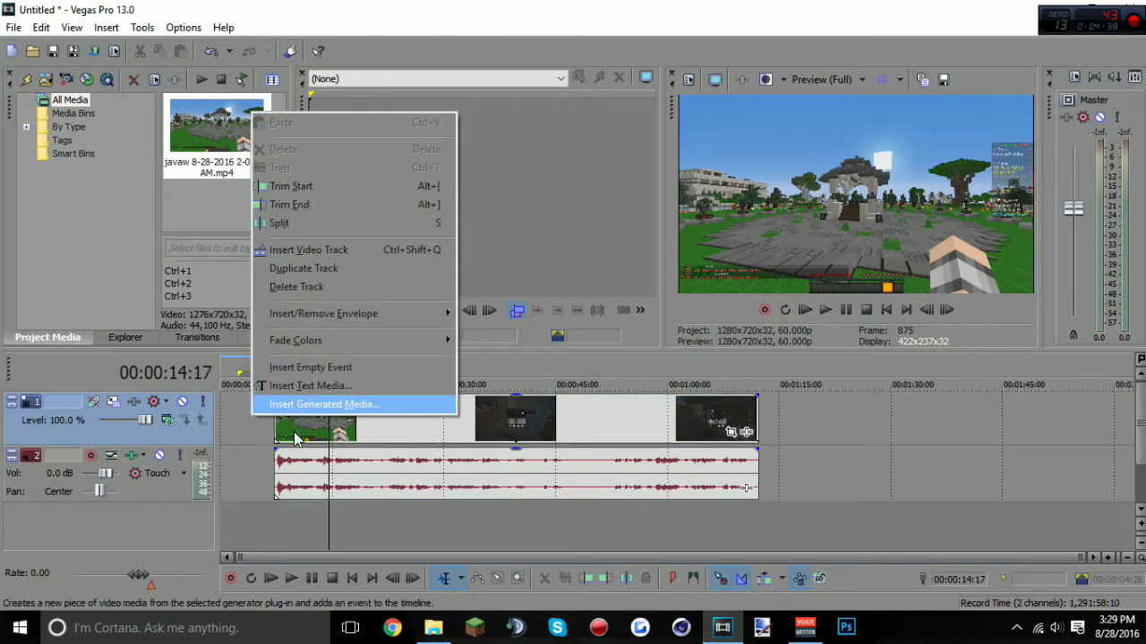
pyautogui.click(203, 460)
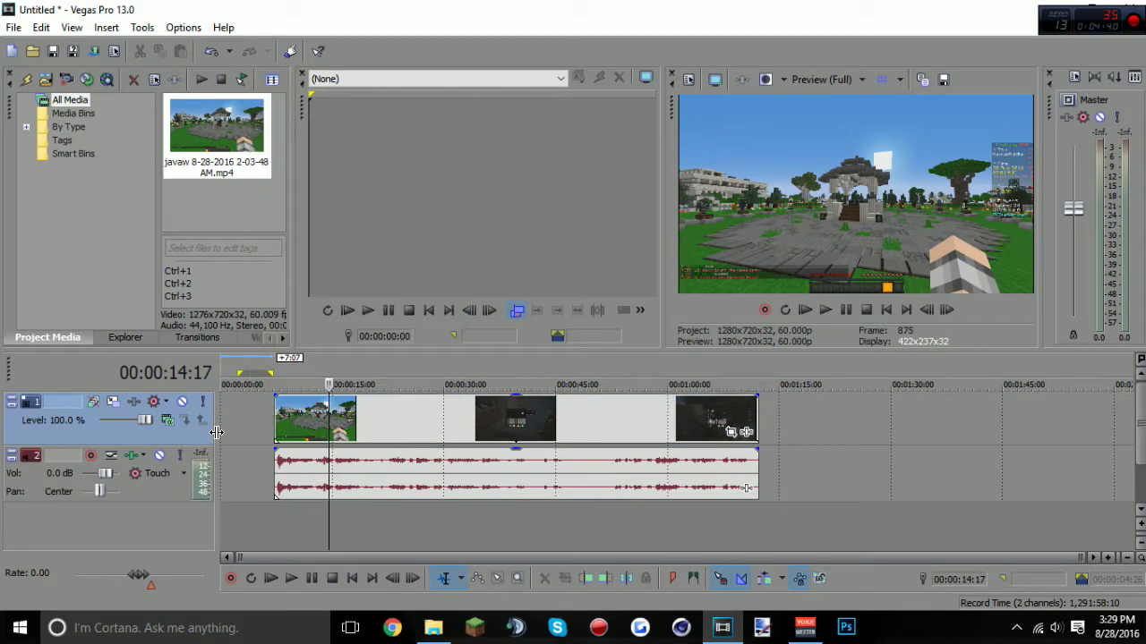
pyautogui.rightClick(239, 415)
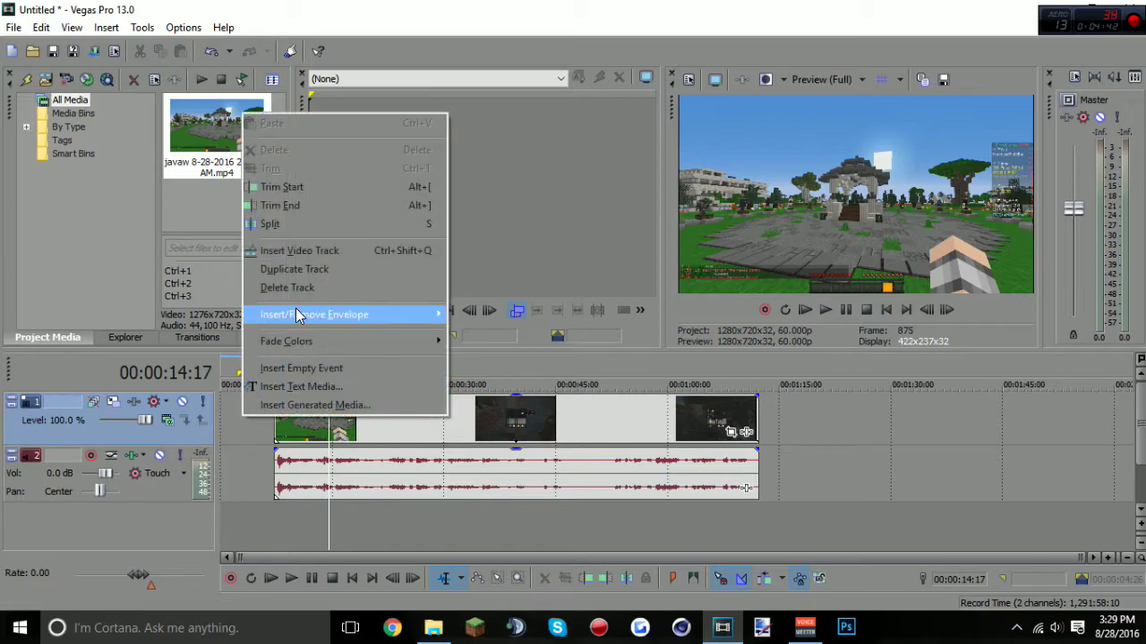
pyautogui.click(246, 497)
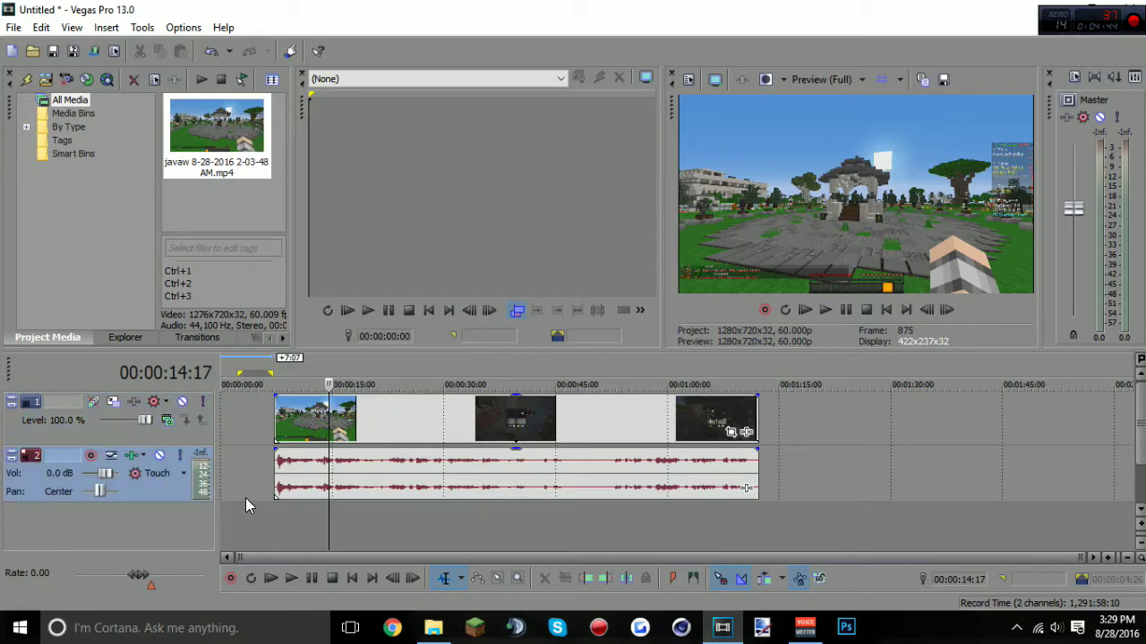
# - Insert a new video track and place the Fiery clip from the Videos intro folder at its start
pyautogui.rightClick(259, 542)
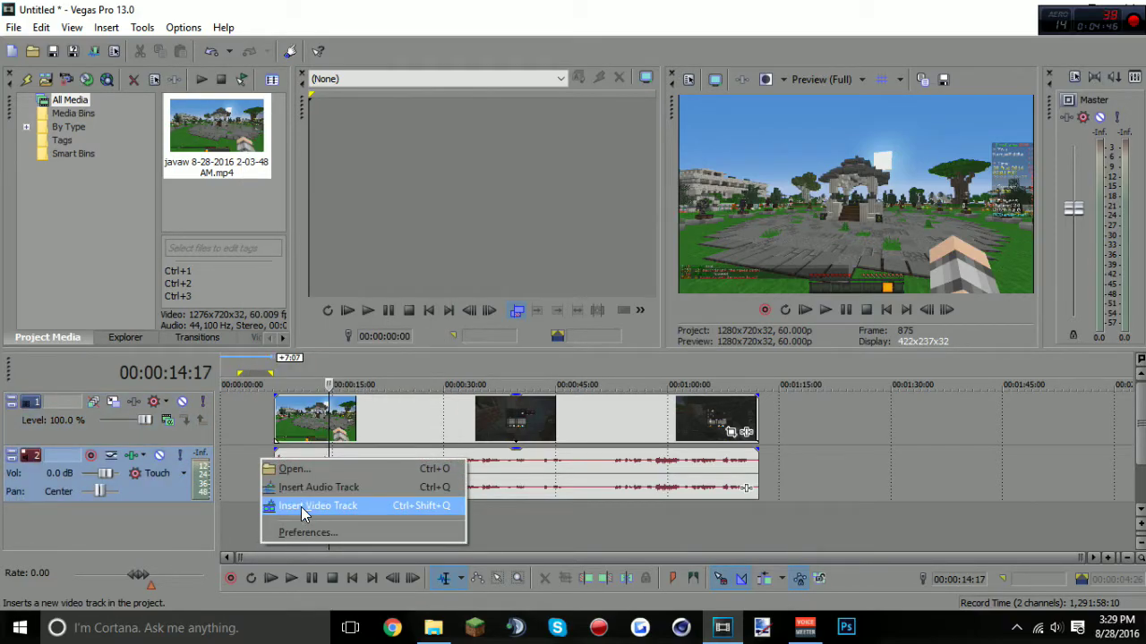
pyautogui.click(300, 507)
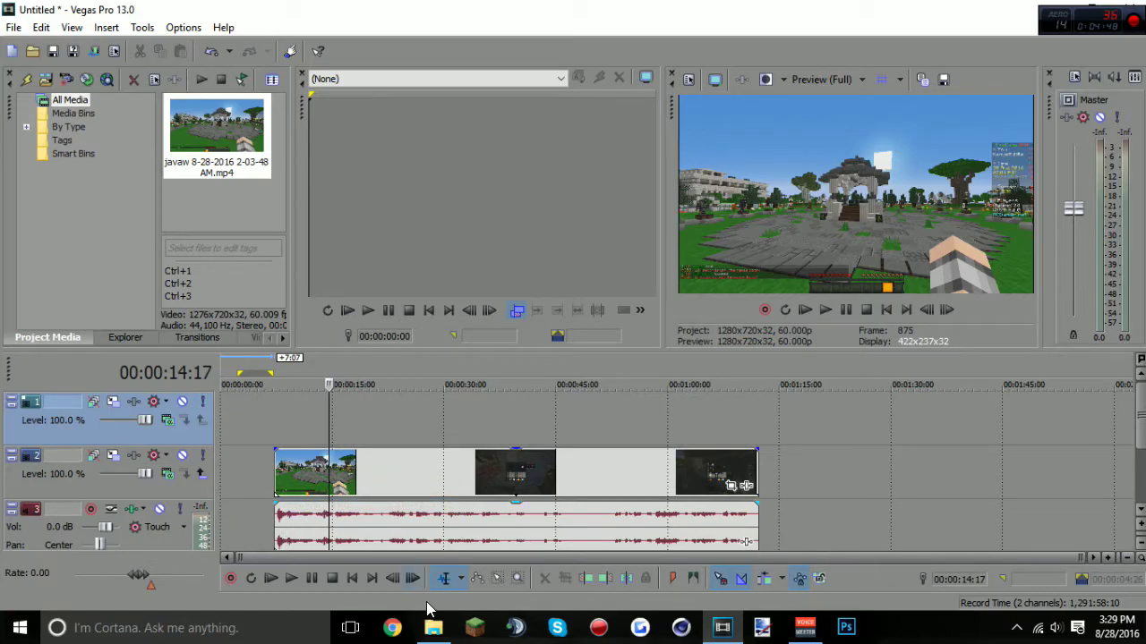
pyautogui.click(447, 634)
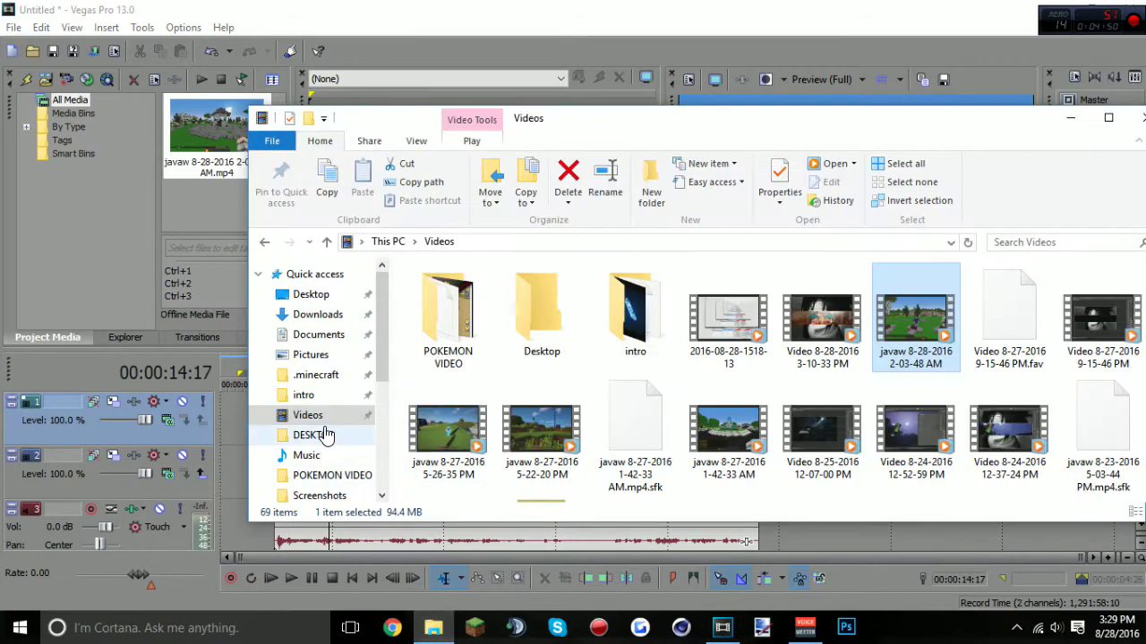
pyautogui.doubleClick(647, 352)
pyautogui.moveTo(648, 353); pyautogui.dragTo(226, 423)
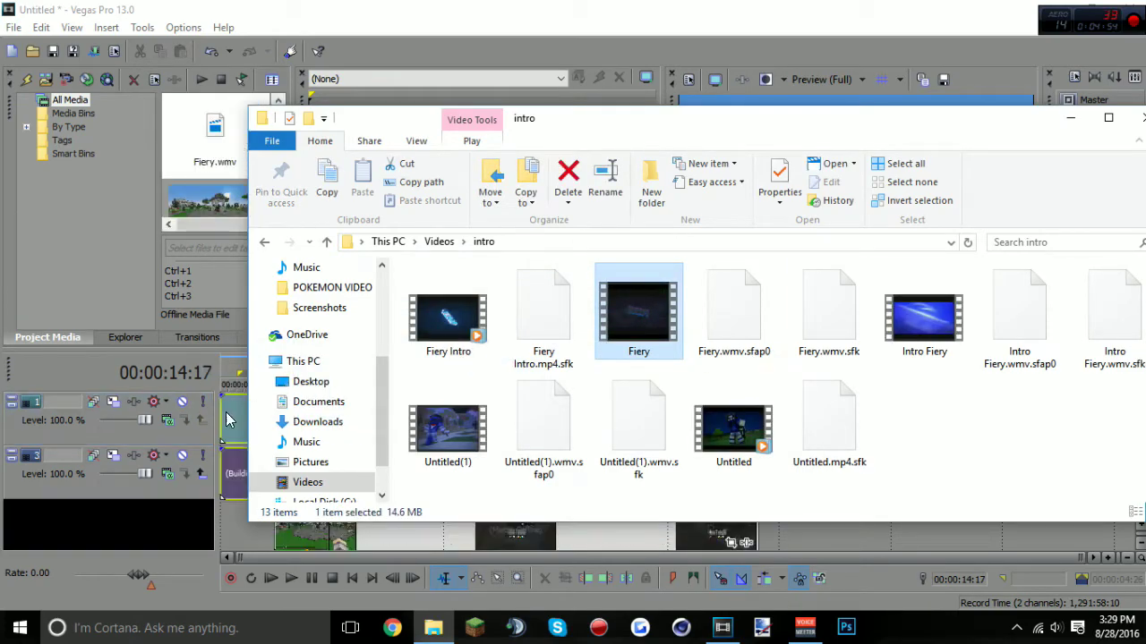
pyautogui.click(1071, 118)
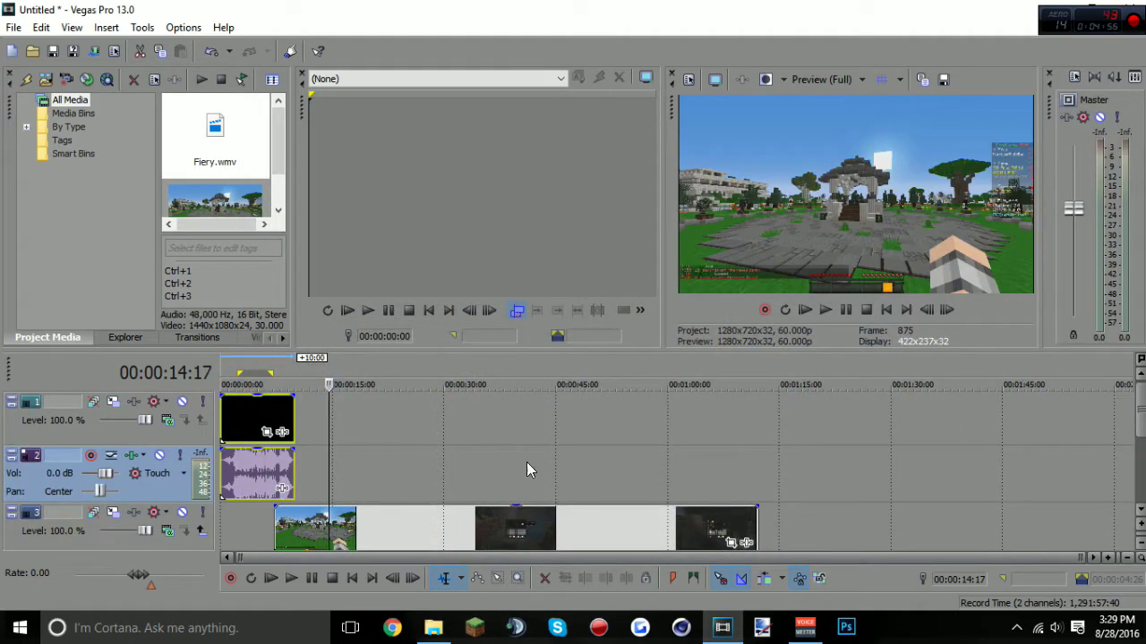
# - Move the gameplay clip to start where the intro ends and place the playhead at 00:00:10:00
pyautogui.moveTo(280, 533); pyautogui.dragTo(300, 533)
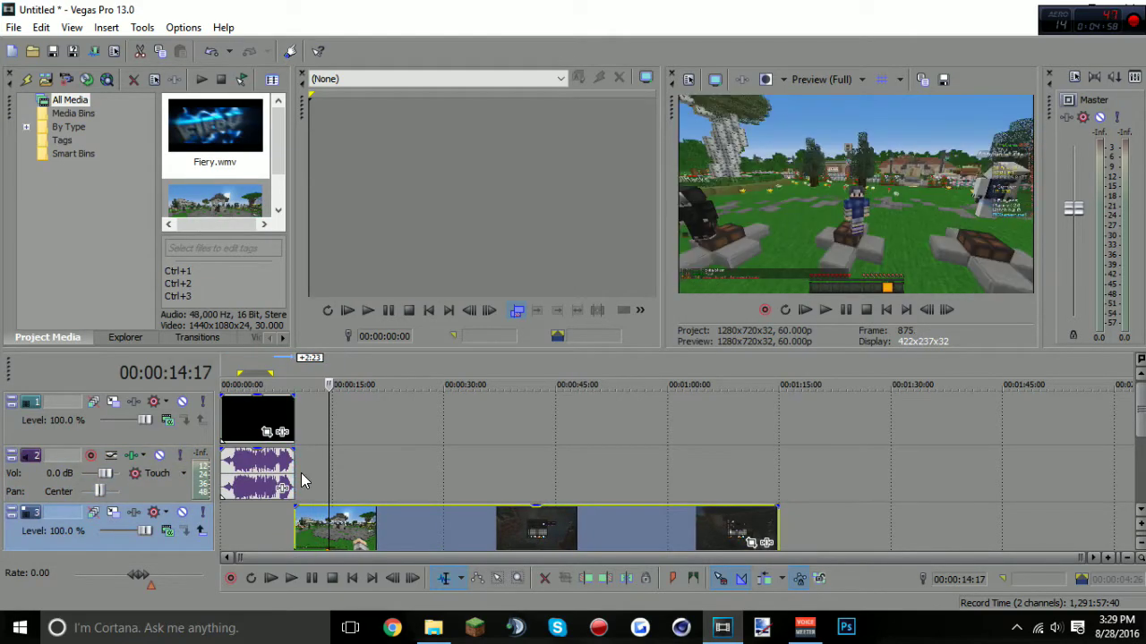
pyautogui.moveTo(327, 433); pyautogui.dragTo(301, 456)
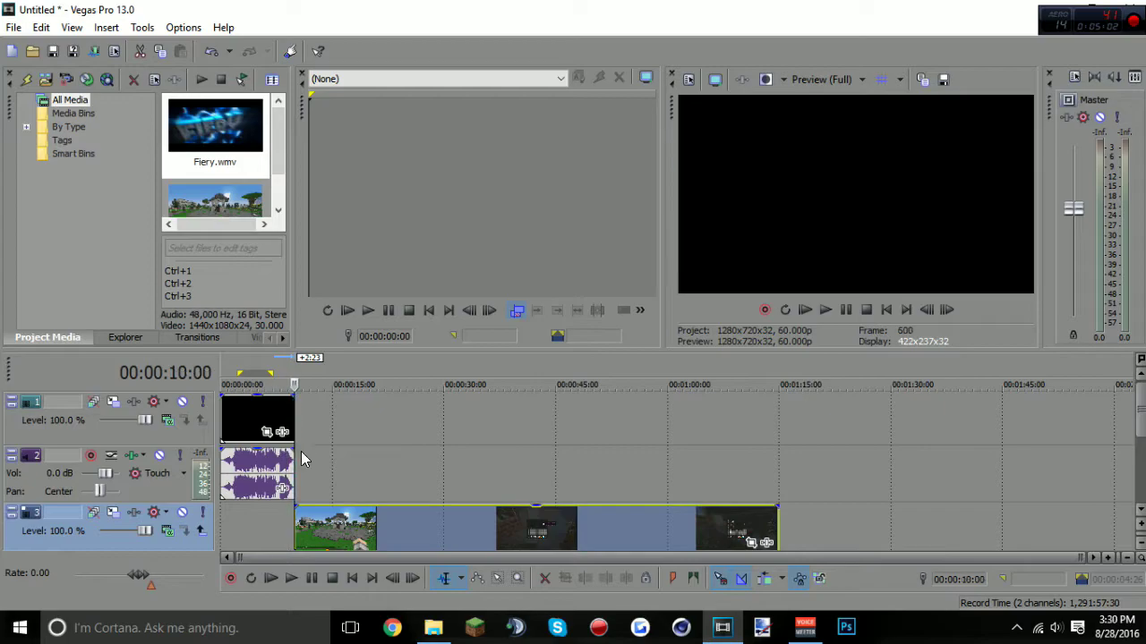
pyautogui.scroll(-1, 1143, 452)
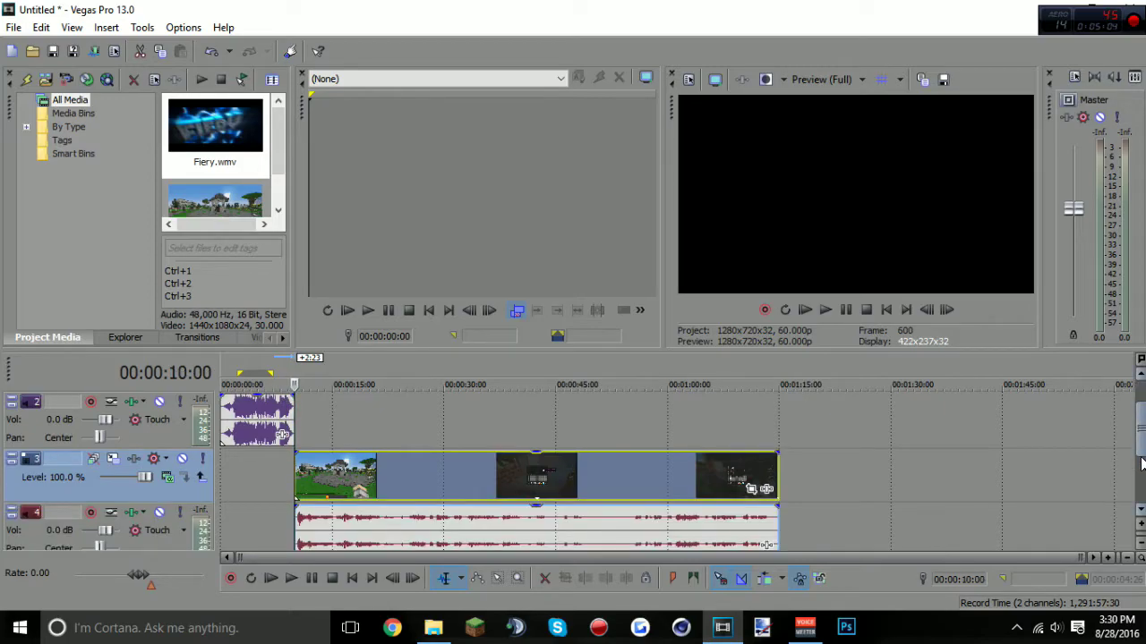
# - Add the Sony Color Corrector effect to the gameplay video track and apply its tutti preset
pyautogui.click(574, 497)
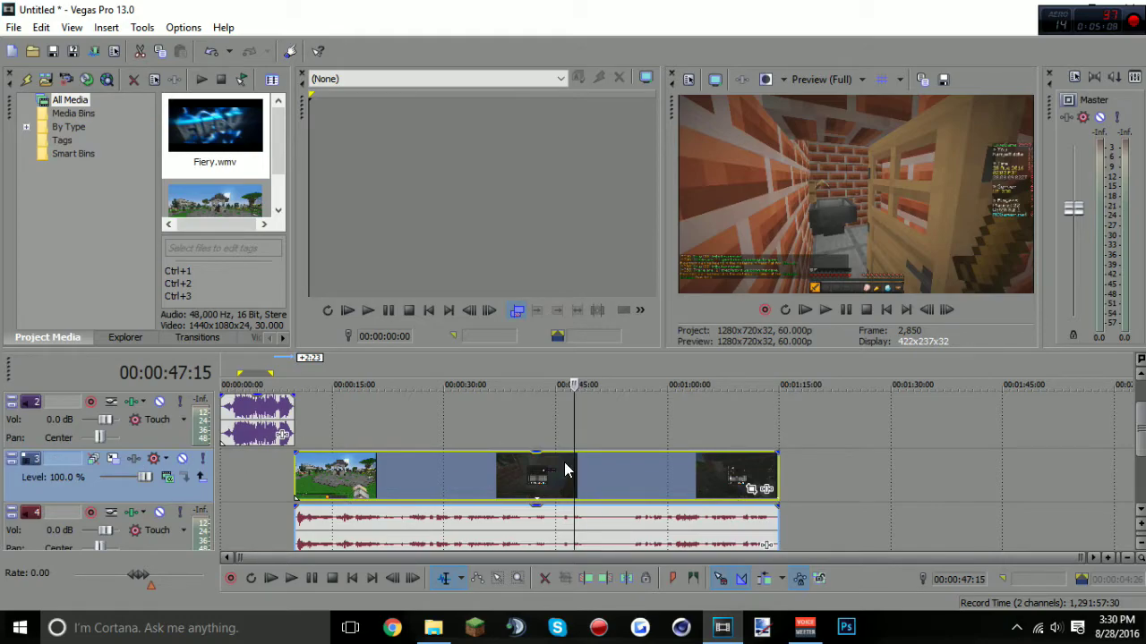
pyautogui.click(136, 448)
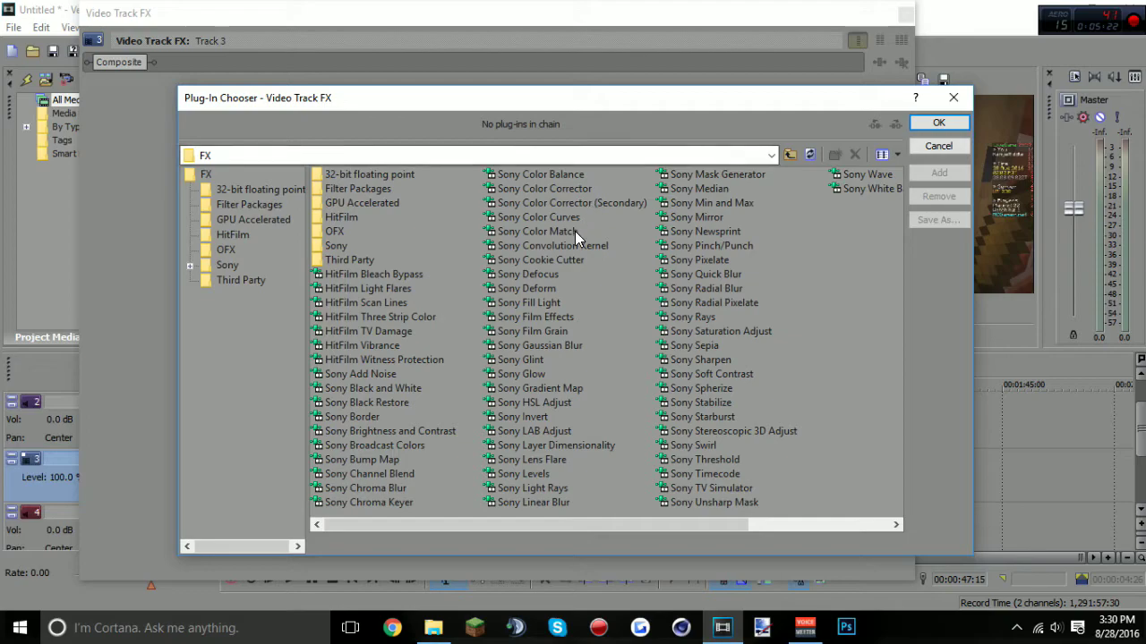
pyautogui.click(517, 190)
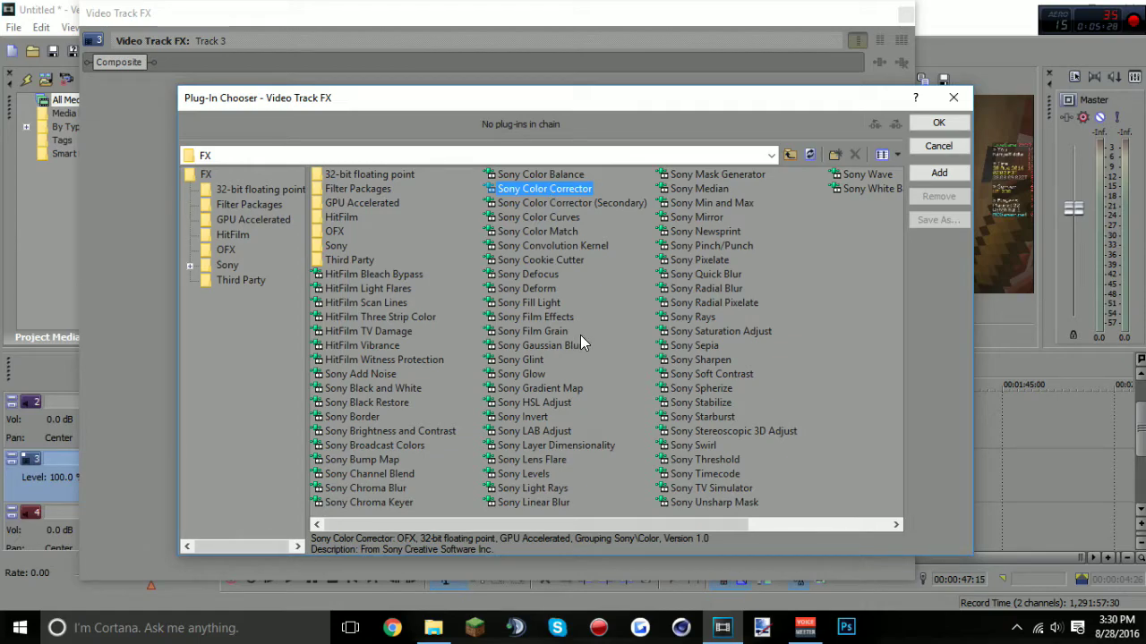
pyautogui.click(587, 190)
pyautogui.click(938, 123)
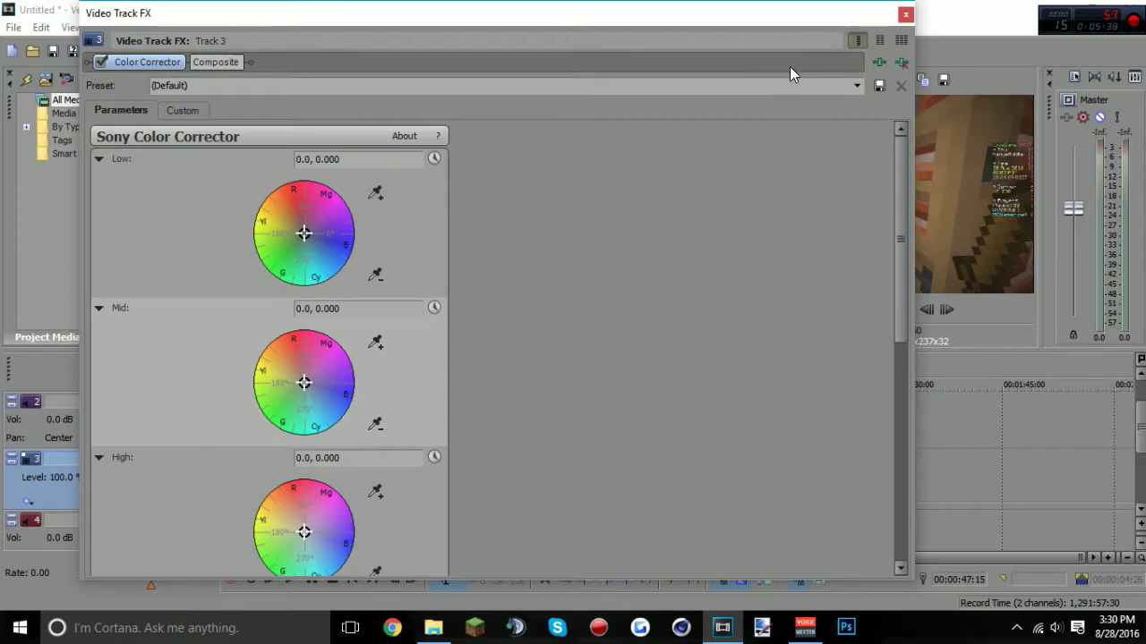
pyautogui.click(852, 86)
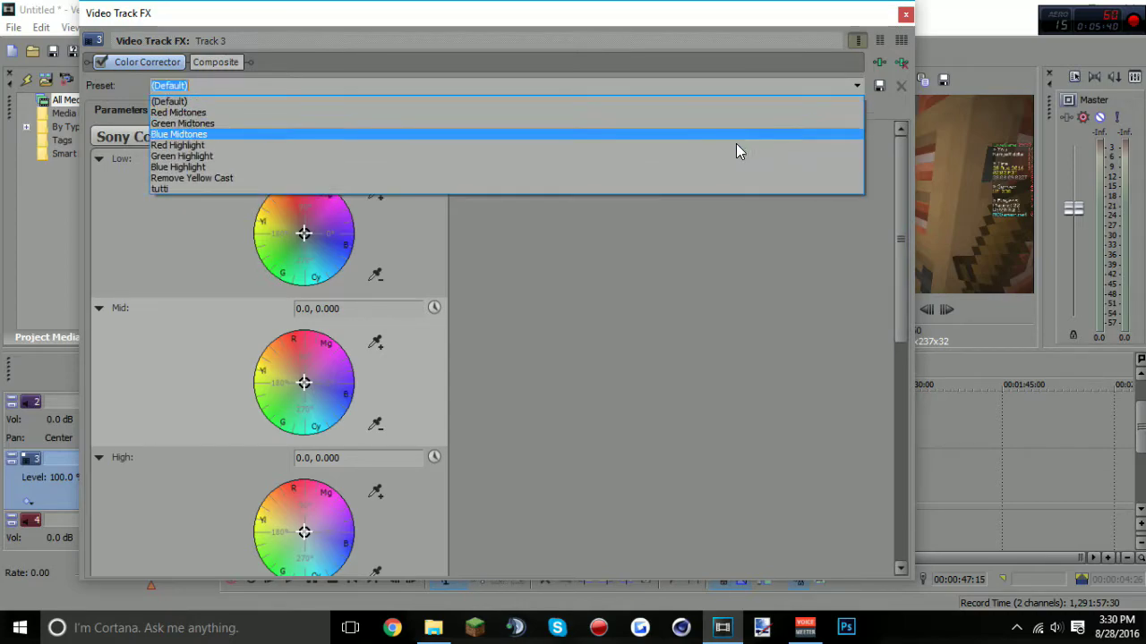
pyautogui.click(191, 188)
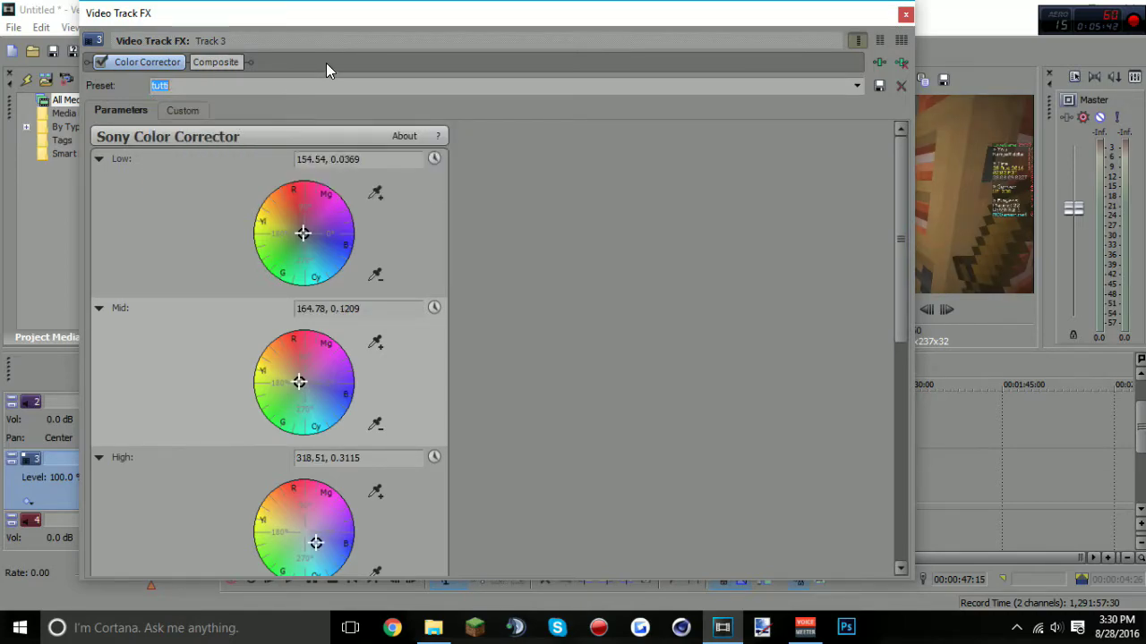
# - Review the tutti preset's Low, Mid, High, Saturation, Gamma, Gain and Offset values
pyautogui.scroll(-1, 657, 218)
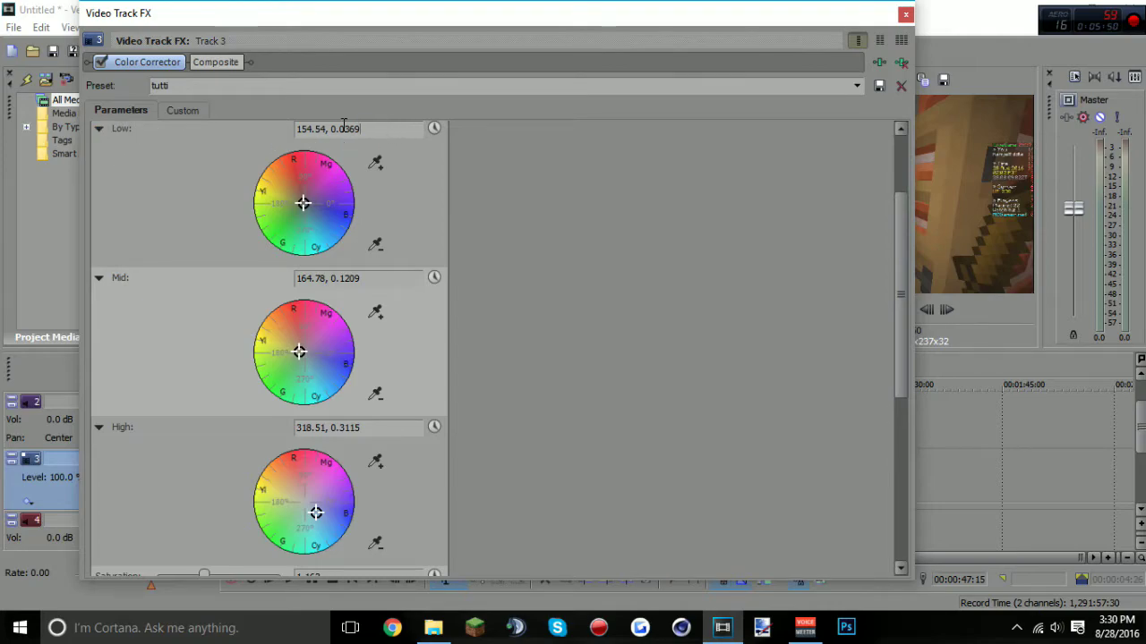
pyautogui.moveTo(391, 129); pyautogui.dragTo(290, 130)
pyautogui.moveTo(902, 241); pyautogui.dragTo(888, 458)
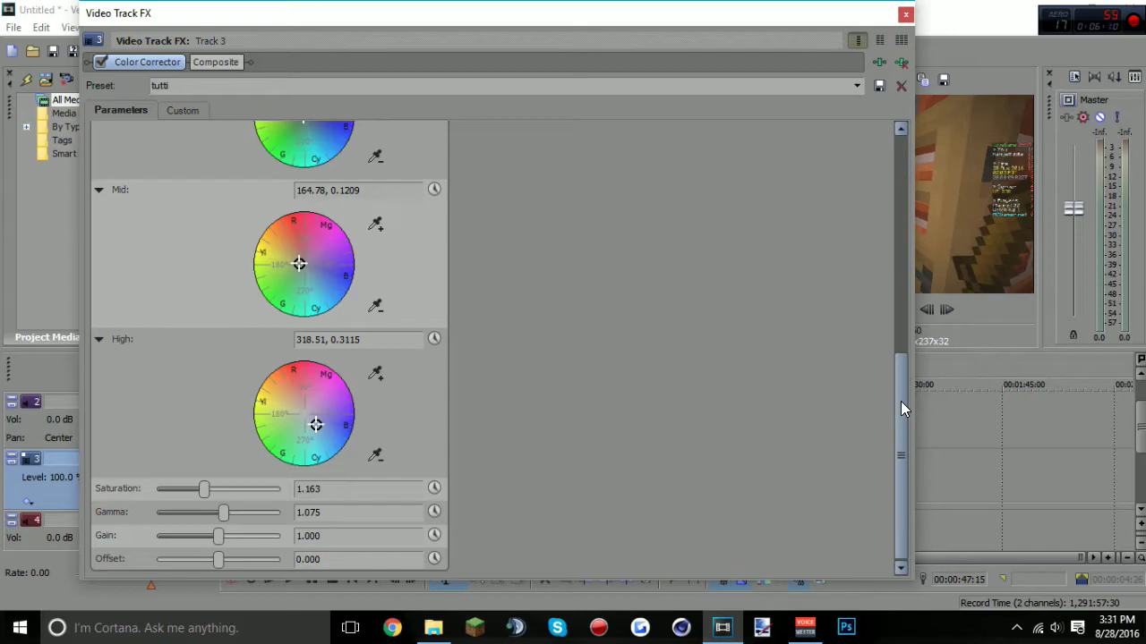
pyautogui.moveTo(901, 401); pyautogui.dragTo(911, 203)
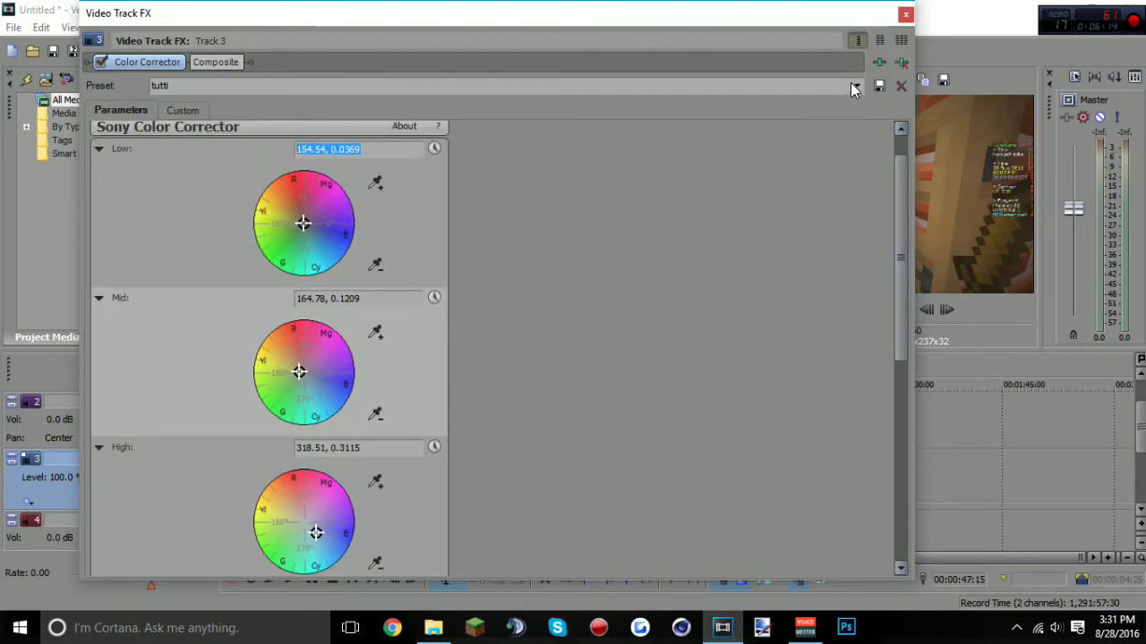
pyautogui.click(729, 85)
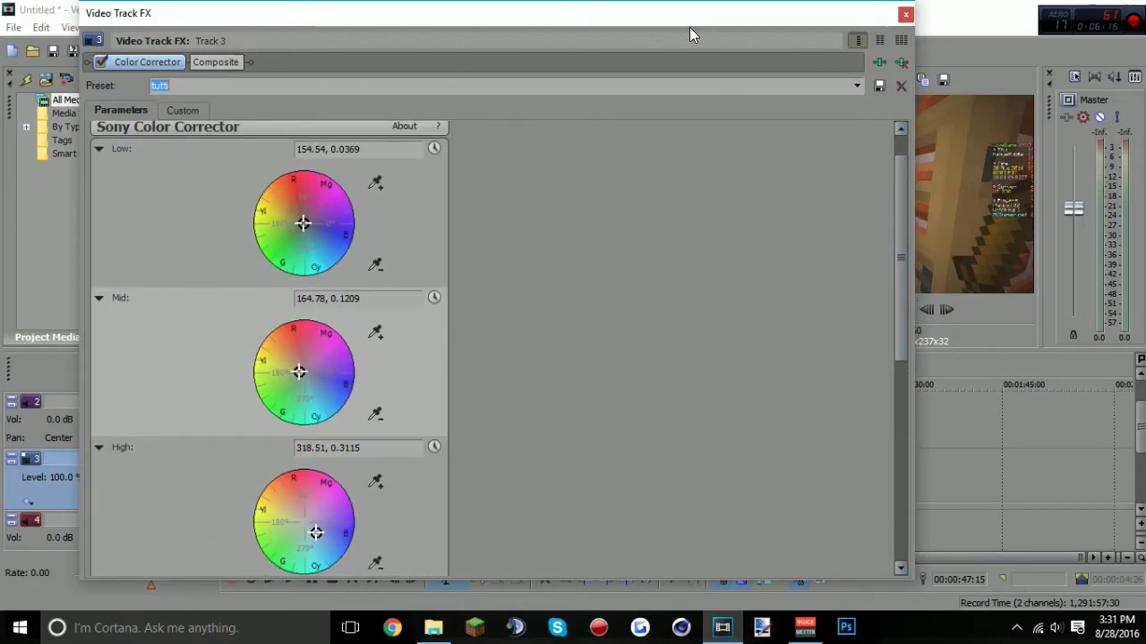
pyautogui.click(177, 91)
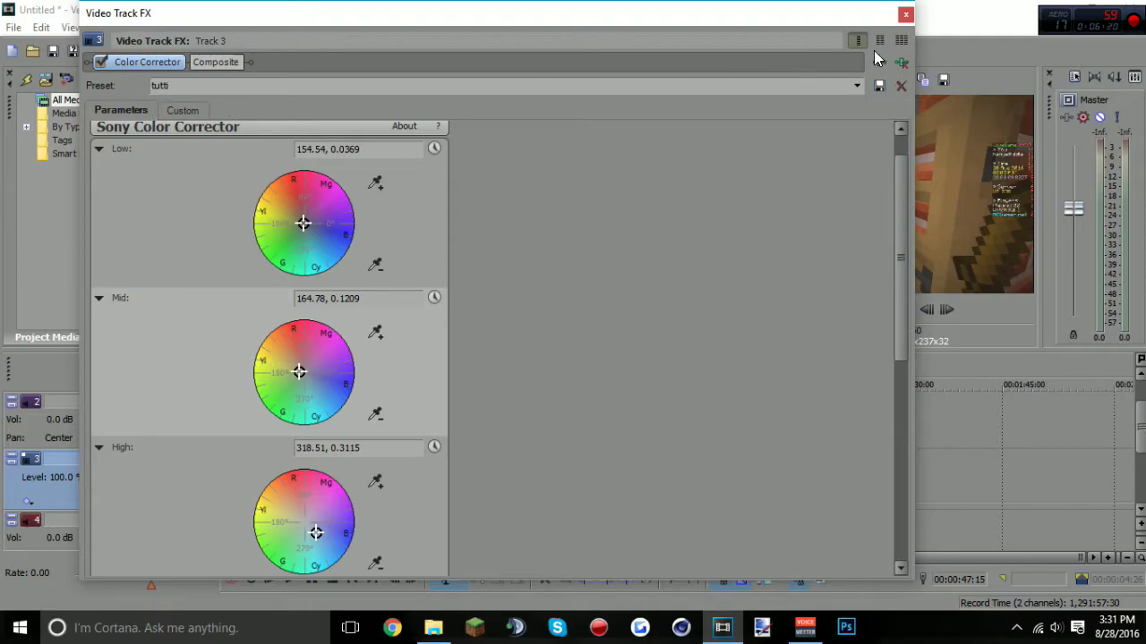
# - Move the track effects window aside to check the corrected preview, recheck the parameters and close the window
pyautogui.moveTo(765, 10); pyautogui.dragTo(508, 42)
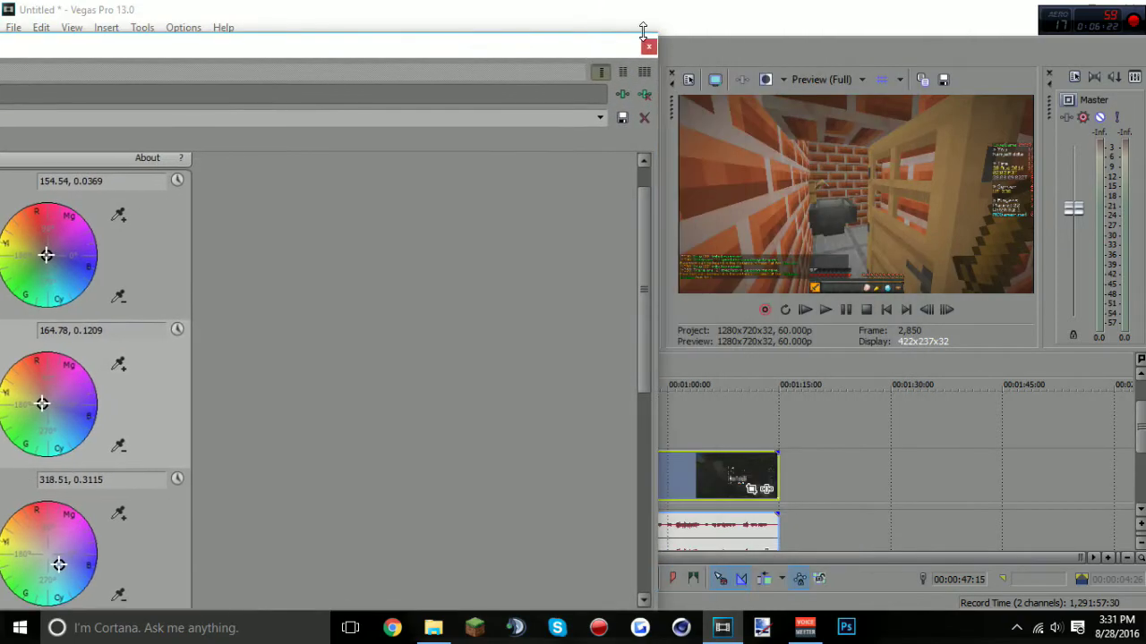
pyautogui.moveTo(627, 45); pyautogui.dragTo(768, 12)
pyautogui.scroll(-3, 718, 285)
pyautogui.scroll(3, 718, 285)
pyautogui.click(792, 15)
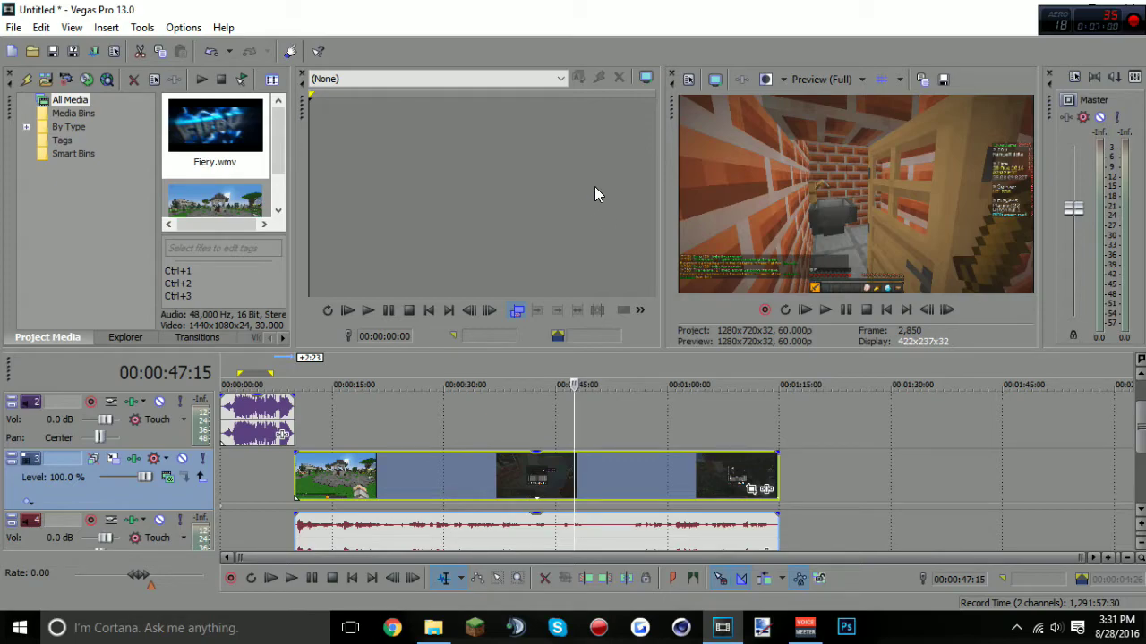
# - Select the timeline range from the end of the gameplay clip back to the project start
pyautogui.scroll(-2, 1135, 428)
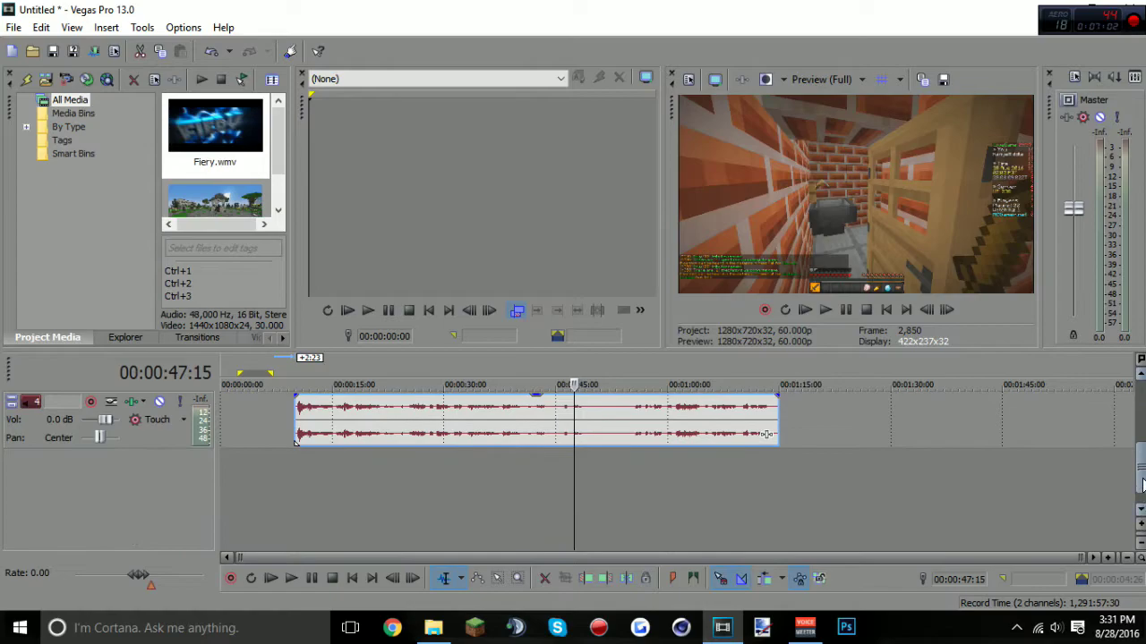
pyautogui.scroll(3, 1135, 427)
pyautogui.scroll(-1, 1135, 428)
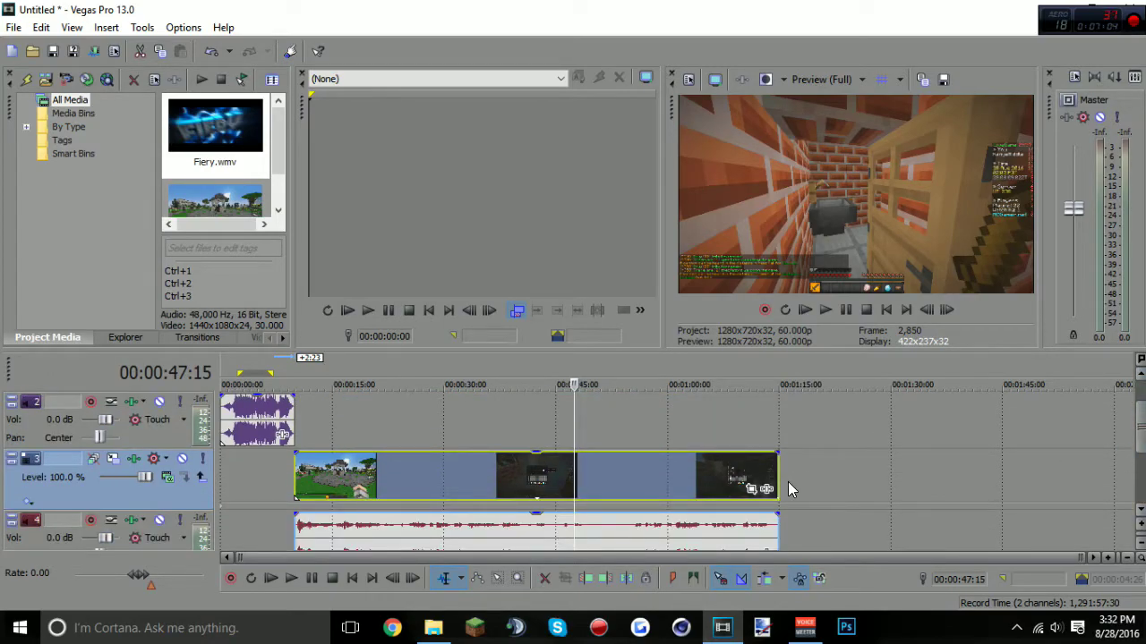
pyautogui.moveTo(784, 488); pyautogui.dragTo(224, 488)
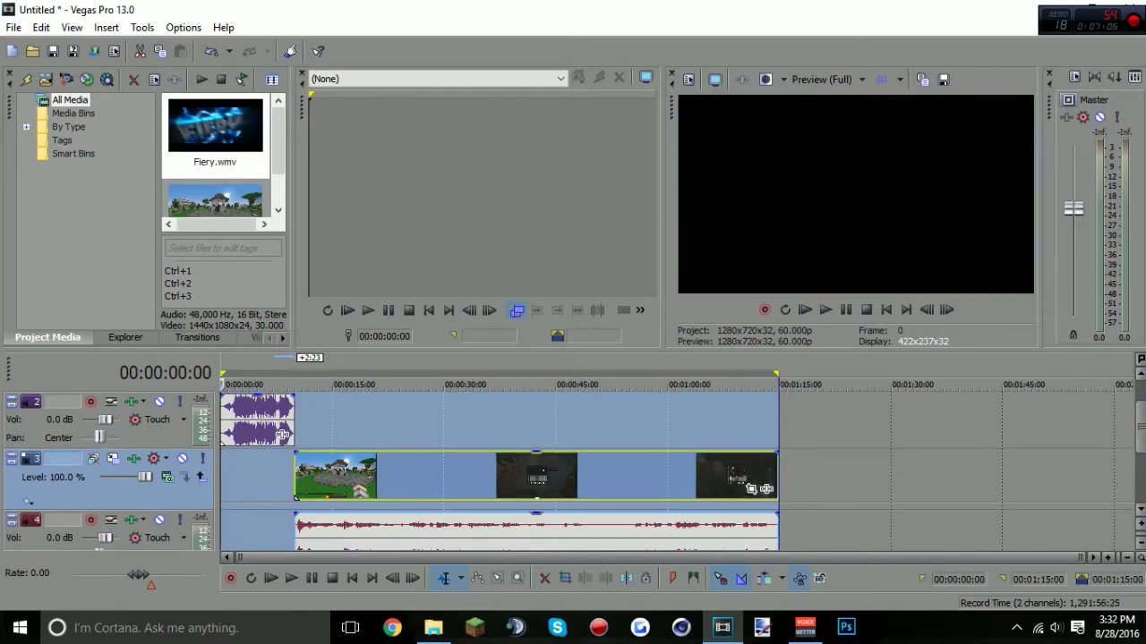
# - Clear the time selection and reselect the whole range from the gameplay clip's end back to 00:00:00:00
pyautogui.click(793, 474)
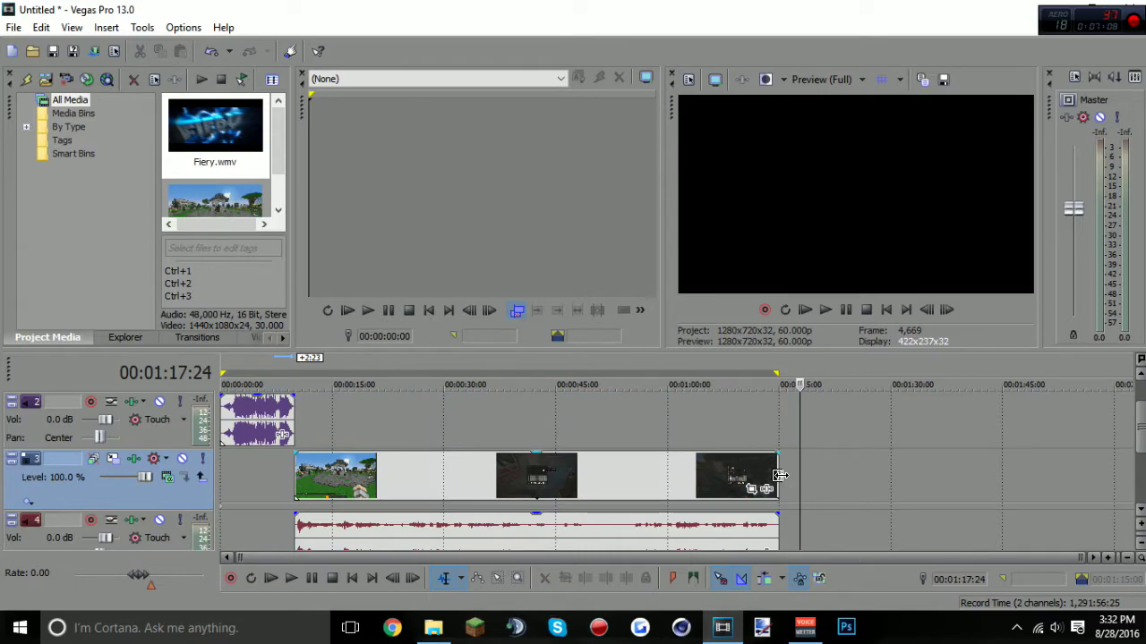
pyautogui.moveTo(780, 475); pyautogui.dragTo(224, 475)
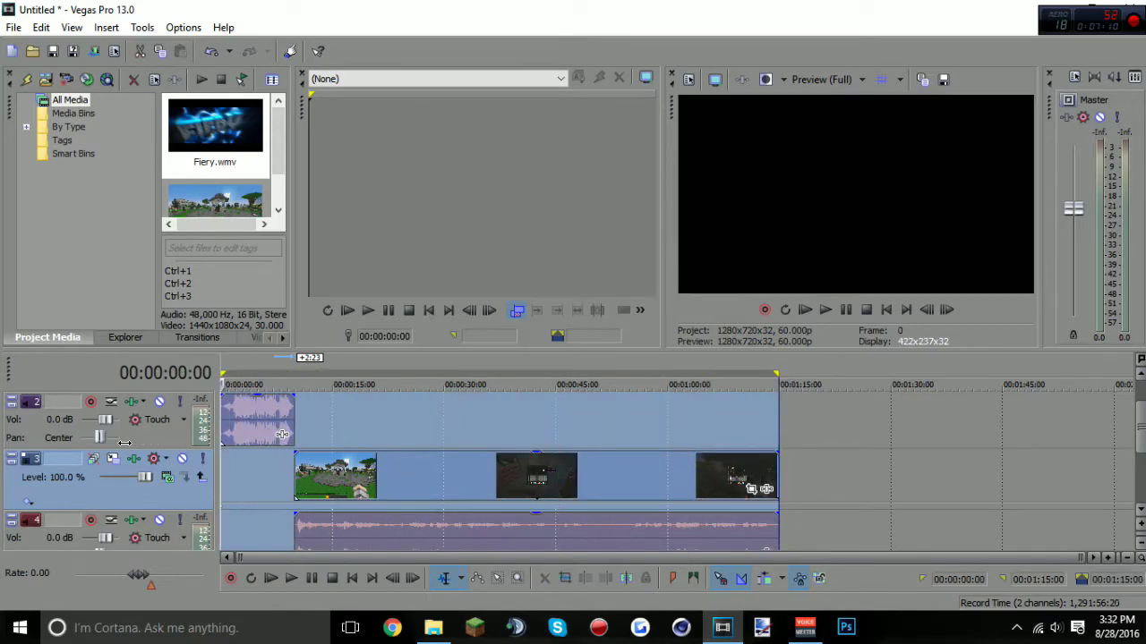
pyautogui.scroll(1, 282, 434)
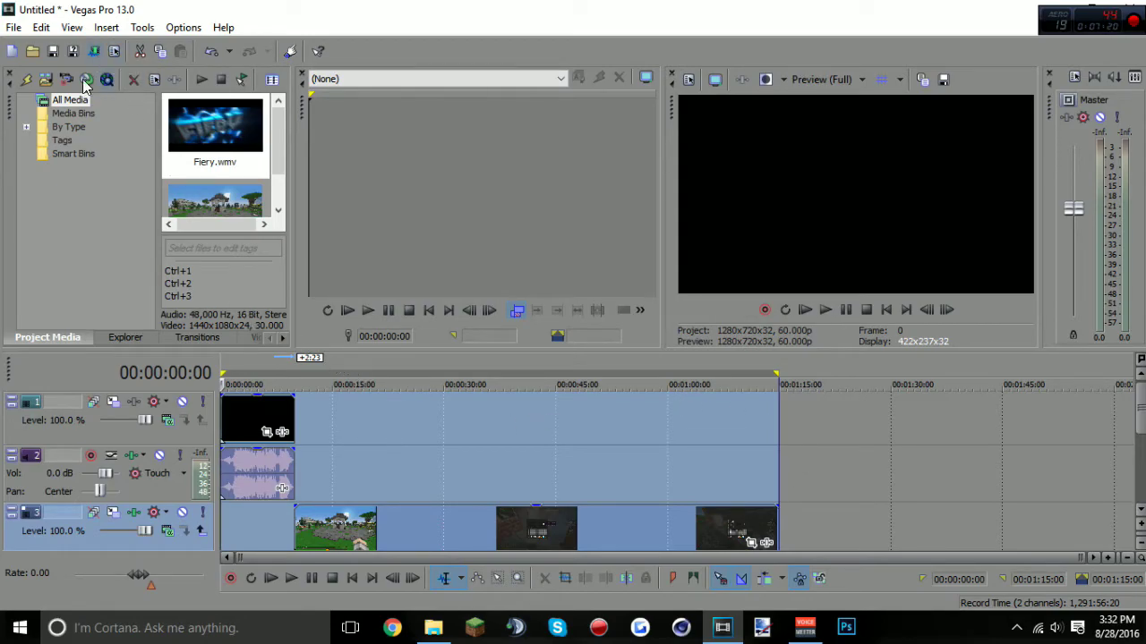
# - Start Render As for the selected range and expand the MainConcept AVC/AAC (*.mp4;*.avc) output format
pyautogui.click(13, 27)
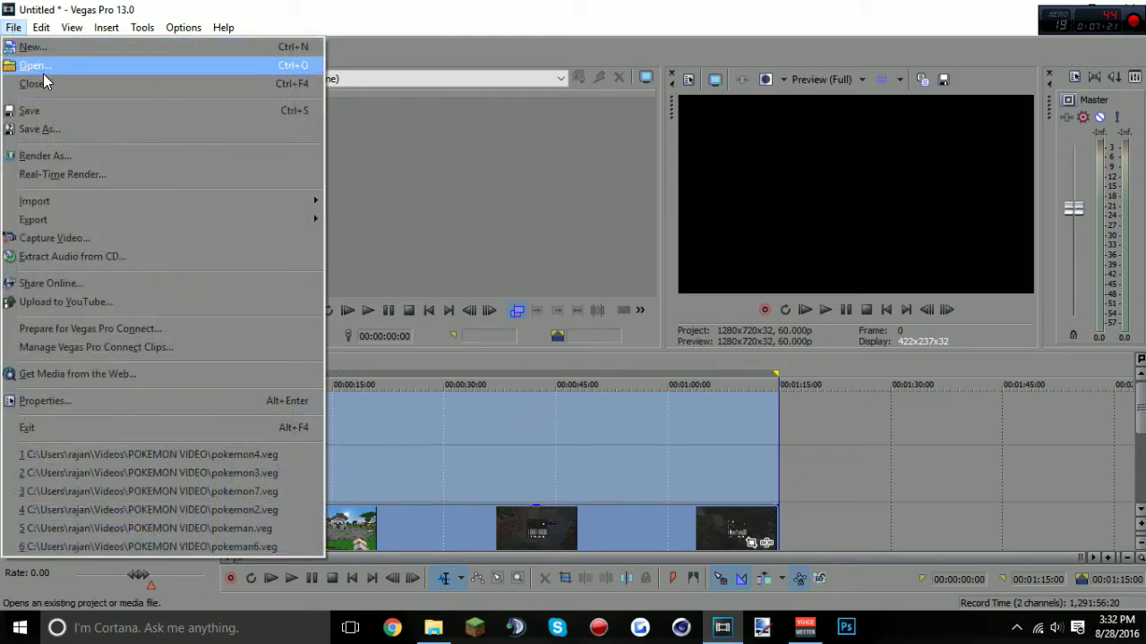
pyautogui.click(57, 156)
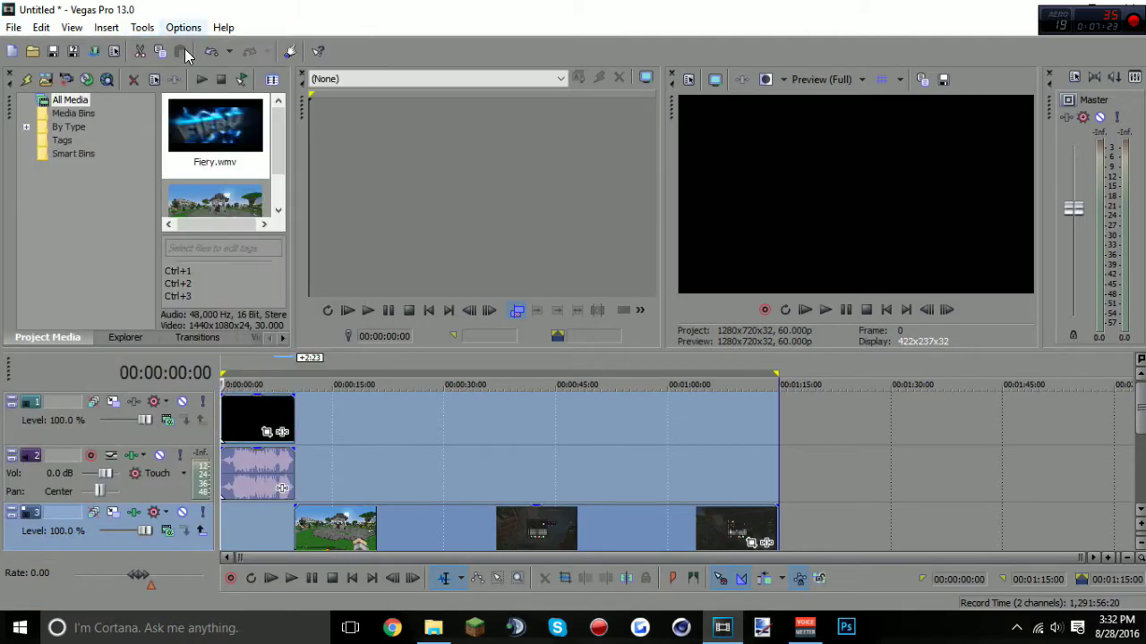
pyautogui.click(94, 51)
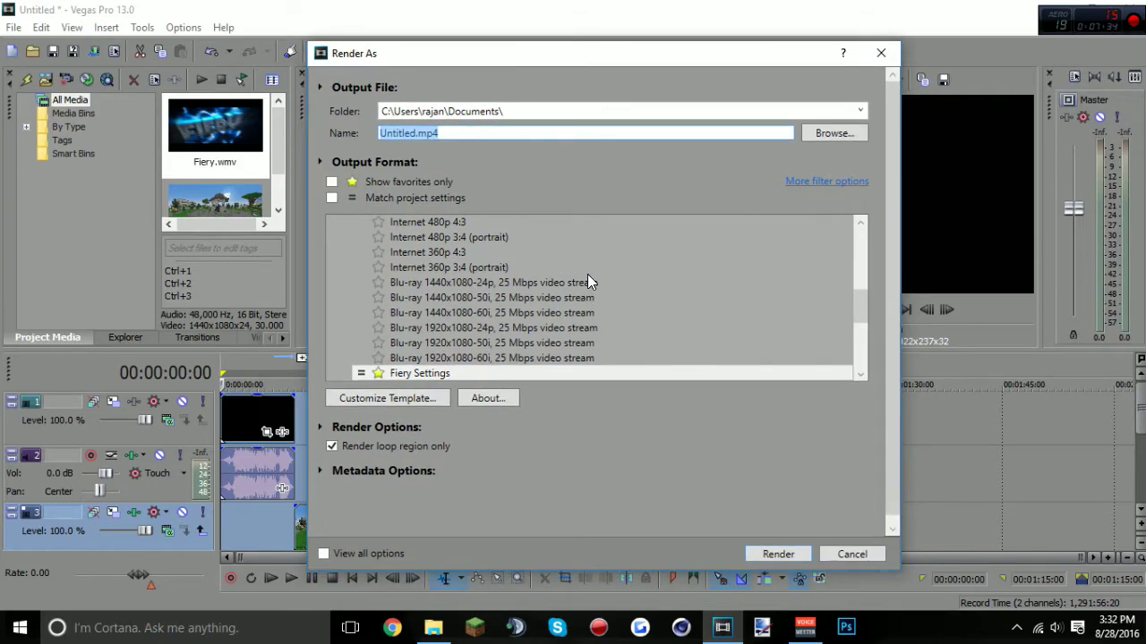
pyautogui.scroll(2, 865, 295)
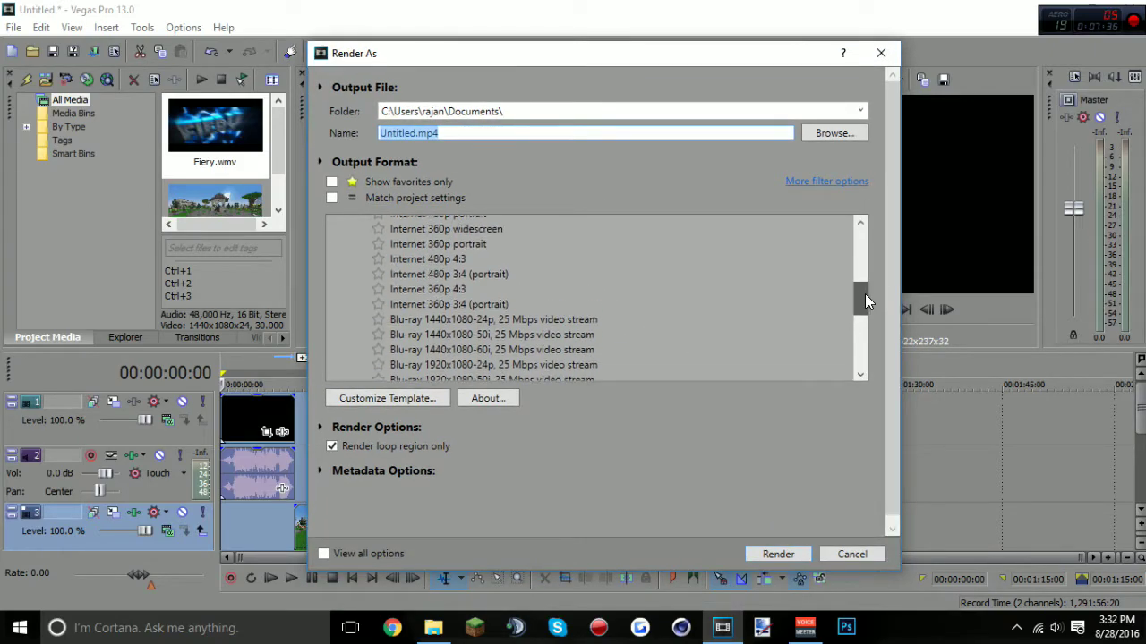
pyautogui.scroll(6, 861, 287)
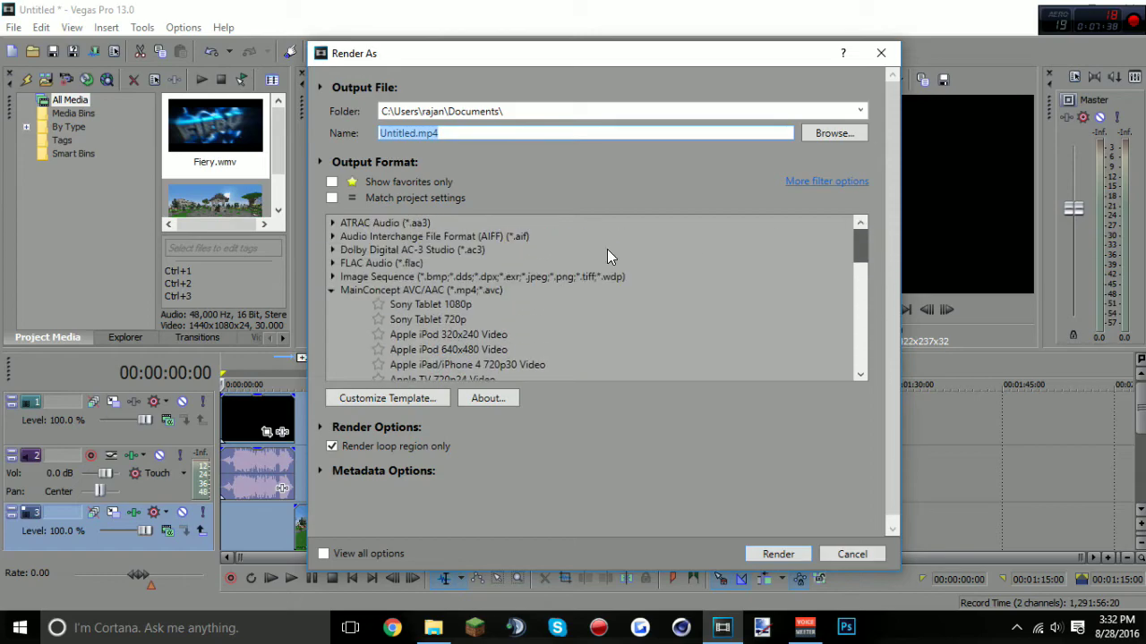
pyautogui.click(330, 290)
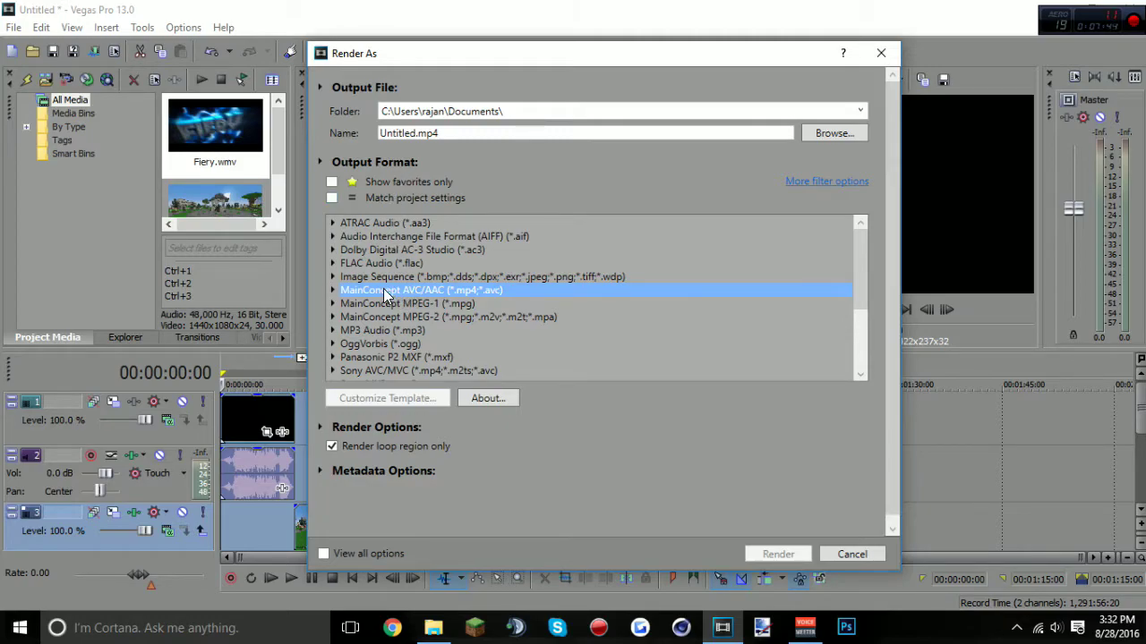
pyautogui.click(332, 290)
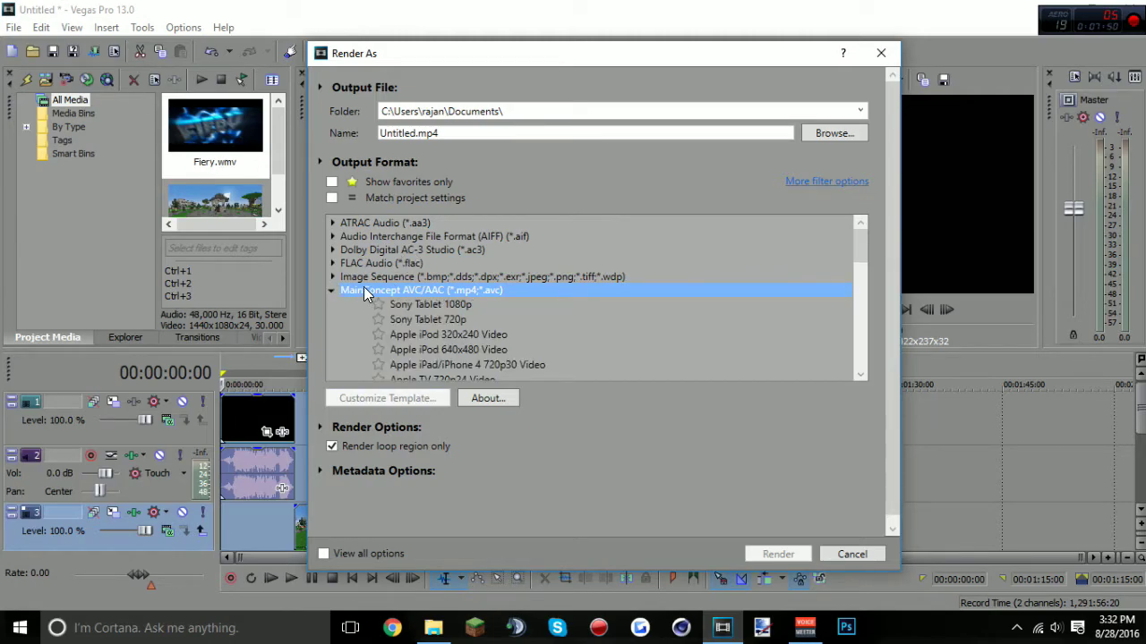
# - Try the Fiery Settings, Internet 360p widescreen and Internet HD 720p templates under MainConcept AVC/AAC
pyautogui.moveTo(857, 254); pyautogui.dragTo(870, 274)
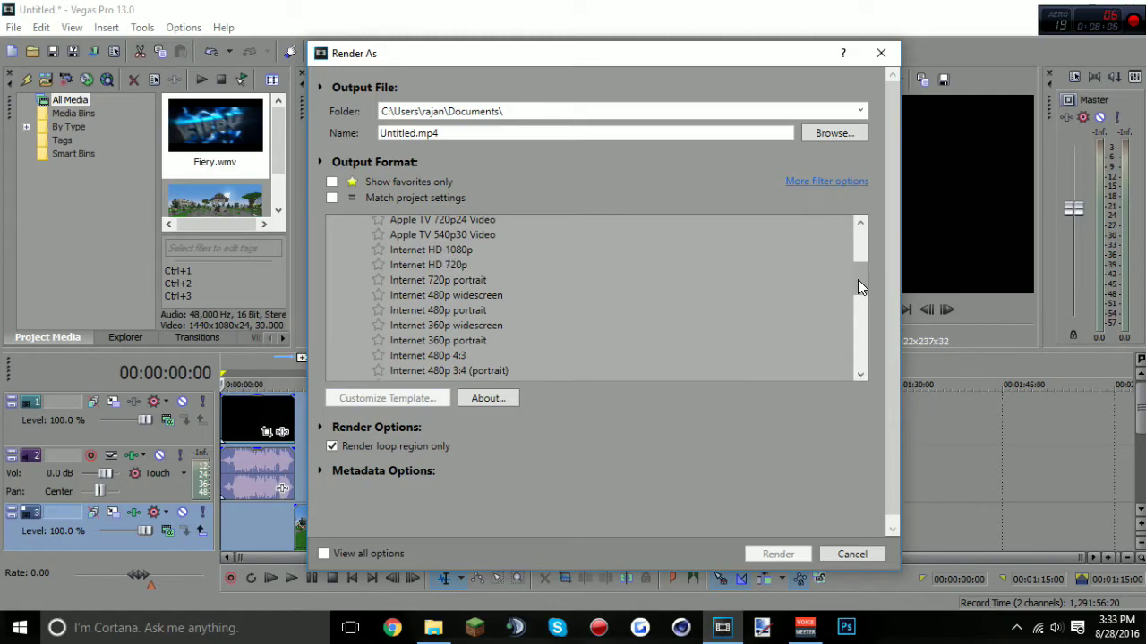
pyautogui.moveTo(857, 279); pyautogui.dragTo(839, 320)
pyautogui.click(422, 295)
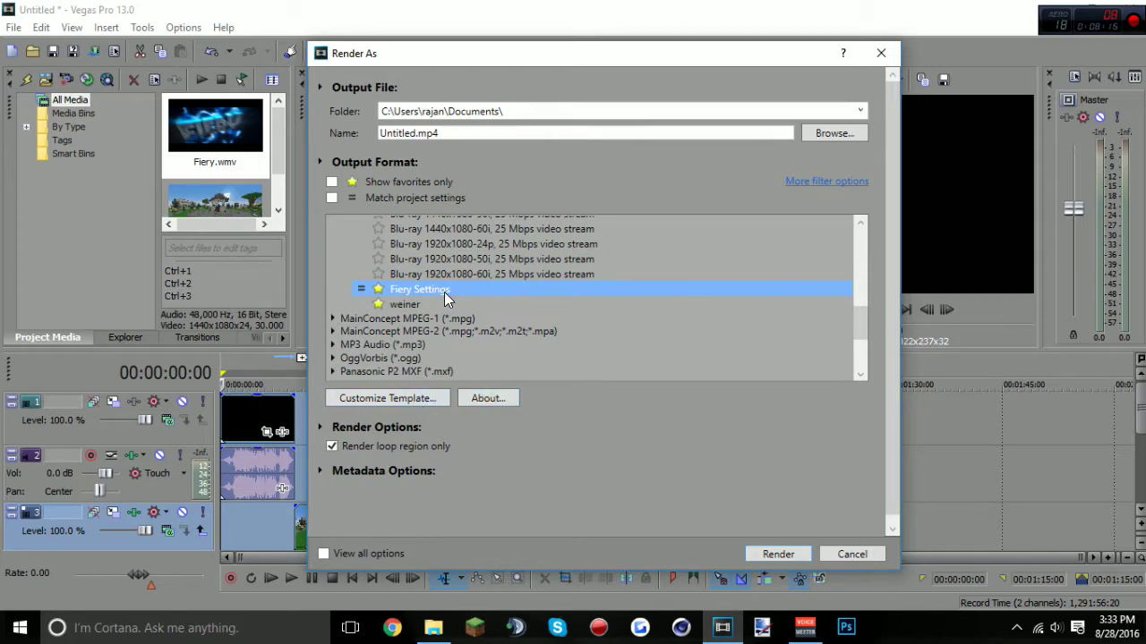
pyautogui.scroll(3, 451, 290)
pyautogui.click(447, 229)
pyautogui.scroll(2, 444, 255)
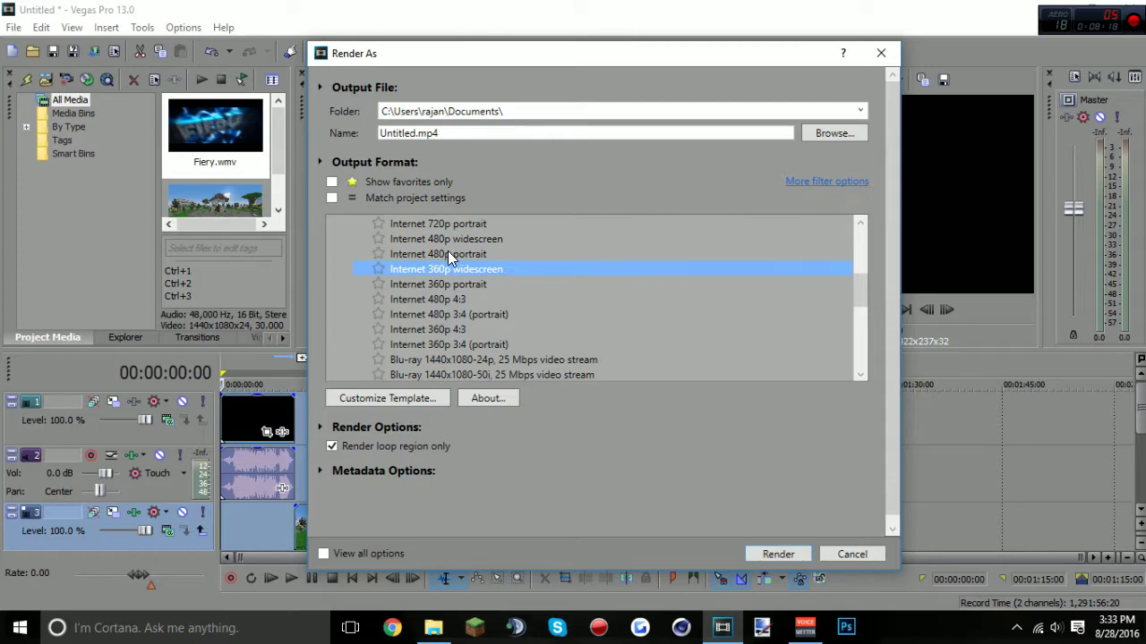
pyautogui.click(443, 254)
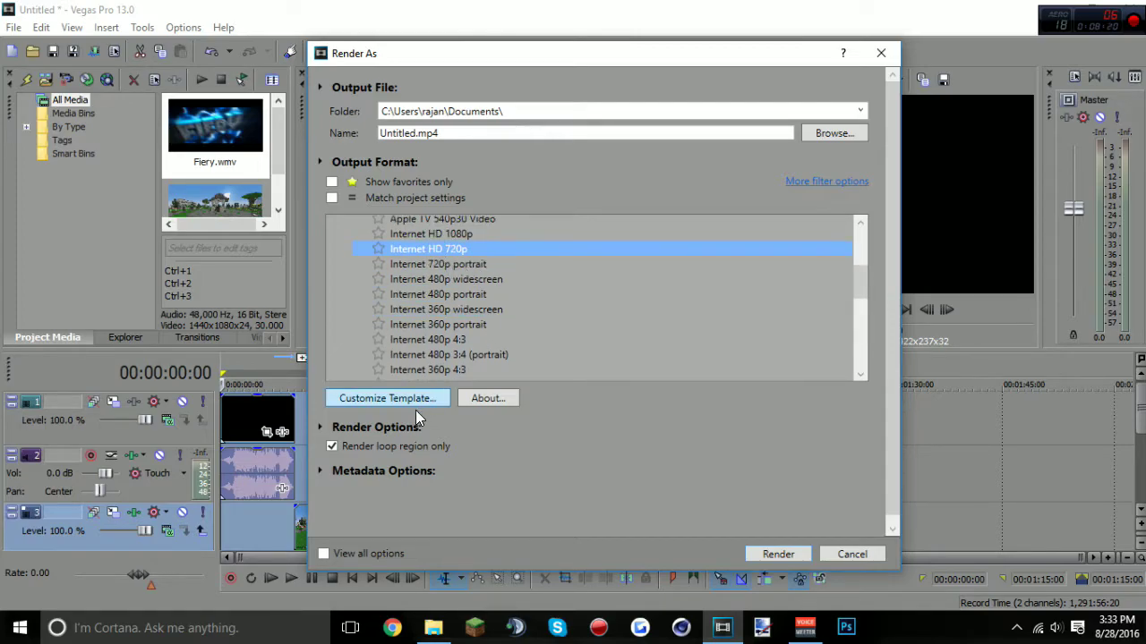
# - Select the Fiery Settings template and open its custom settings
pyautogui.scroll(-6, 859, 313)
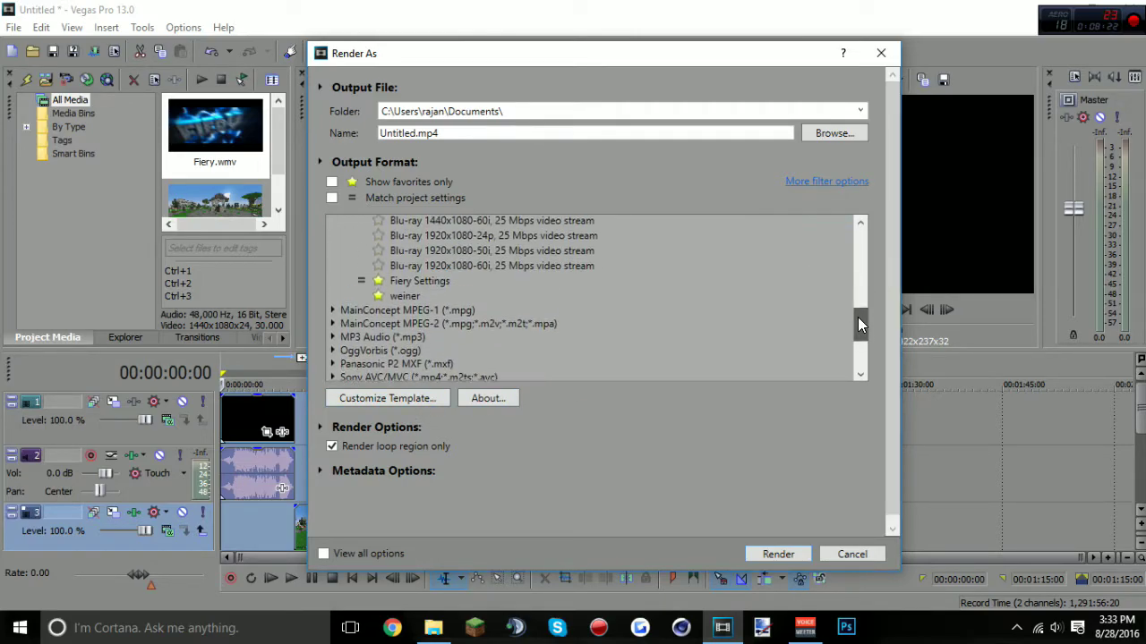
pyautogui.click(435, 302)
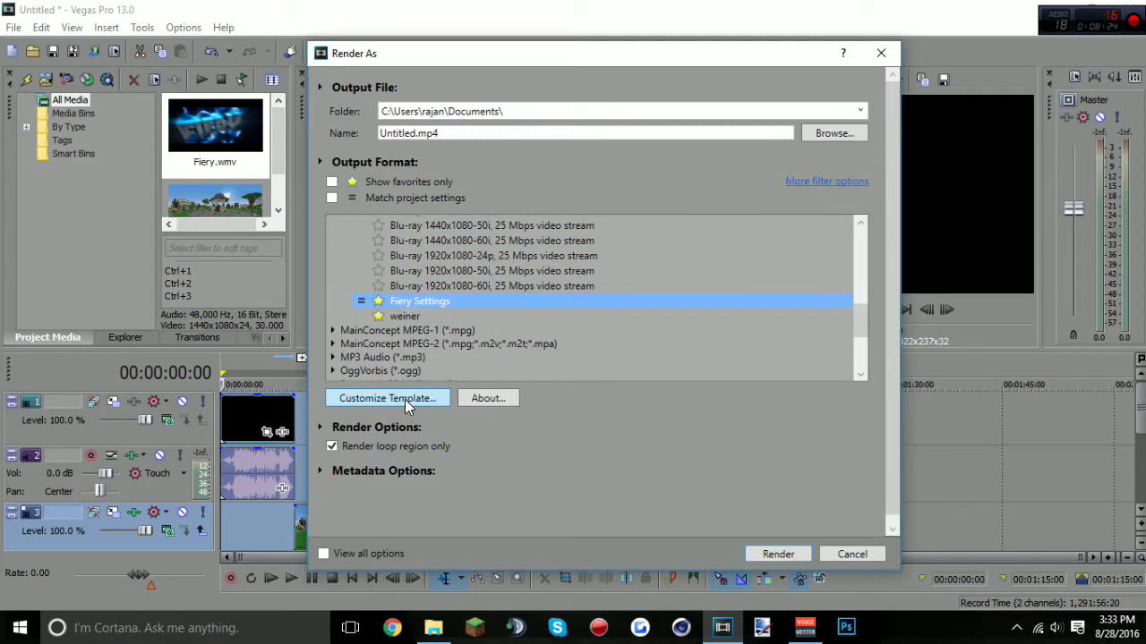
pyautogui.click(403, 400)
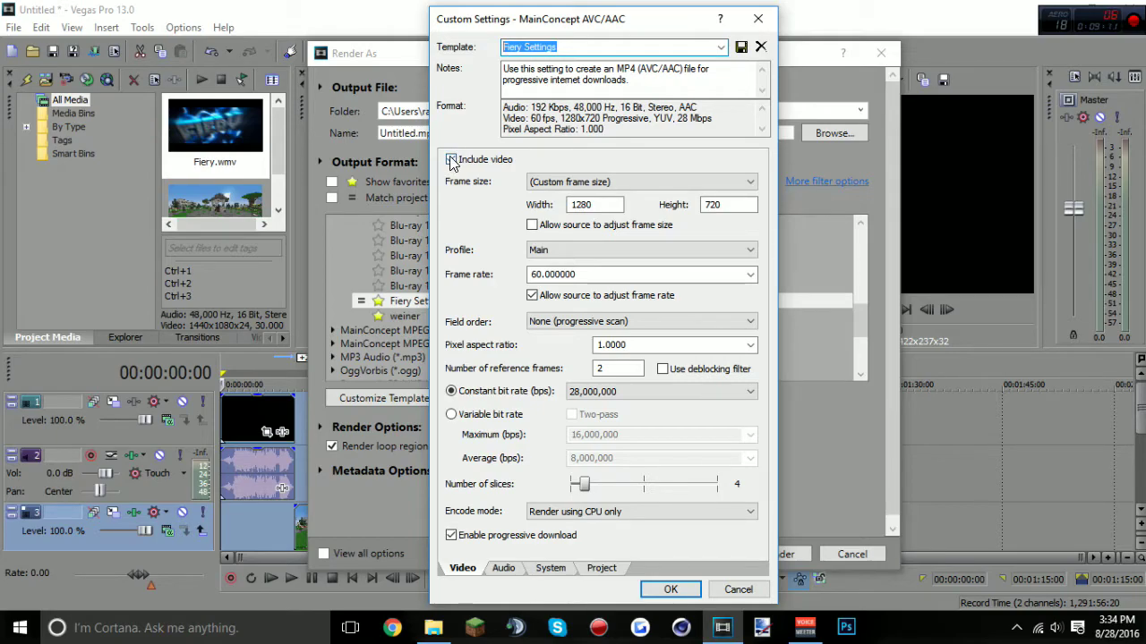
# - Review the available frame sizes and the custom 1280 x 720 width setting
pyautogui.click(537, 182)
pyautogui.click(547, 185)
pyautogui.click(562, 183)
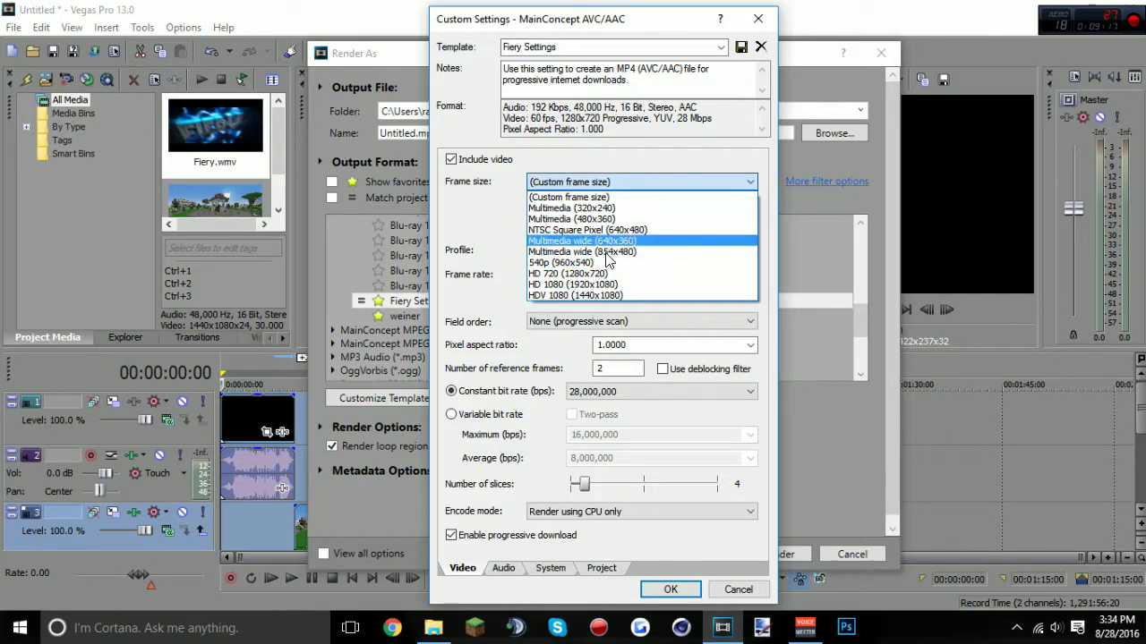
pyautogui.click(476, 223)
pyautogui.click(589, 204)
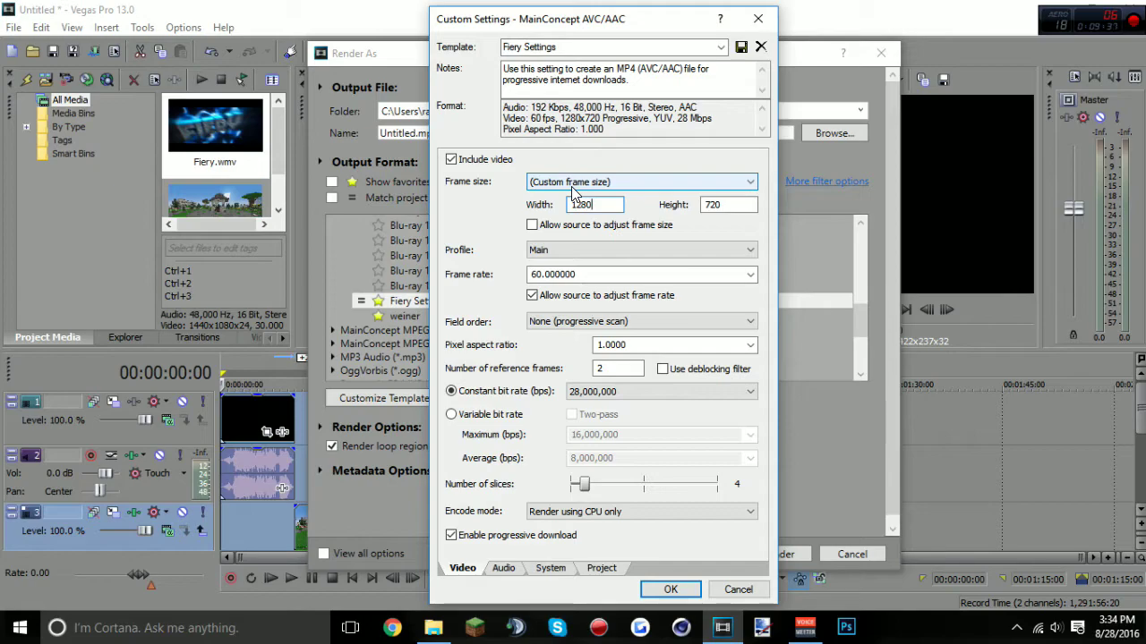
# - Set the render template's video profile to Main
pyautogui.click(537, 253)
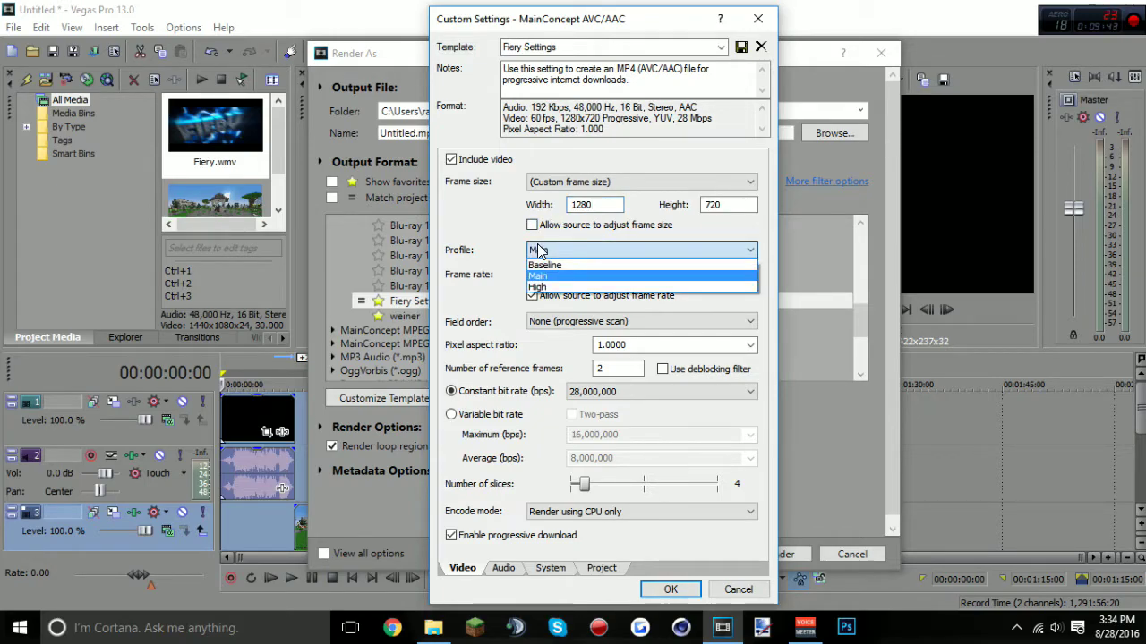
pyautogui.click(556, 277)
pyautogui.click(555, 250)
pyautogui.click(559, 277)
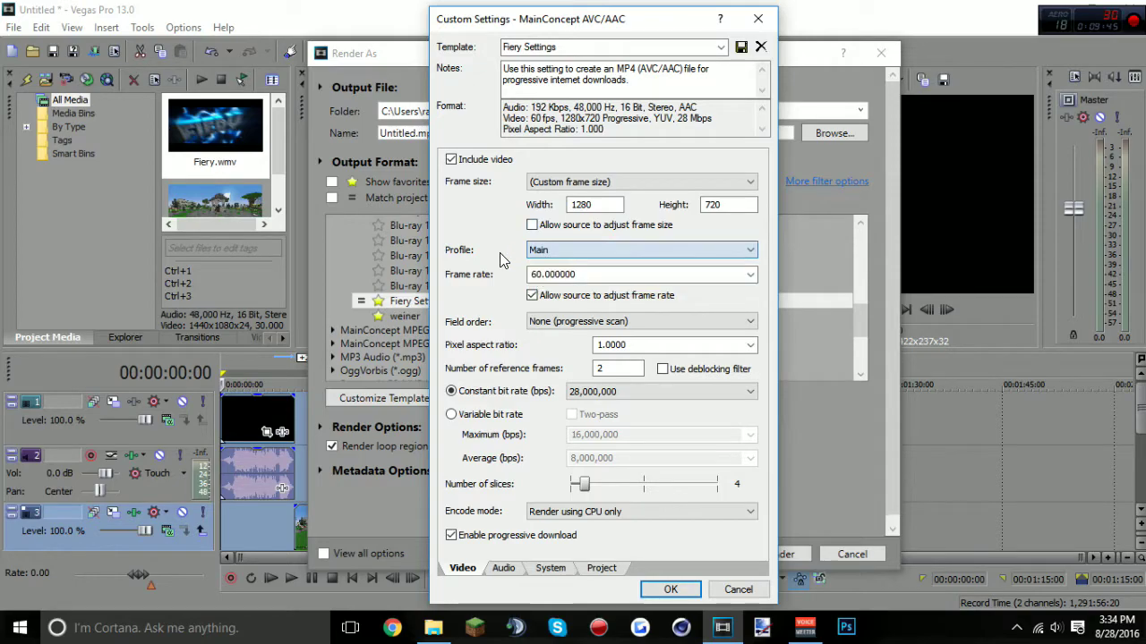
# - Set the frame rate to 60, keep the source allowed to adjust it, and check the field order
pyautogui.click(750, 275)
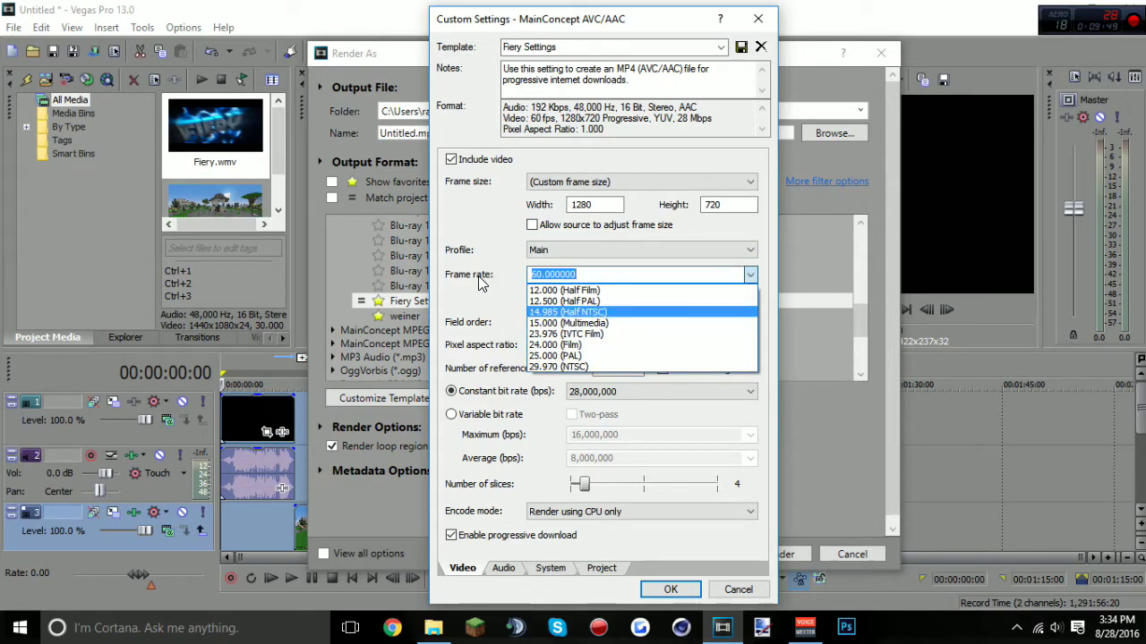
pyautogui.click(436, 284)
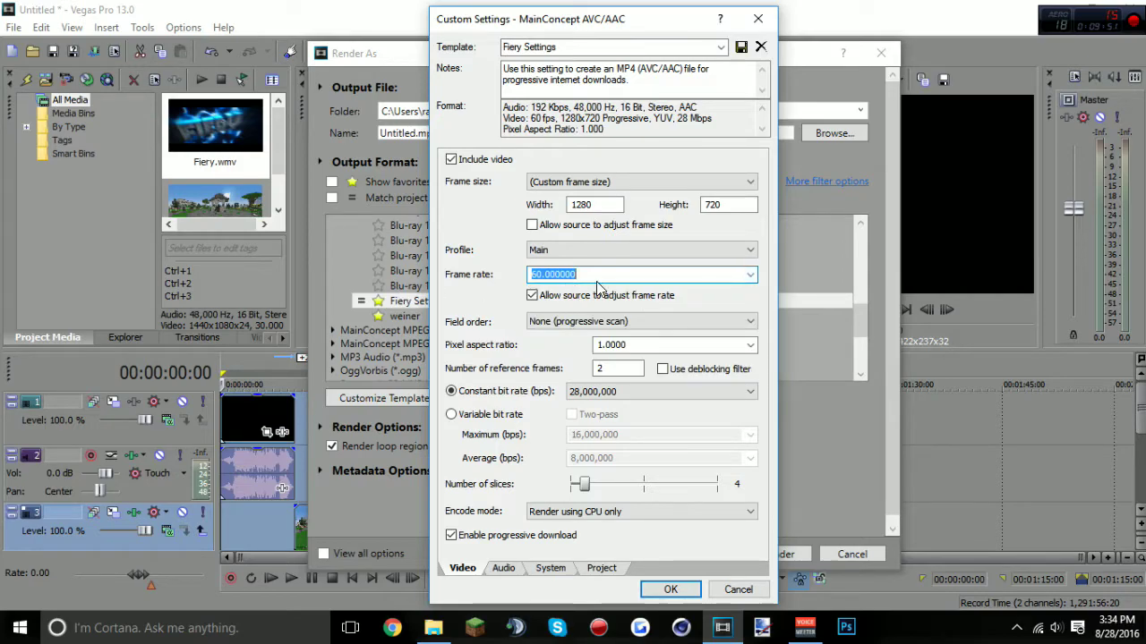
pyautogui.write('60')
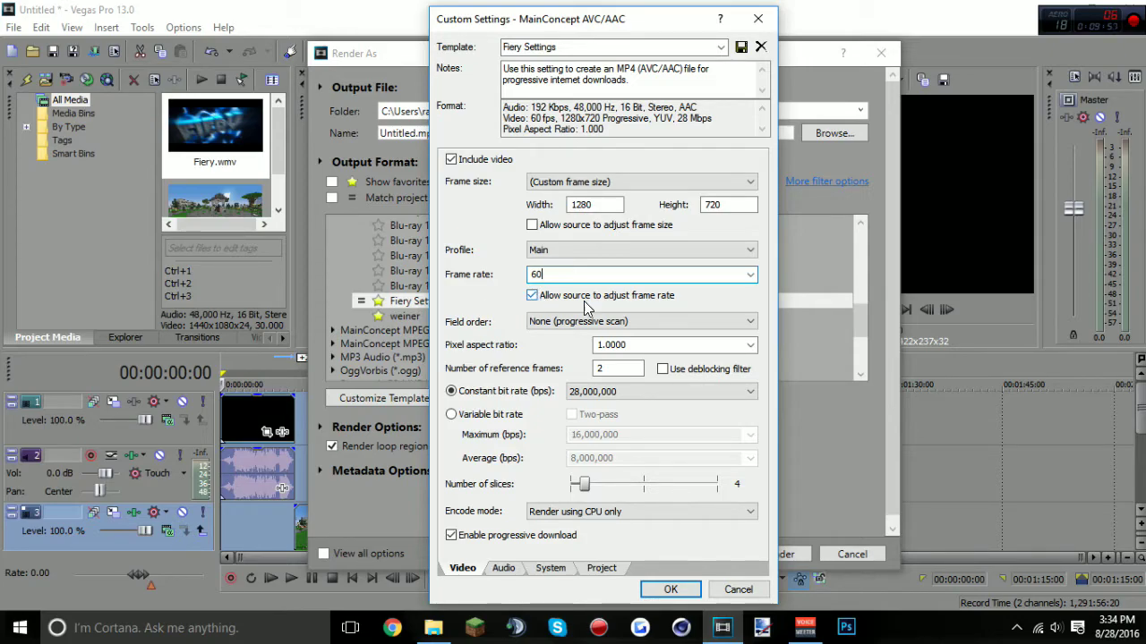
pyautogui.click(532, 295)
pyautogui.click(532, 295)
pyautogui.click(552, 326)
pyautogui.click(452, 323)
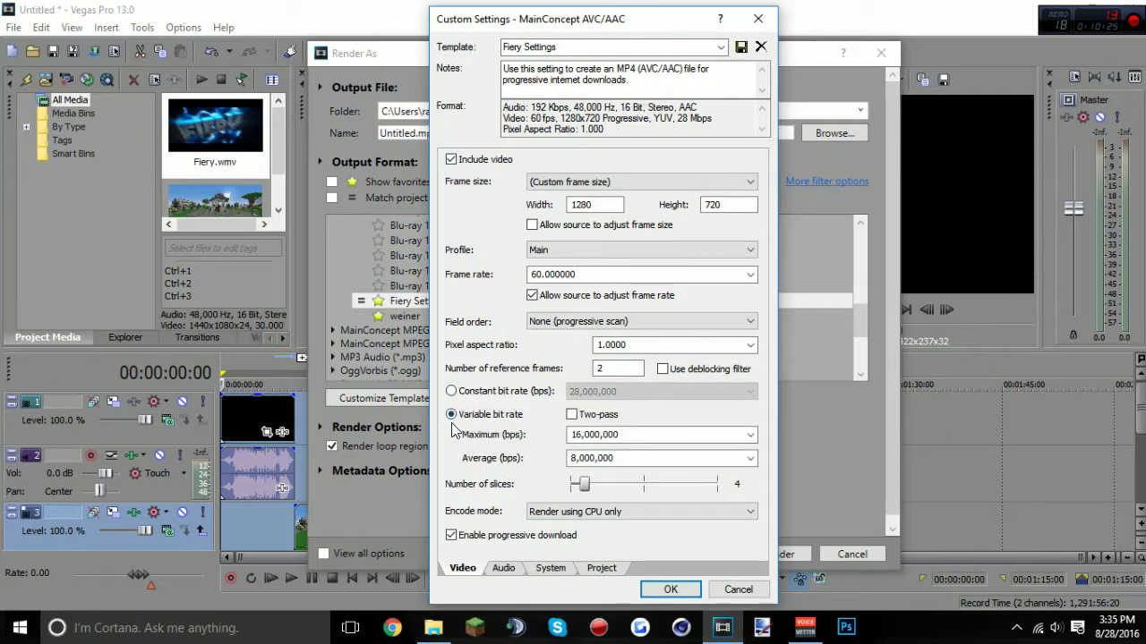
# - Switch the video encoding to constant bit rate and set it to 28,000,000 bps
pyautogui.click(450, 391)
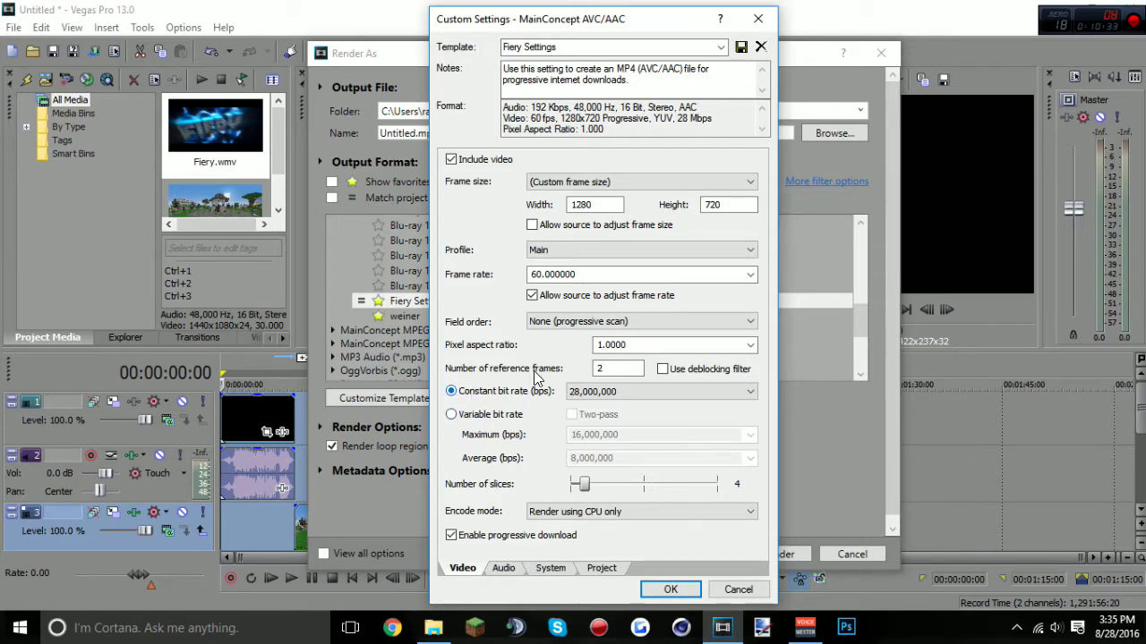
pyautogui.click(616, 400)
pyautogui.click(627, 396)
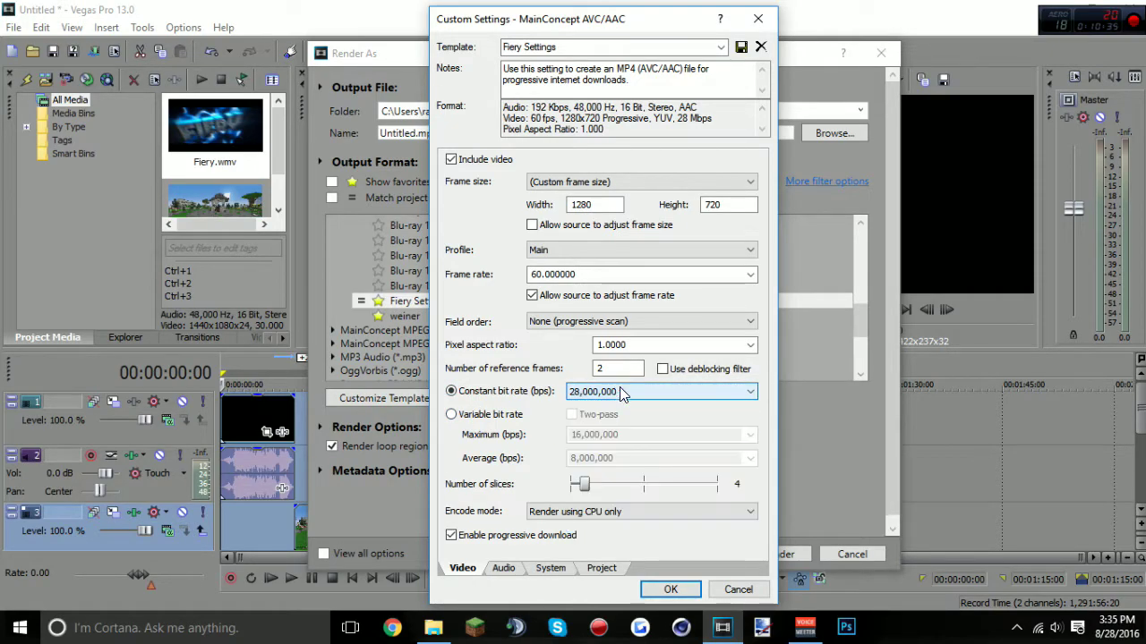
pyautogui.click(632, 399)
pyautogui.click(594, 393)
pyautogui.click(595, 393)
pyautogui.click(594, 407)
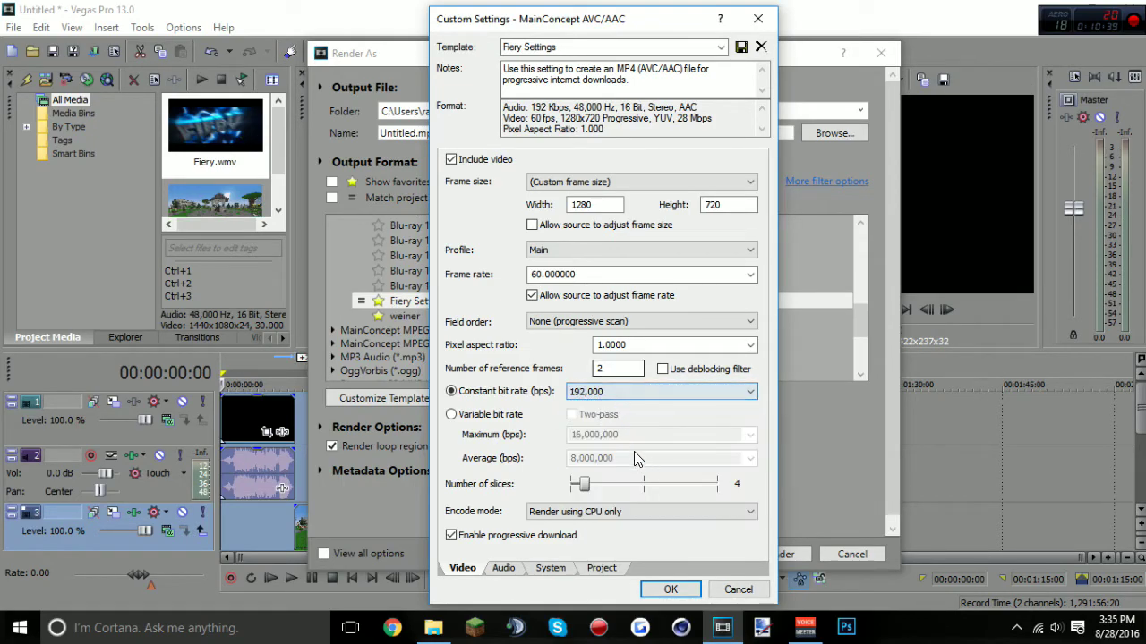
pyautogui.click(620, 397)
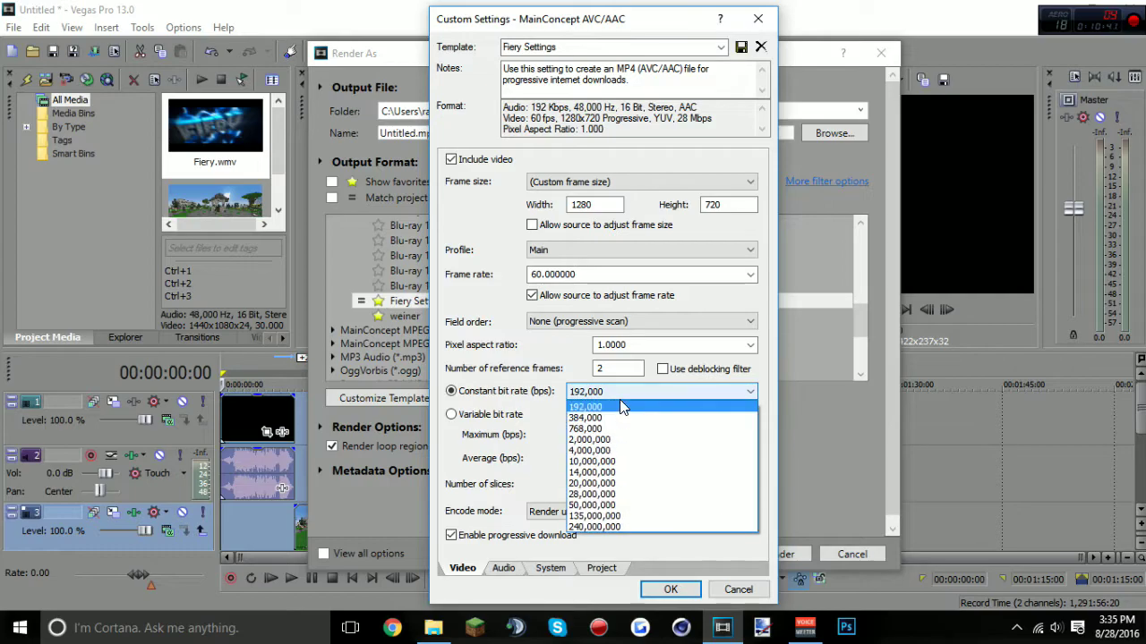
pyautogui.click(599, 495)
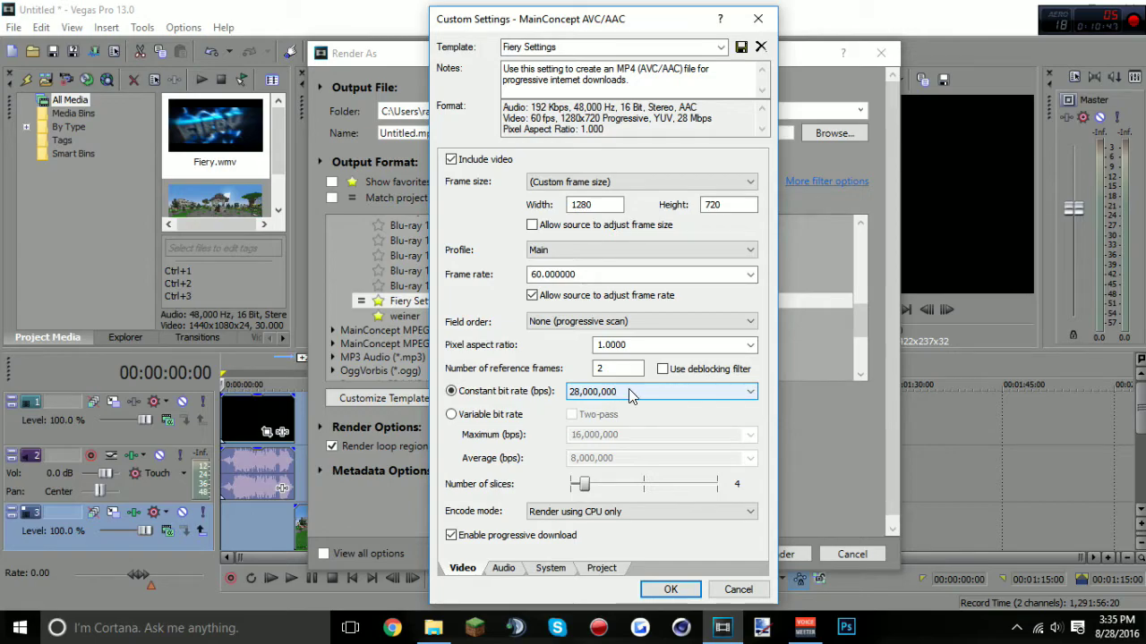
# - Try constant bit rates of 20,000,000 and 14,000,000 bps
pyautogui.click(623, 397)
pyautogui.click(624, 394)
pyautogui.click(621, 390)
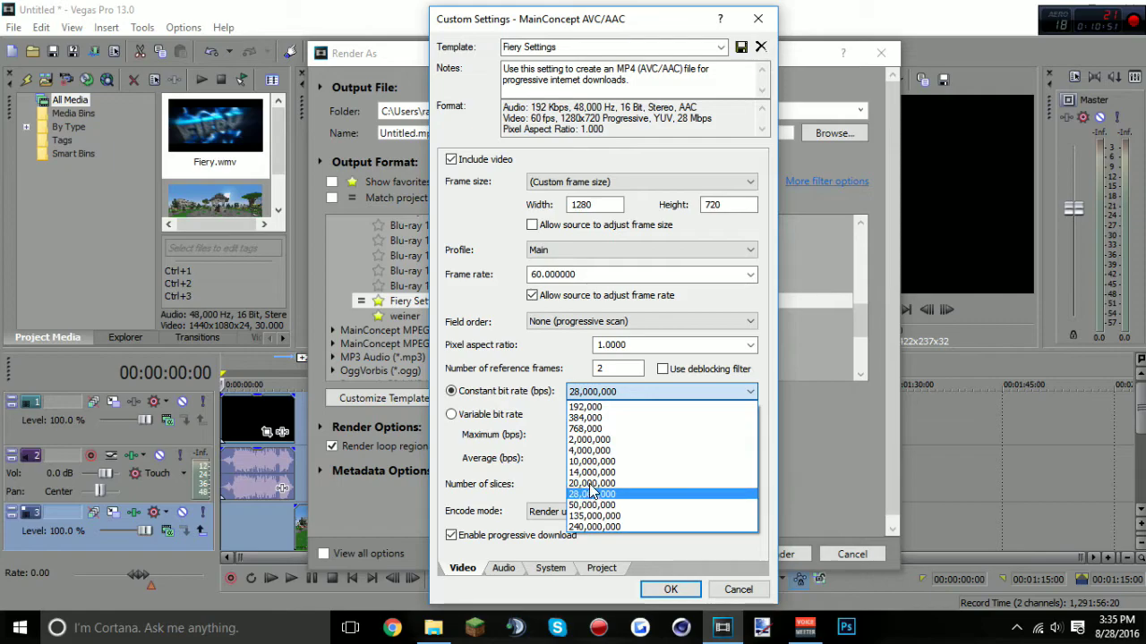
pyautogui.click(582, 483)
pyautogui.click(581, 391)
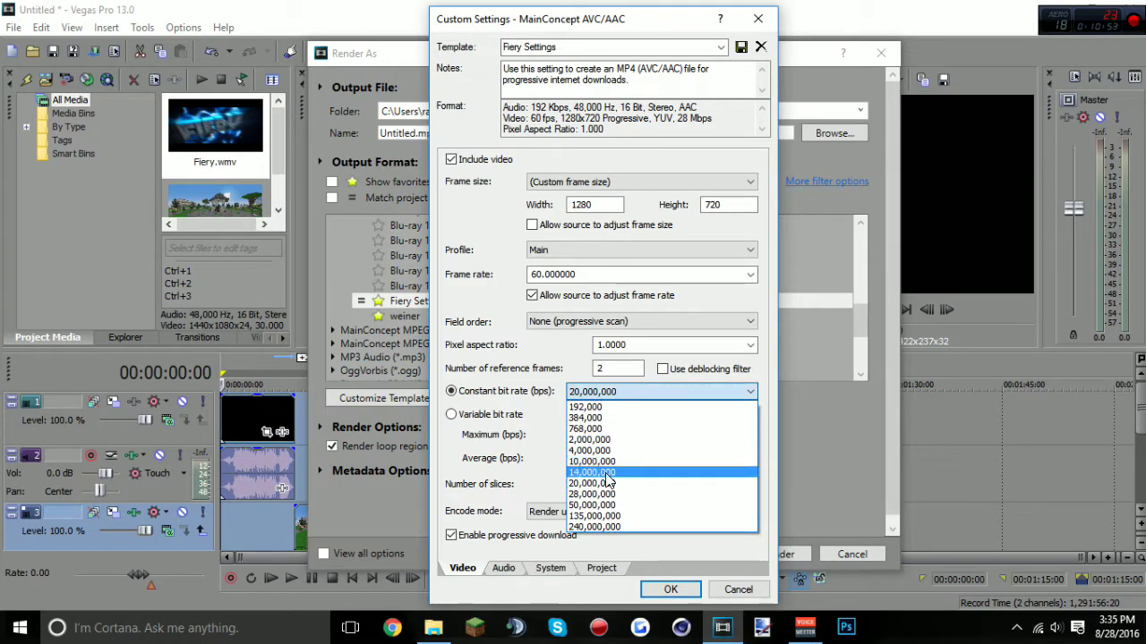
pyautogui.click(608, 472)
pyautogui.click(609, 394)
pyautogui.click(609, 394)
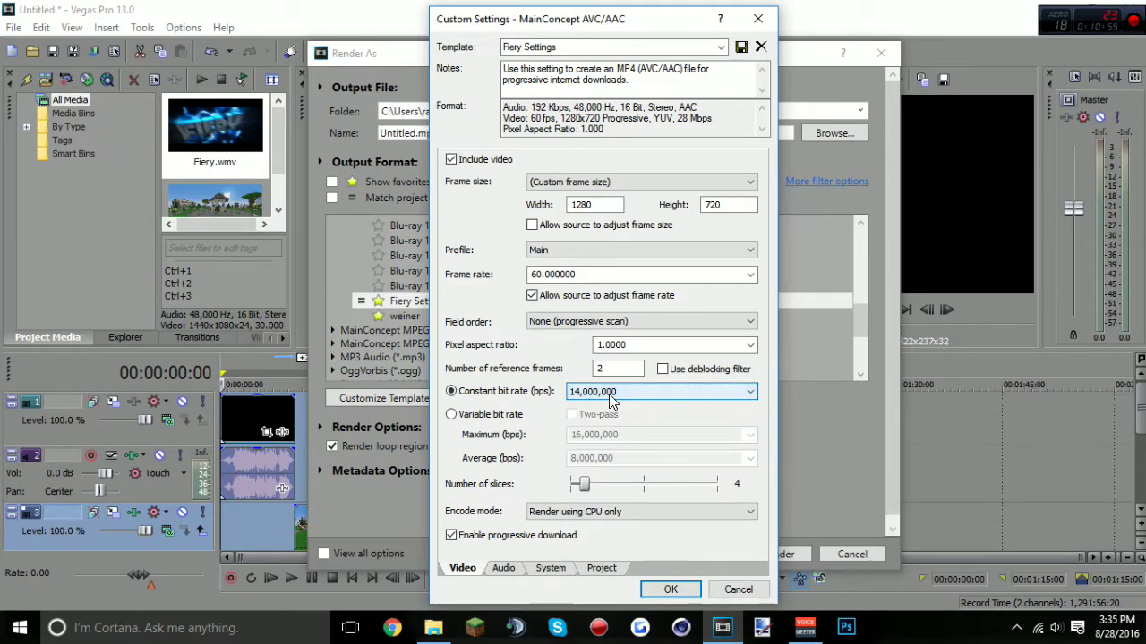
# - Set the constant bit rate to 20,000,000 bps
pyautogui.click(609, 396)
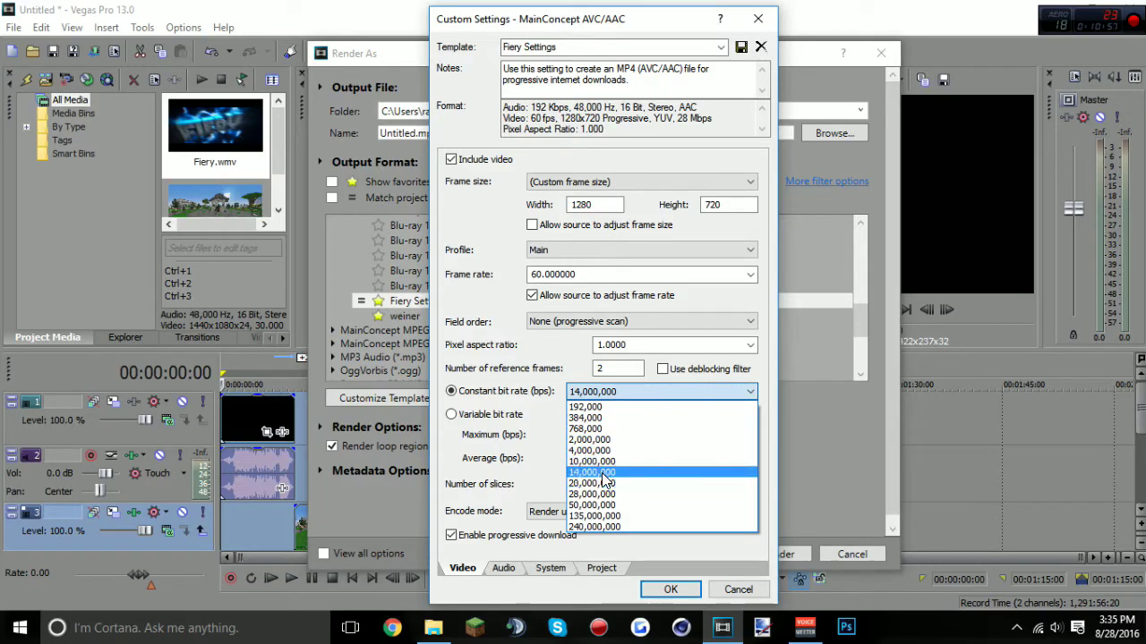
pyautogui.click(602, 472)
pyautogui.click(627, 392)
pyautogui.click(617, 484)
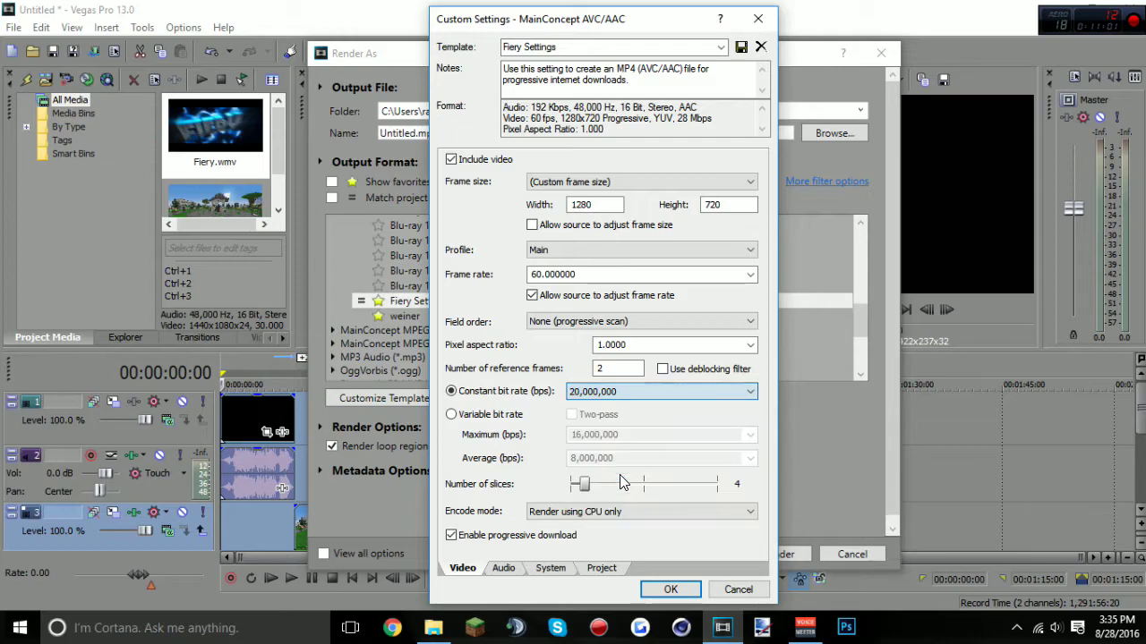
# - Set the constant bit rate to 28,000,000 bps
pyautogui.click(630, 397)
pyautogui.click(614, 494)
pyautogui.click(589, 392)
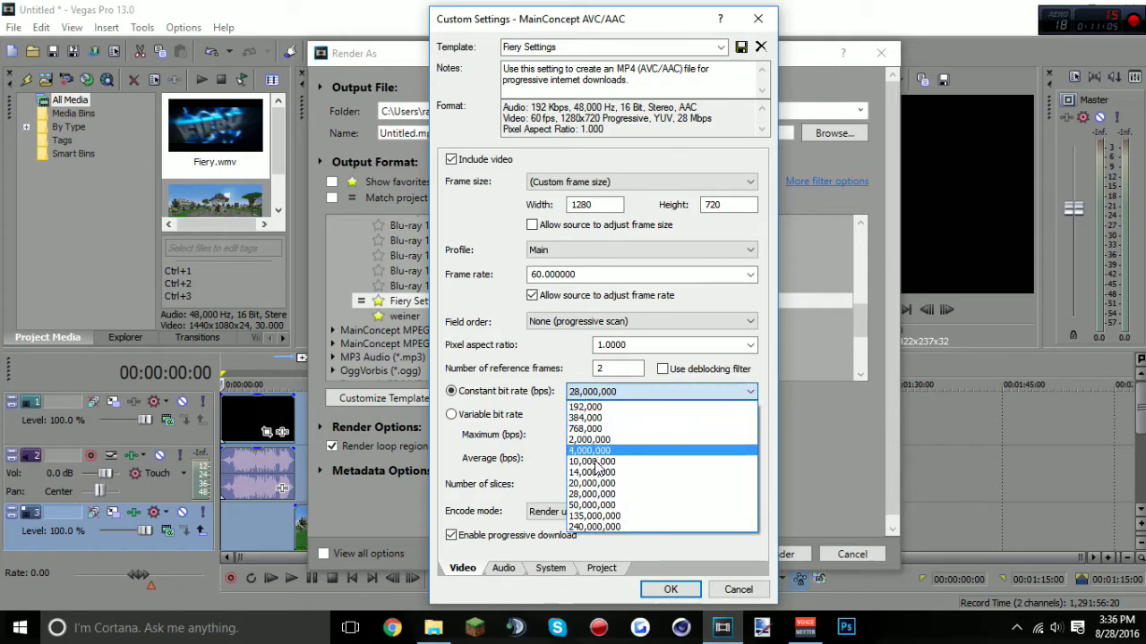
pyautogui.click(587, 498)
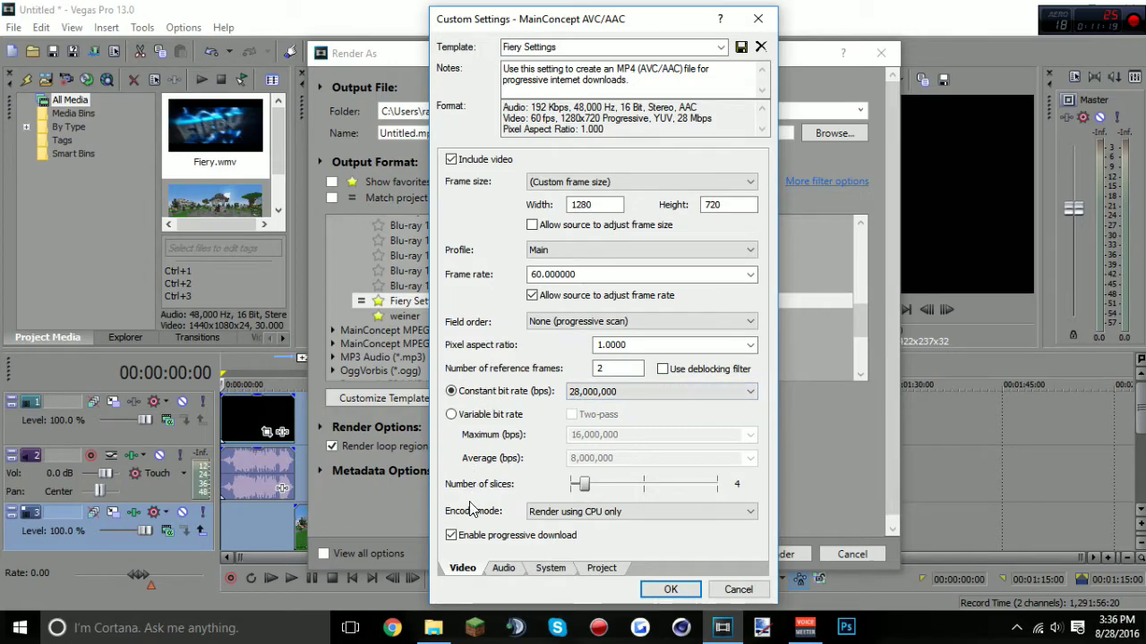
# - Review the available encode modes, keeping Render using CPU only, and check the progressive download option
pyautogui.click(560, 515)
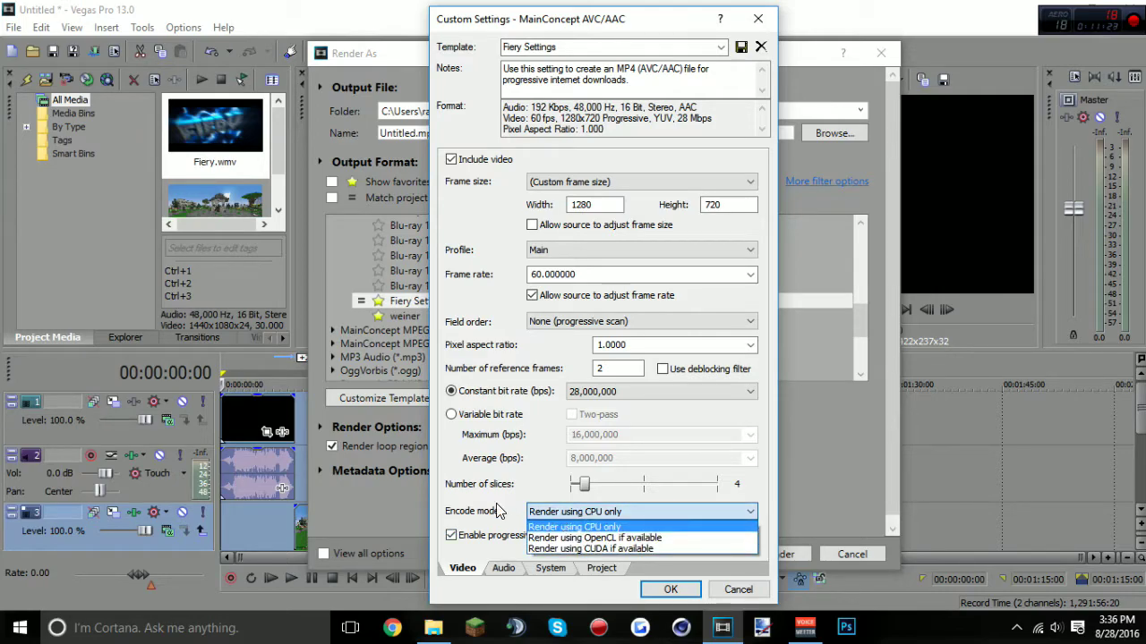
pyautogui.click(544, 514)
pyautogui.click(554, 511)
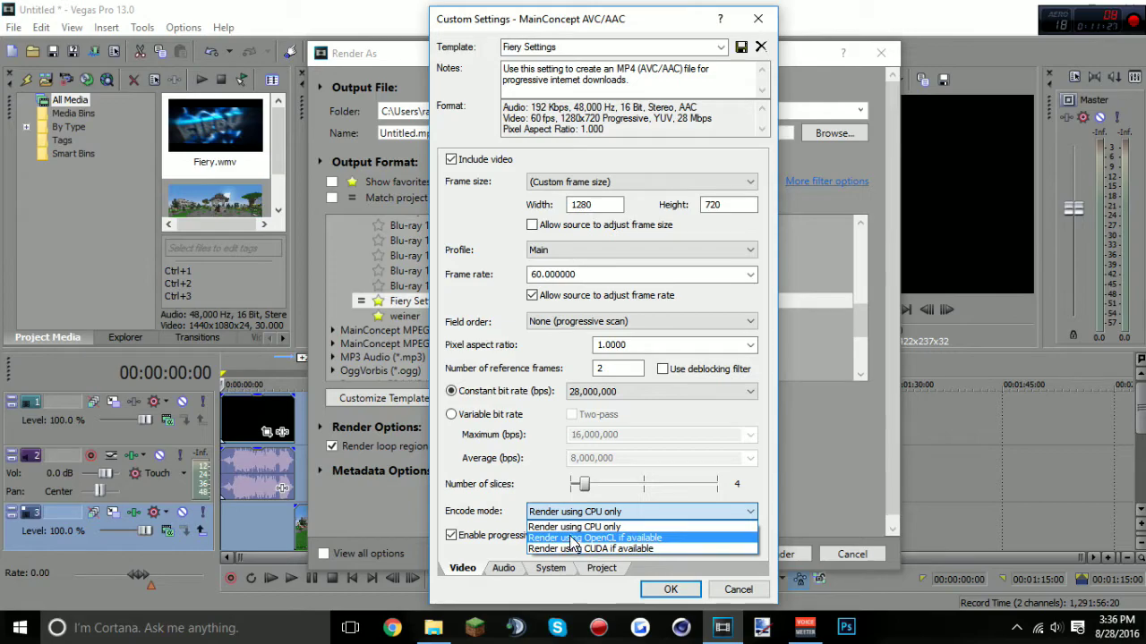
pyautogui.click(492, 513)
pyautogui.click(533, 511)
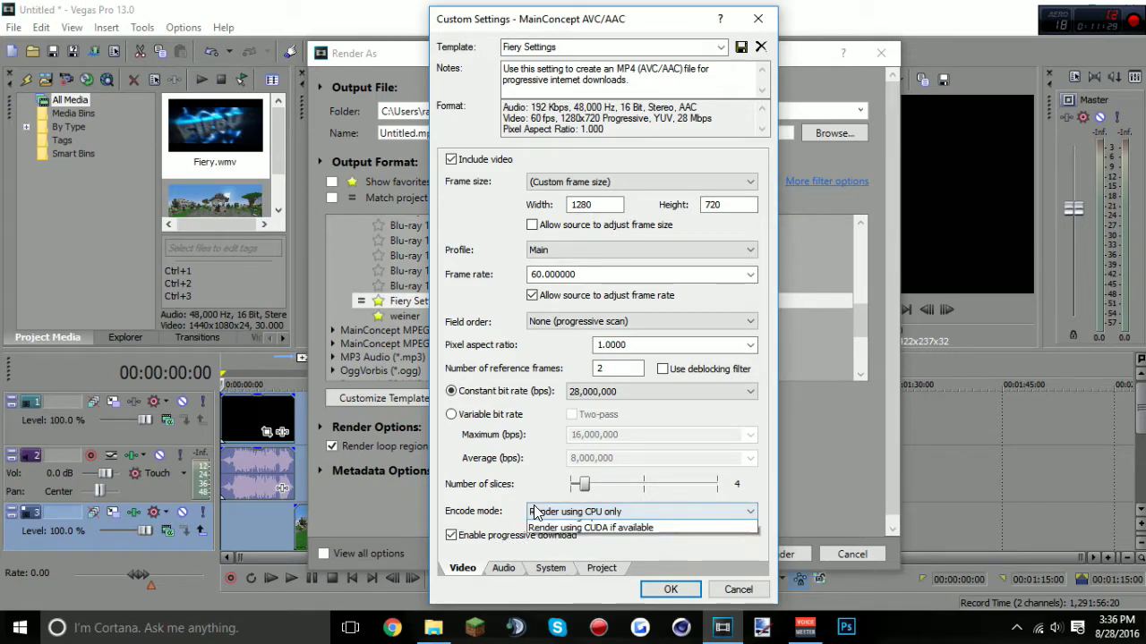
pyautogui.click(507, 529)
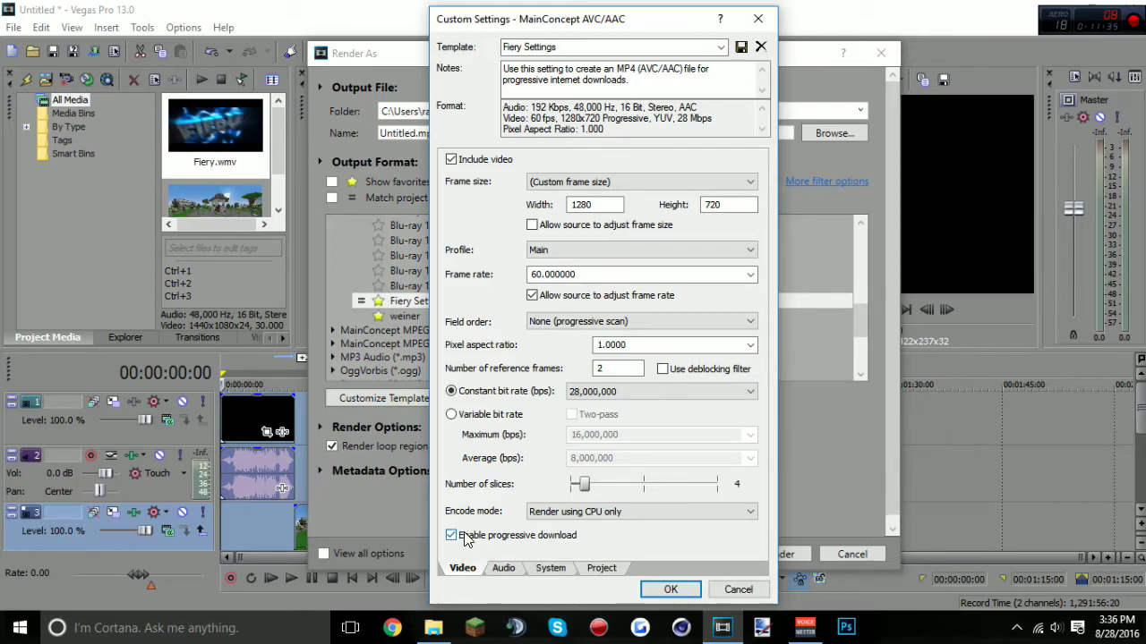
# - Review the template's audio, system and project settings, keeping the video rendering quality at Best
pyautogui.click(504, 570)
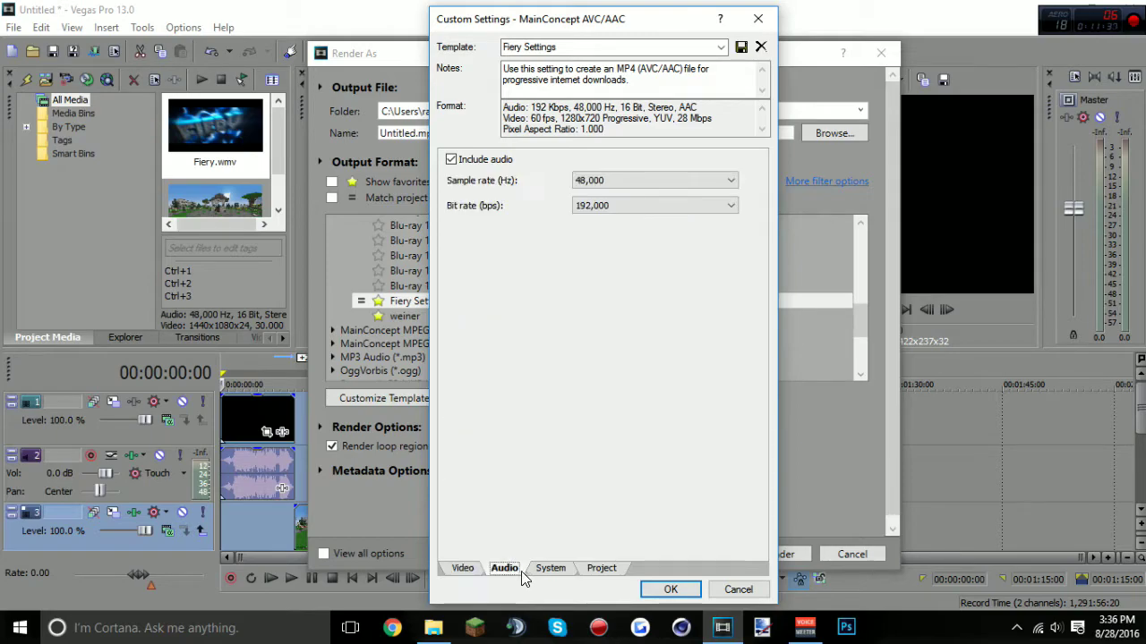
pyautogui.click(553, 569)
pyautogui.click(596, 570)
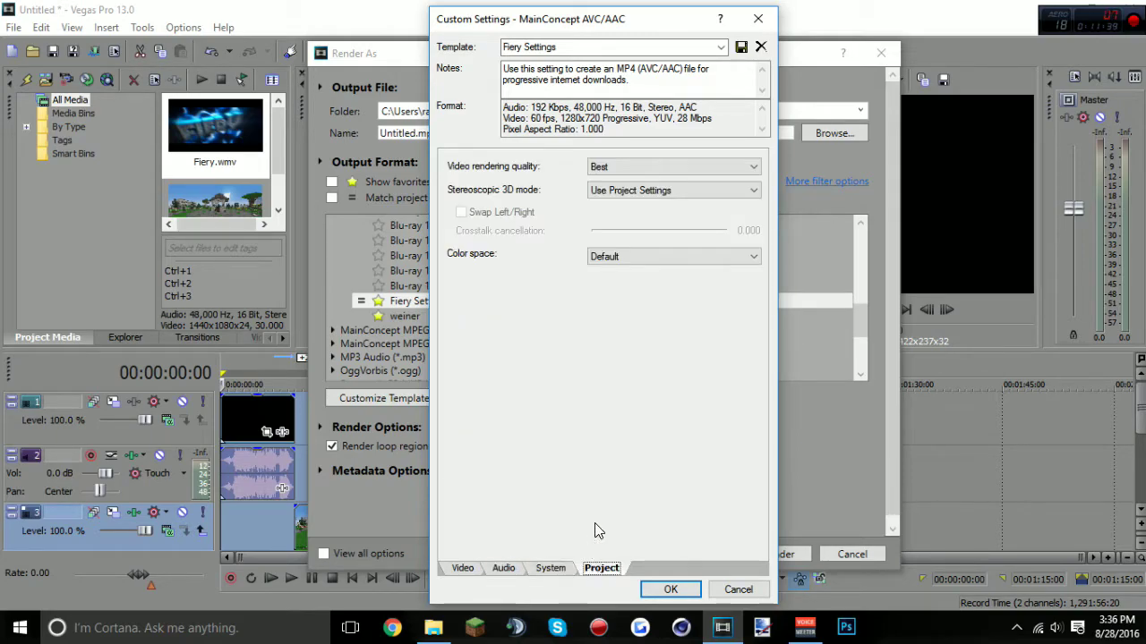
pyautogui.click(609, 168)
pyautogui.click(512, 179)
pyautogui.click(615, 169)
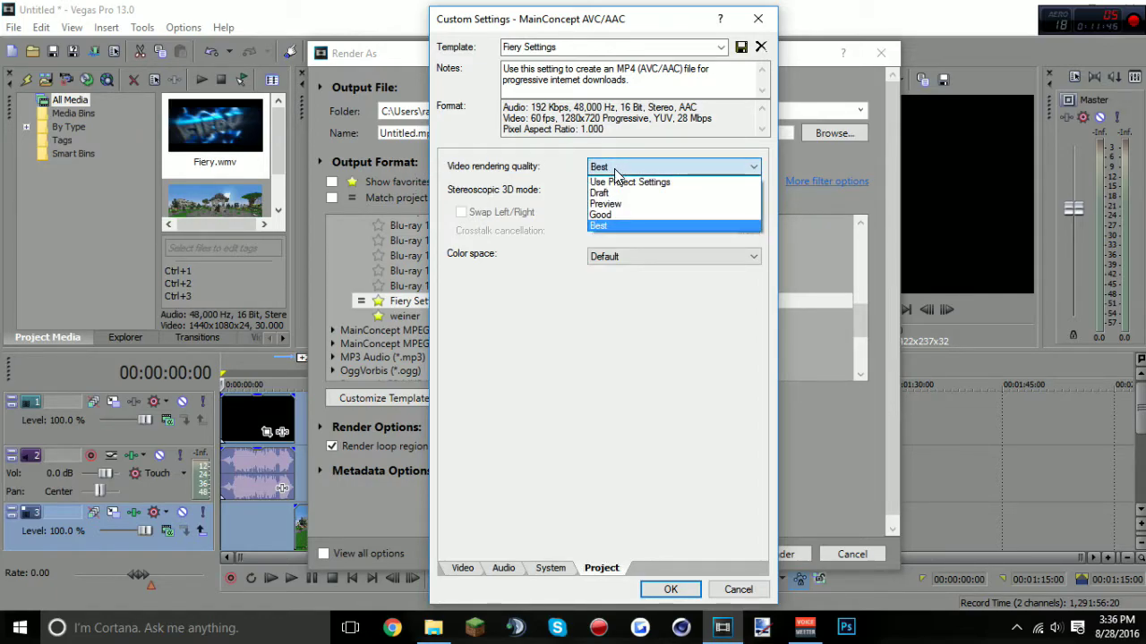
pyautogui.click(599, 226)
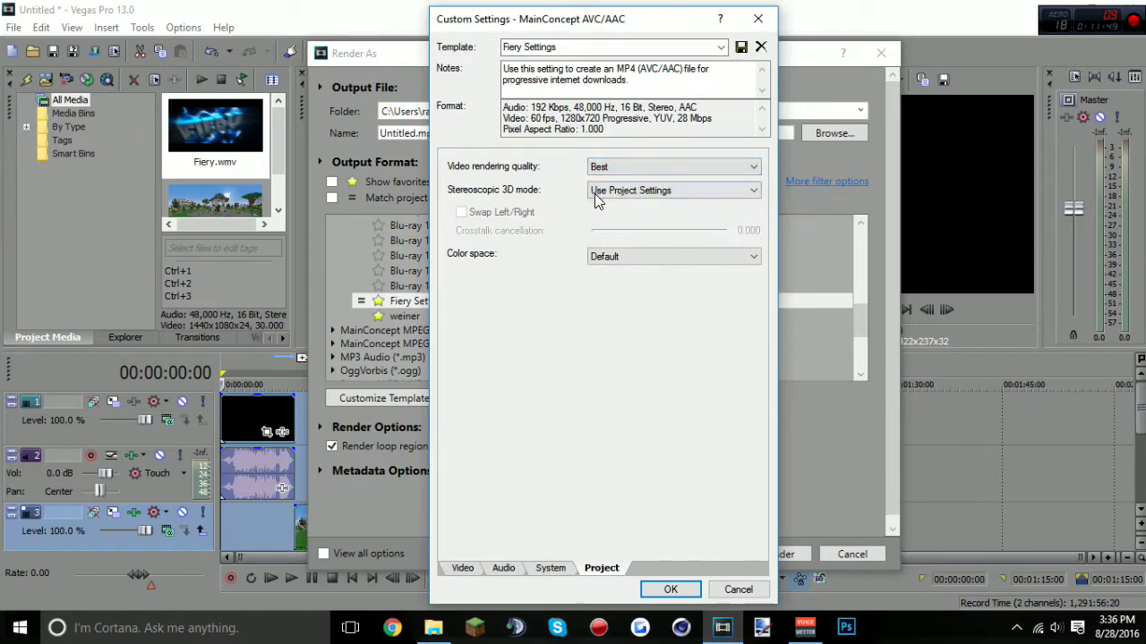
# - Review the stereoscopic 3D mode and color space options, keeping Use Project Settings and Default
pyautogui.click(639, 190)
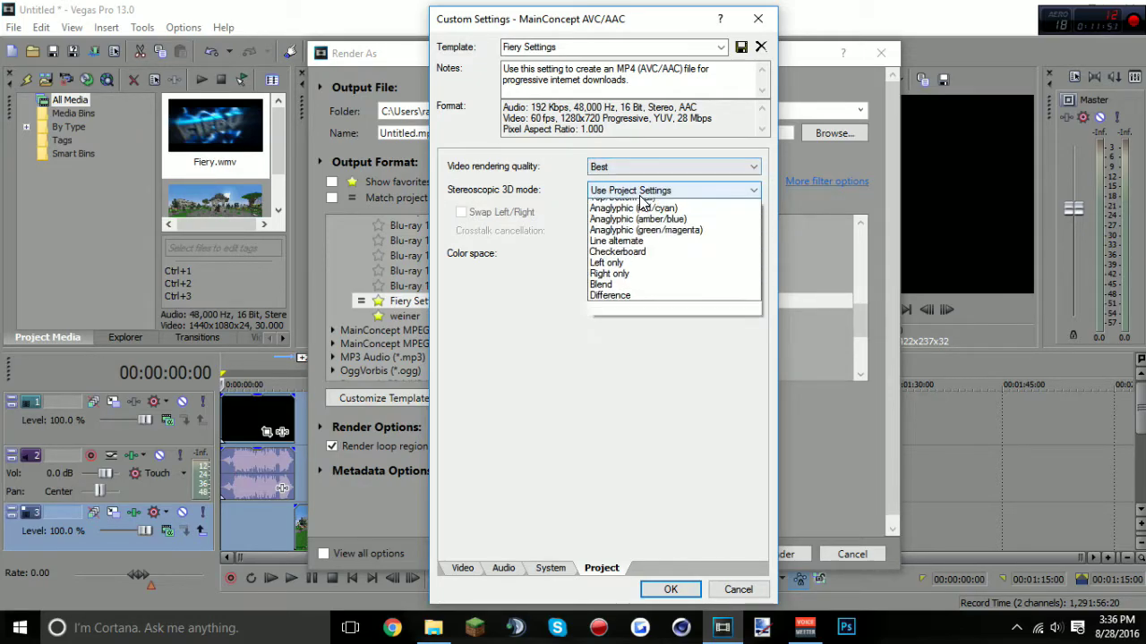
pyautogui.click(639, 195)
pyautogui.click(630, 191)
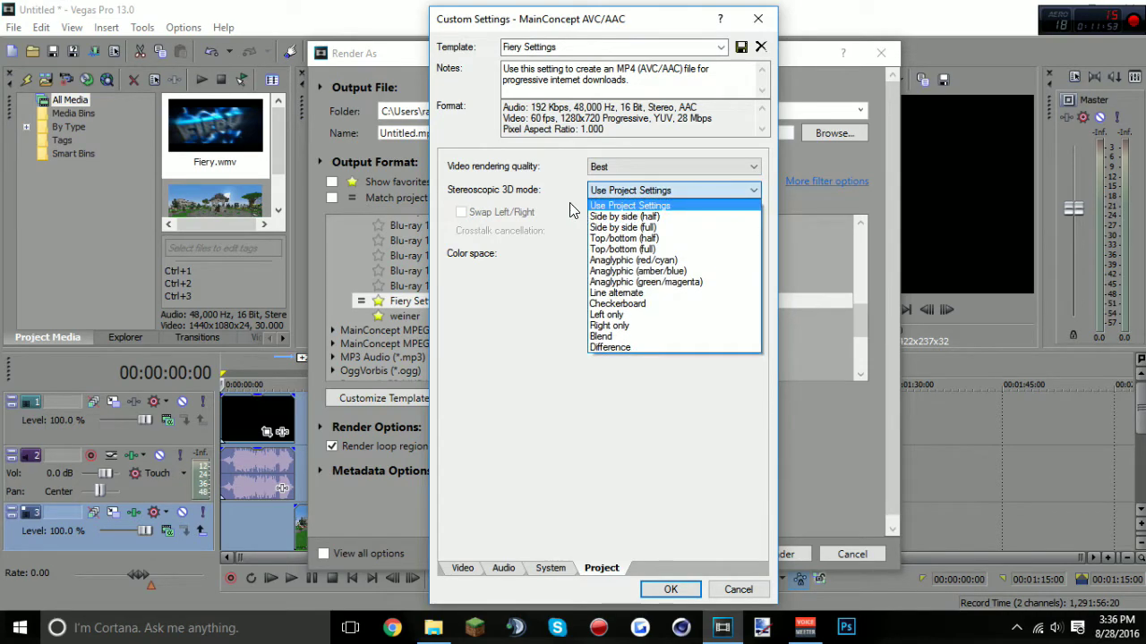
pyautogui.click(557, 175)
pyautogui.click(591, 257)
pyautogui.click(597, 259)
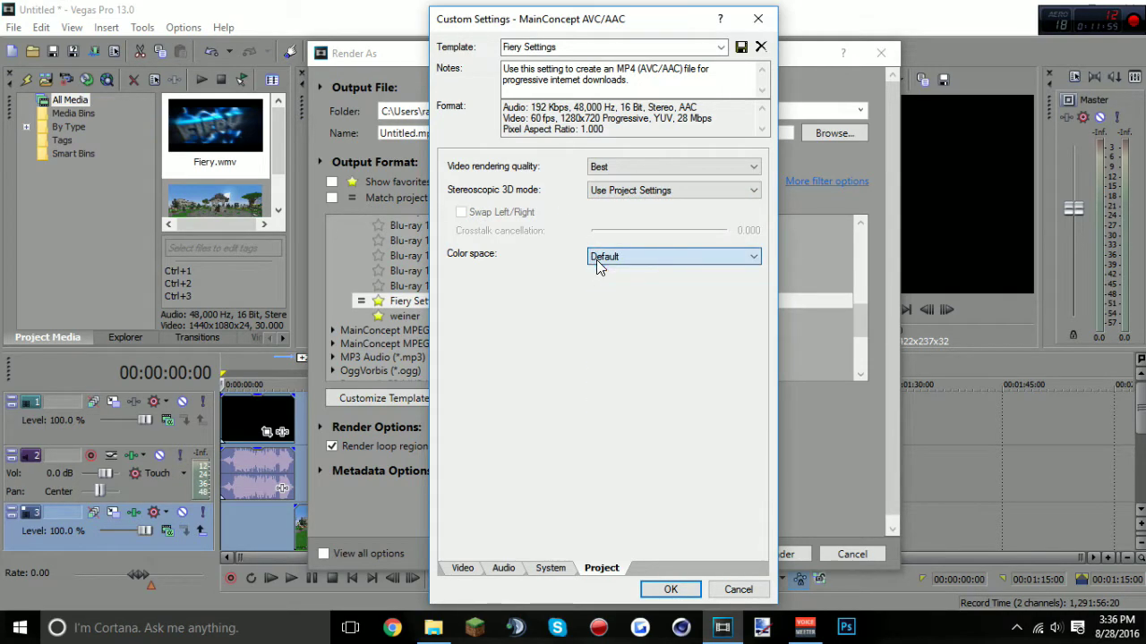
# - Try to save the render settings as a template under a new custom name, and close the custom settings
pyautogui.hotkey('shift', 'Tab')
pyautogui.hotkey('shift', 'Tab')
pyautogui.hotkey('shift', 'Tab')
pyautogui.hotkey('shift', 'Tab')
pyautogui.hotkey('shift', 'Tab')
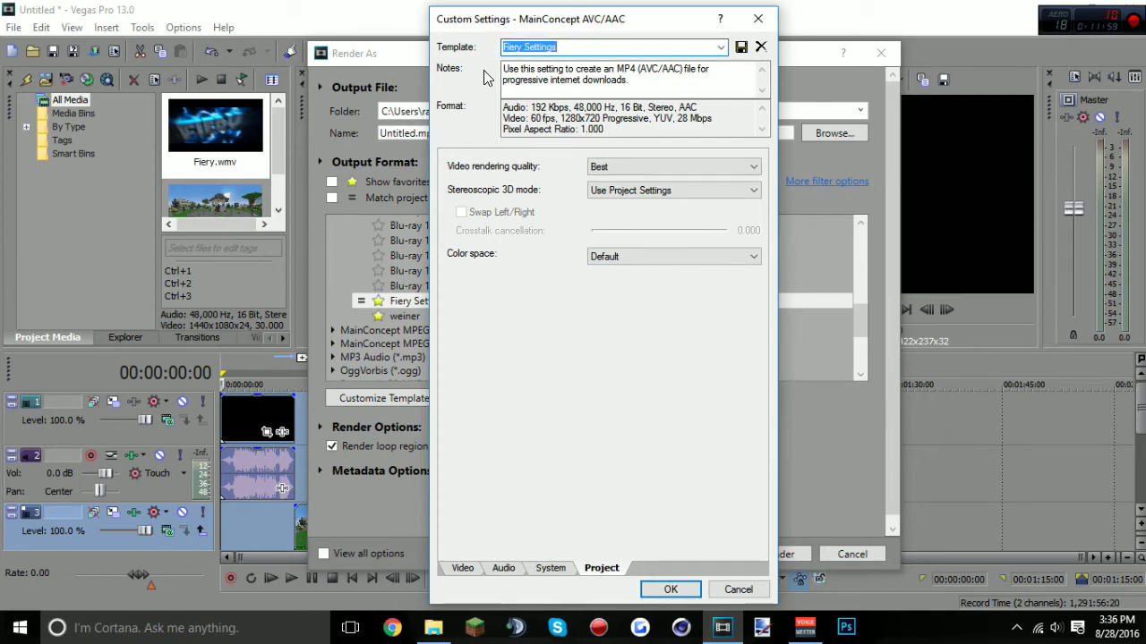
pyautogui.write('Fie')
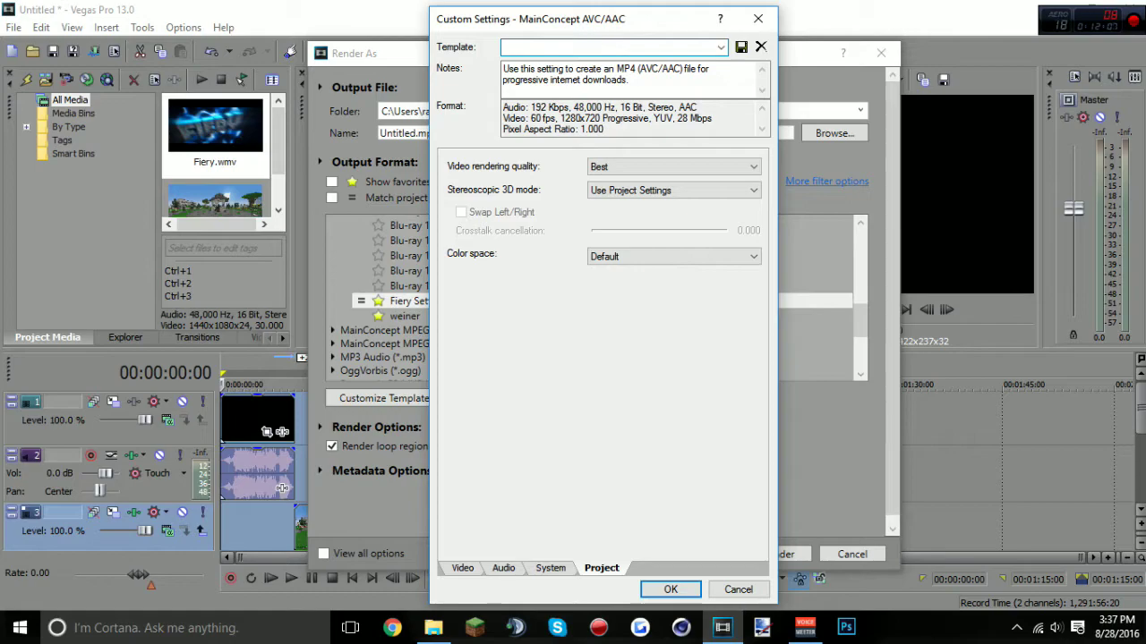
pyautogui.write('S')
pyautogui.click(742, 48)
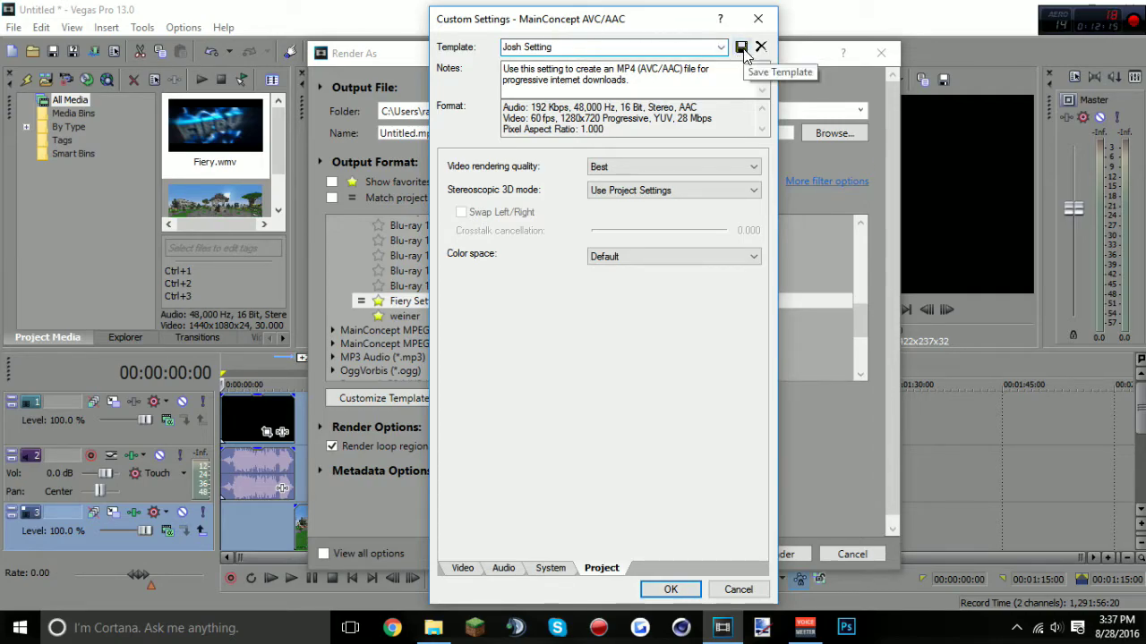
pyautogui.click(464, 569)
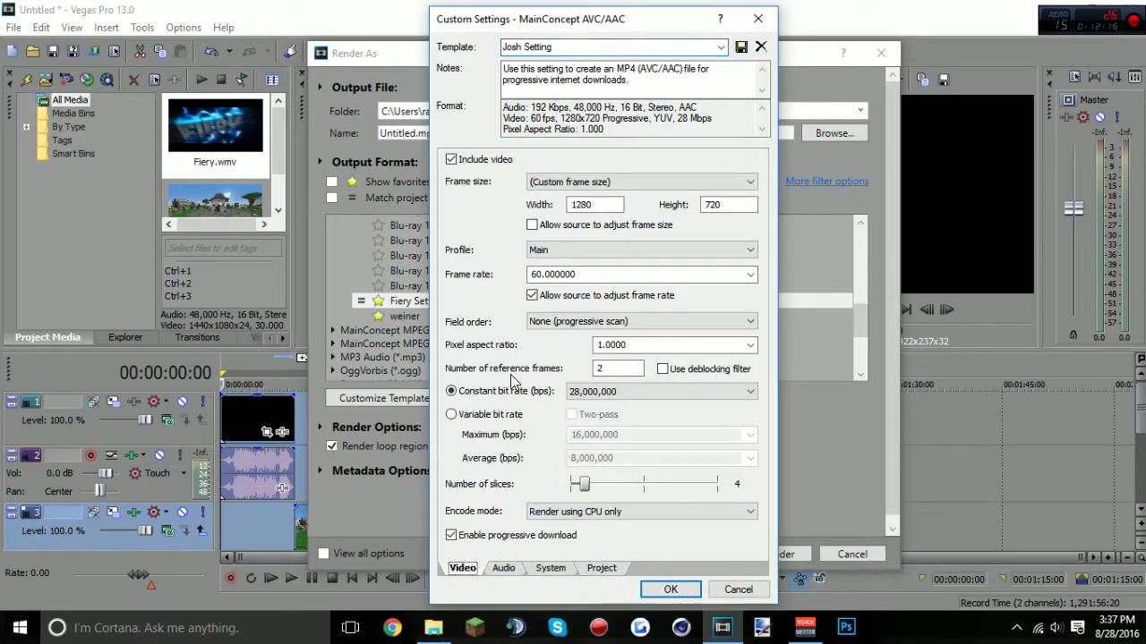
pyautogui.click(742, 50)
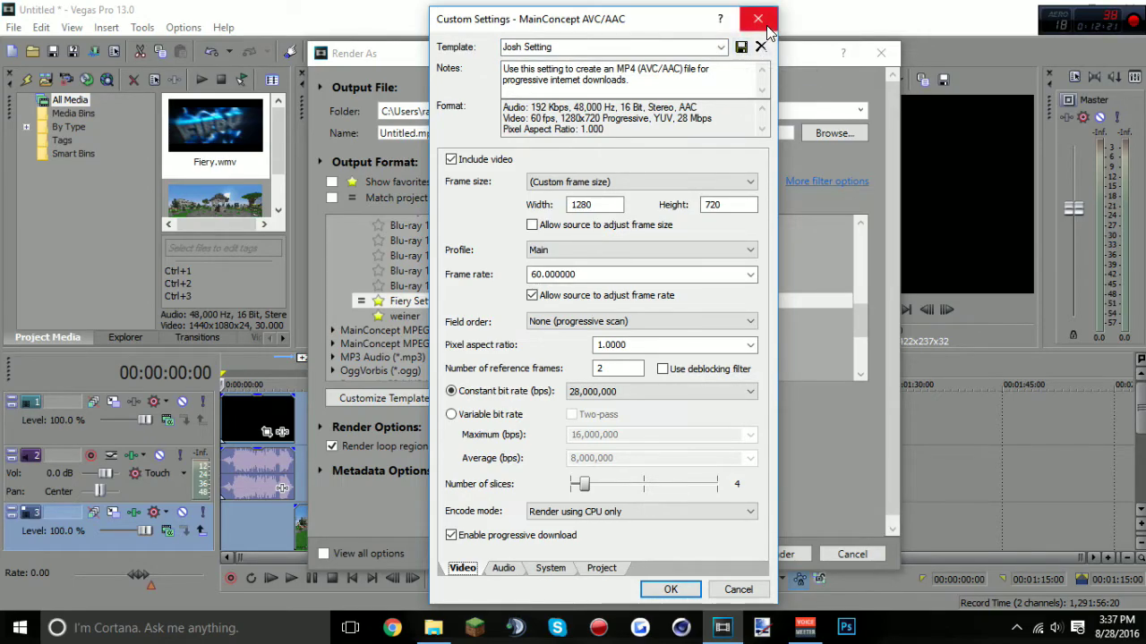
pyautogui.click(758, 20)
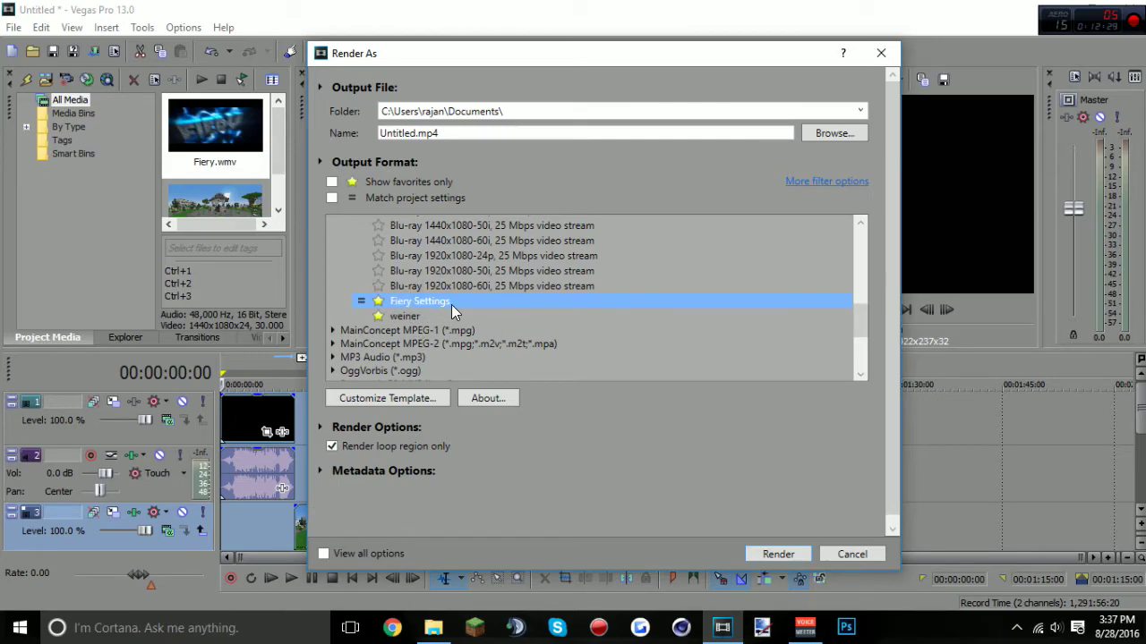
# - Keep Fiery Settings marked as a favorite, filter the render templates to favorites only, and close the render dialog
pyautogui.moveTo(861, 317)
pyautogui.mouseDown()
pyautogui.moveTo(863, 299)
pyautogui.moveTo(857, 324)
pyautogui.moveTo(861, 313)
pyautogui.mouseUp()
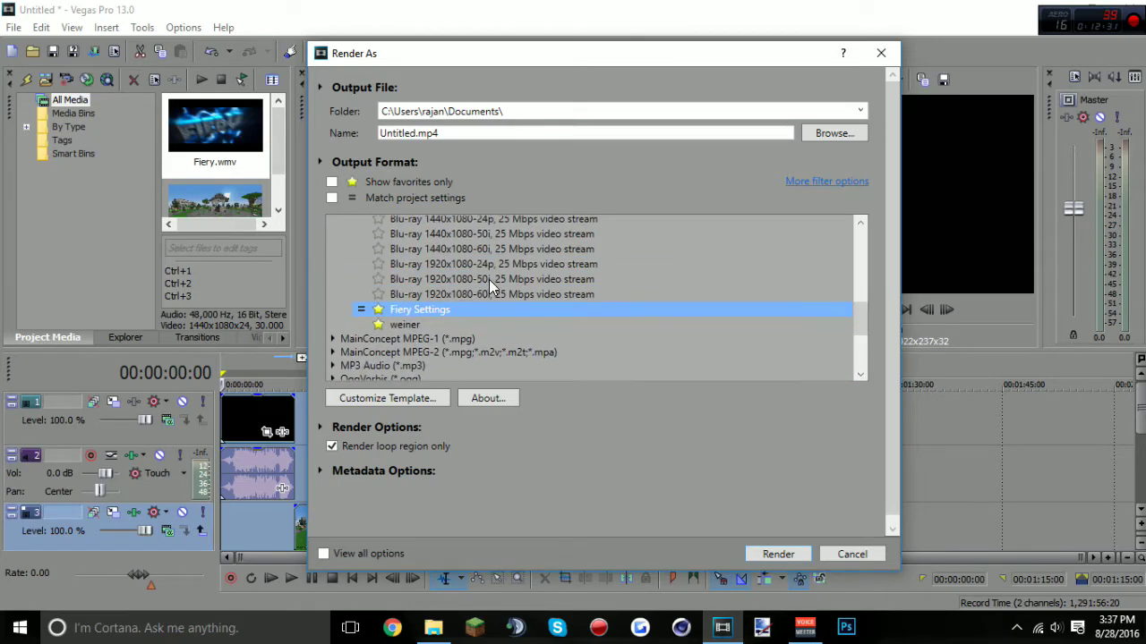
pyautogui.click(377, 310)
pyautogui.click(378, 310)
pyautogui.click(332, 183)
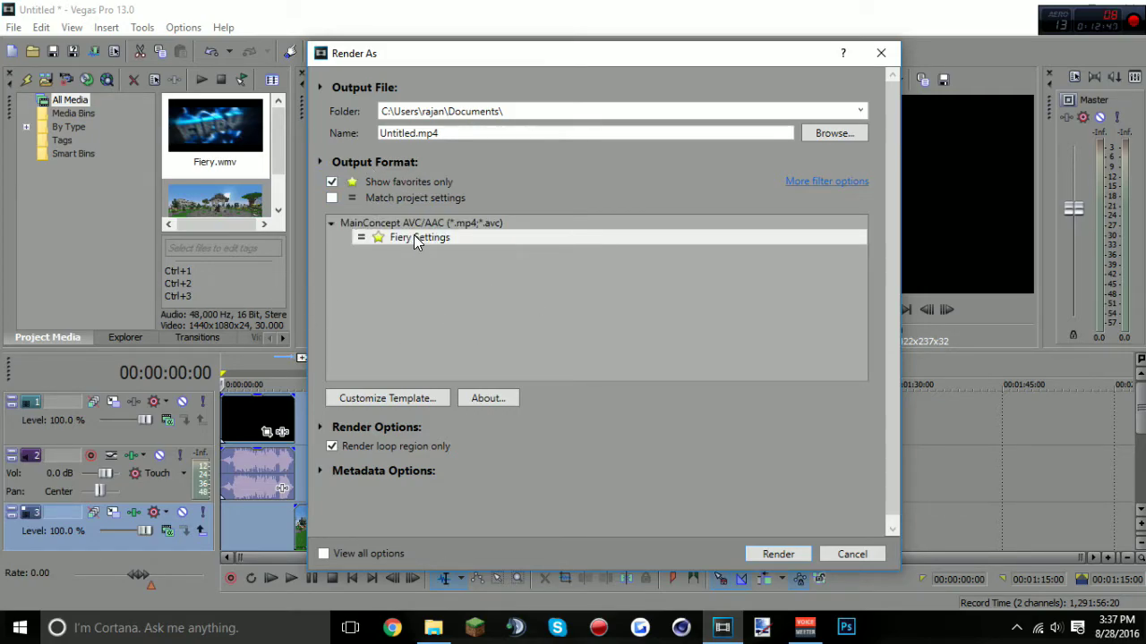
pyautogui.click(882, 53)
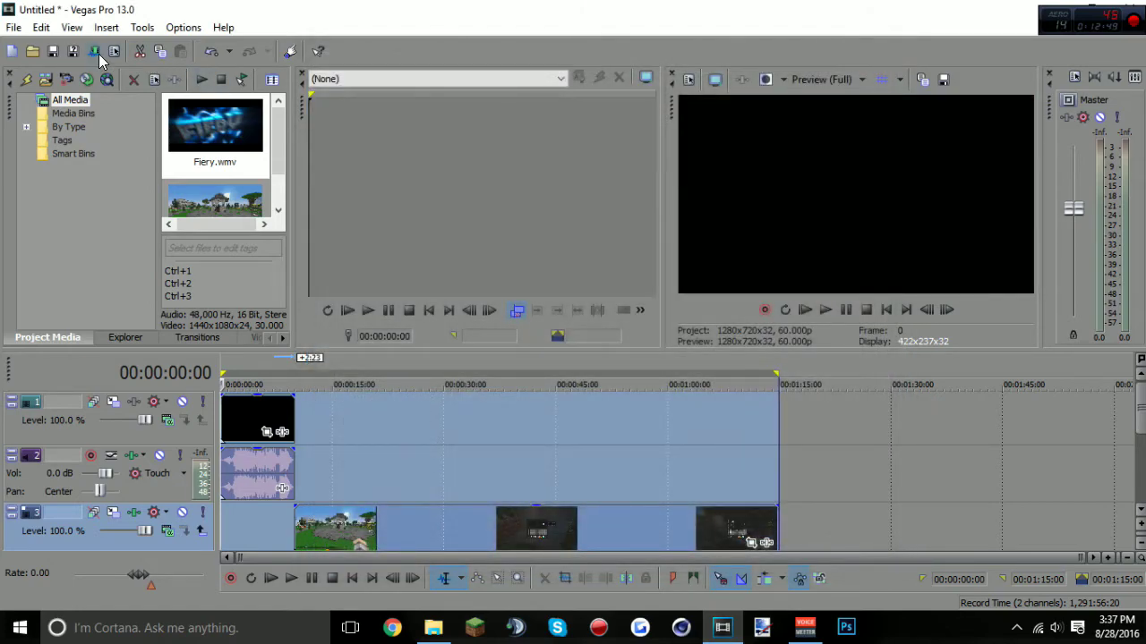
# - Reopen the render dialog, show favorite templates only, and select Fiery Settings
pyautogui.click(93, 51)
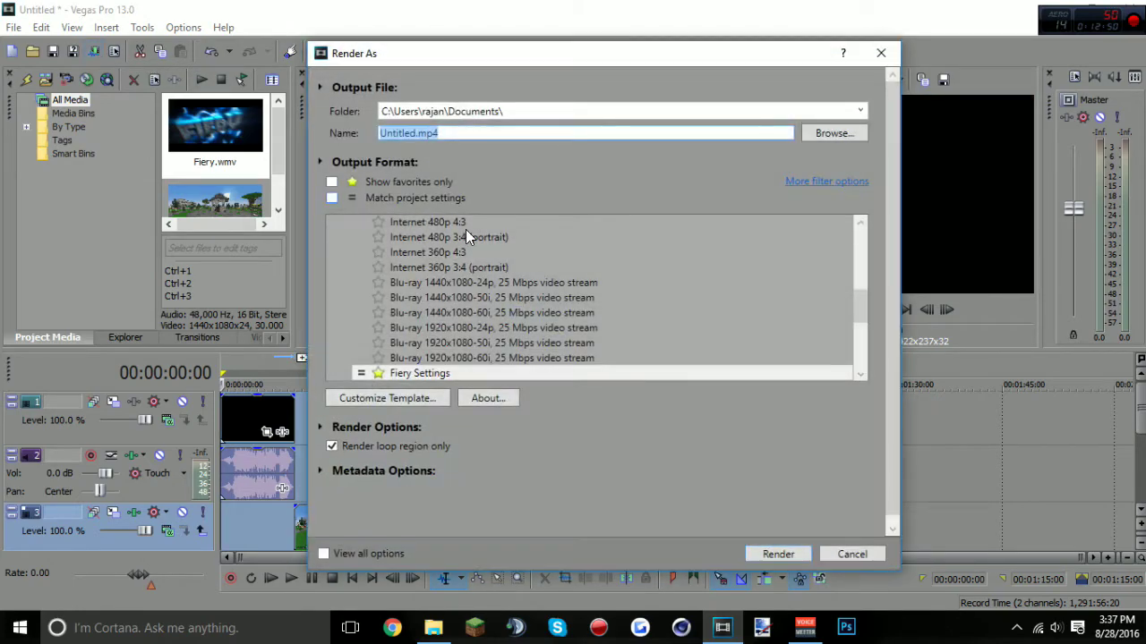
pyautogui.click(331, 182)
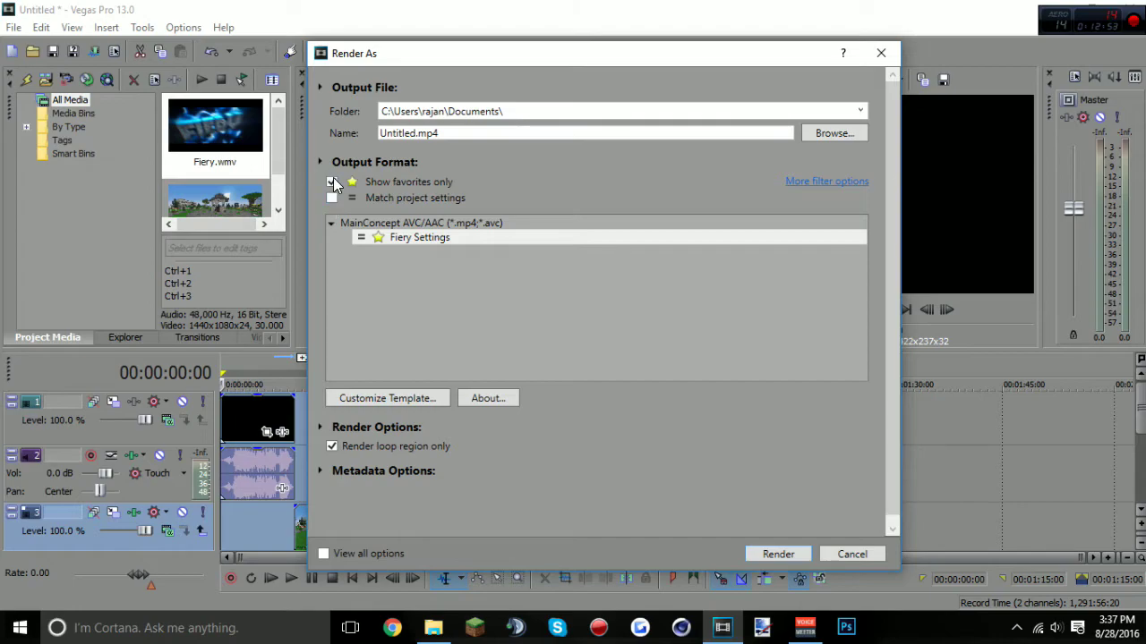
pyautogui.click(428, 237)
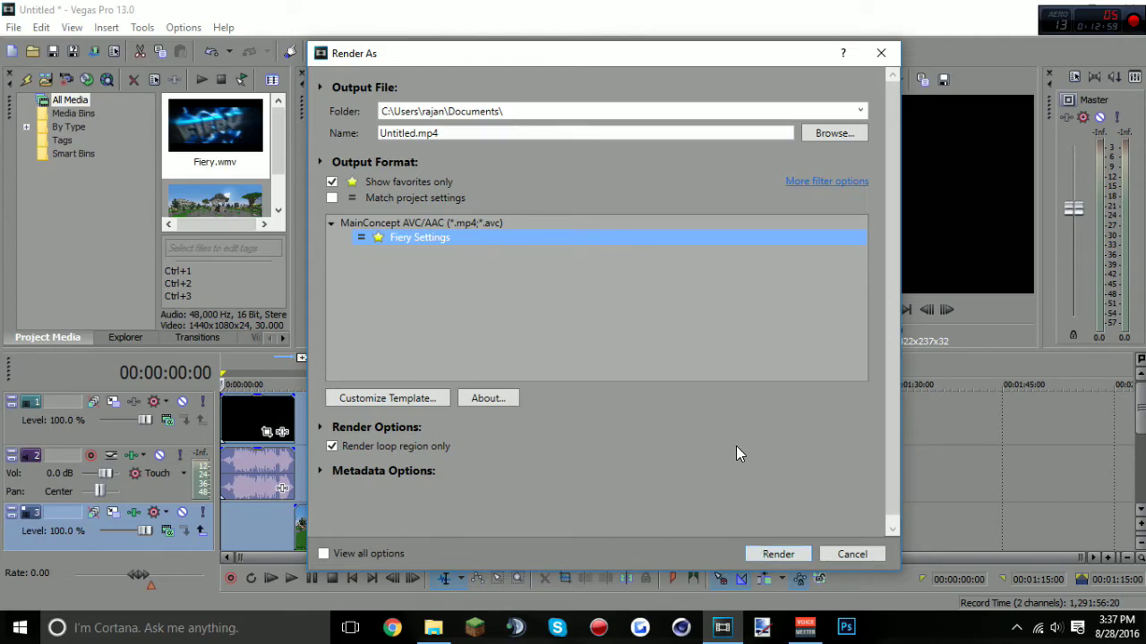
# - Cancel the render setup and close Vegas Pro, discarding the unsaved project
pyautogui.click(851, 554)
pyautogui.hotkey('alt', 'F4')
pyautogui.click(587, 270)
# - Look through the Documents folder in File Explorer, and close the window
pyautogui.click(434, 627)
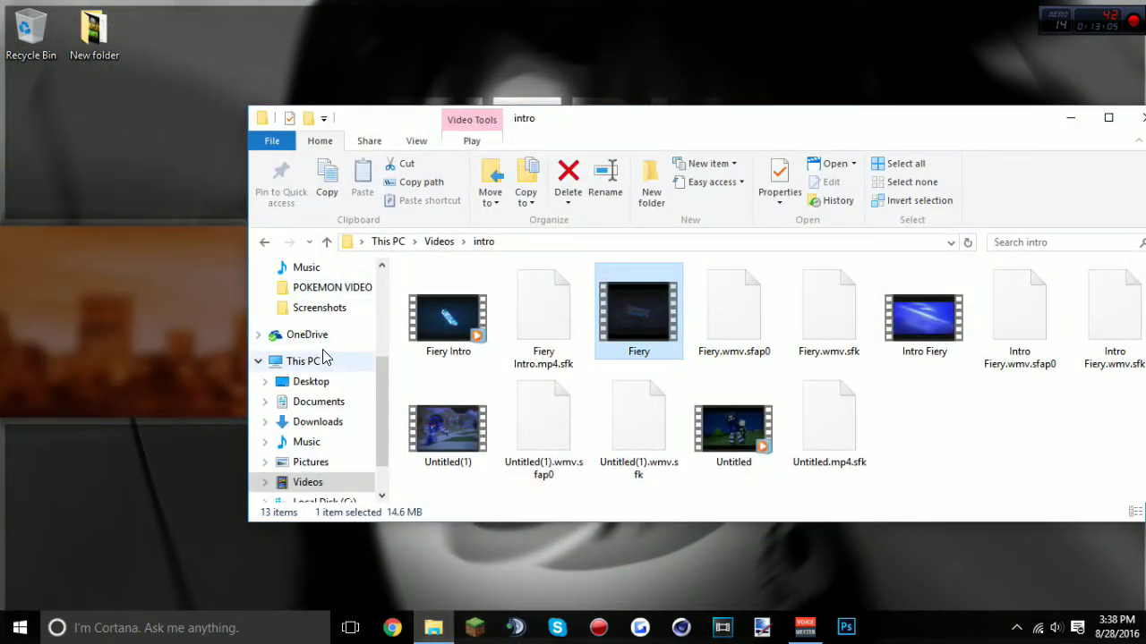
pyautogui.click(315, 421)
pyautogui.click(315, 402)
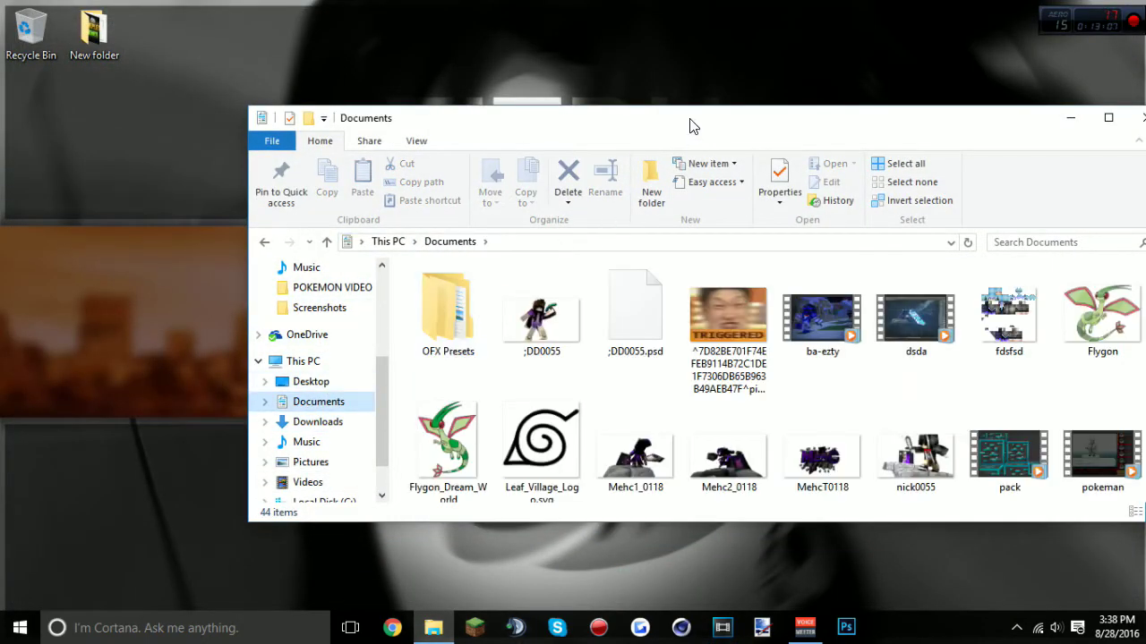
pyautogui.moveTo(690, 123); pyautogui.dragTo(550, 42)
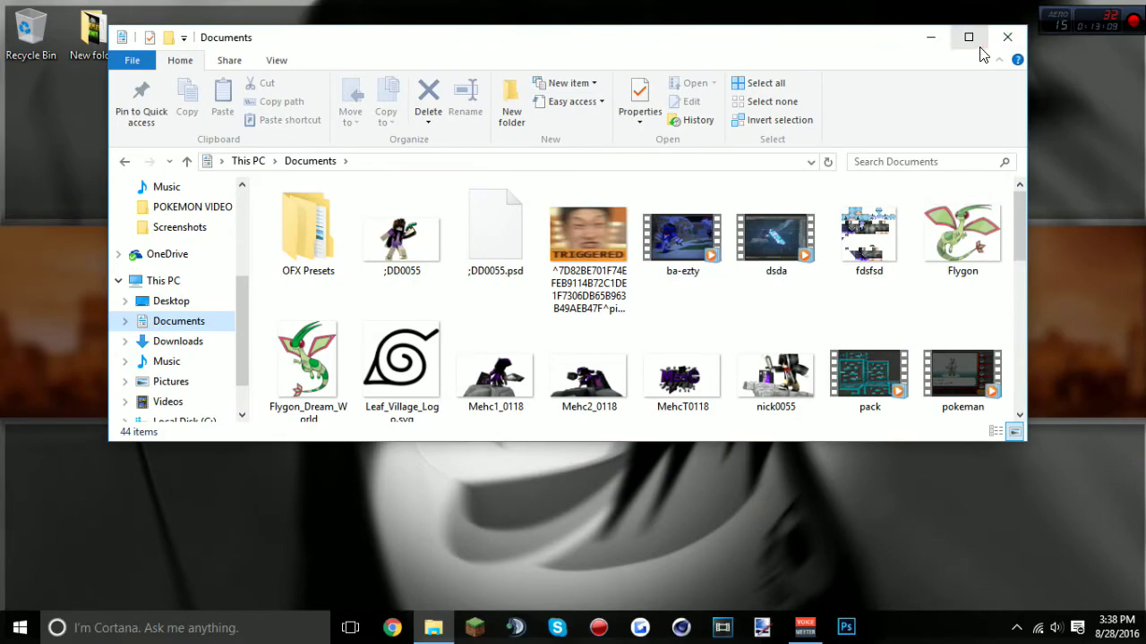
pyautogui.click(1007, 37)
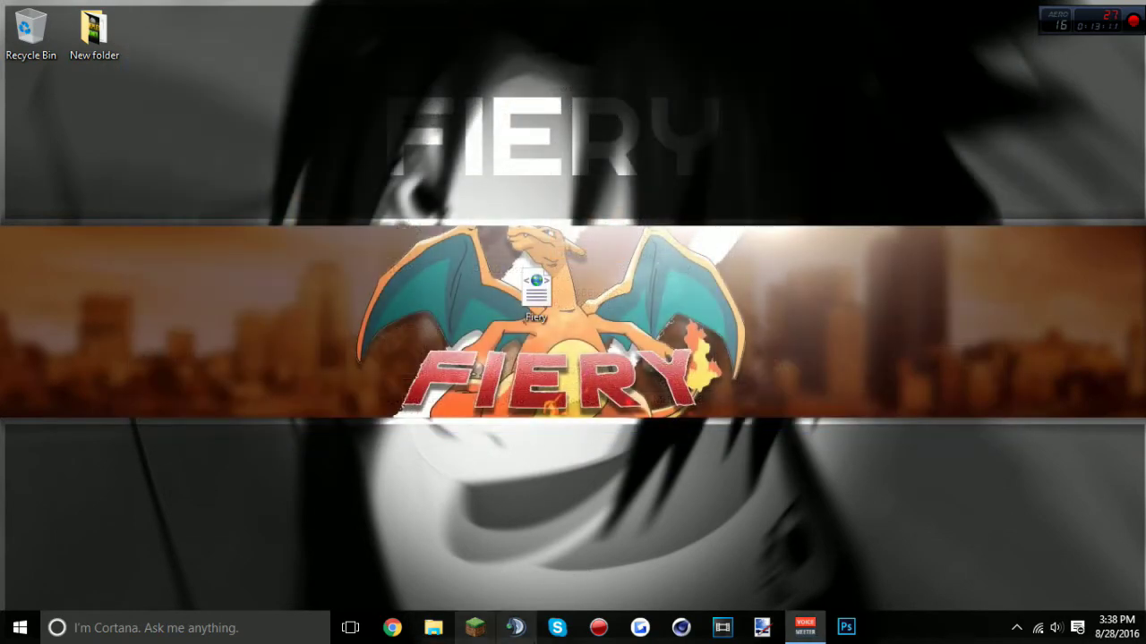
pyautogui.click(723, 627)
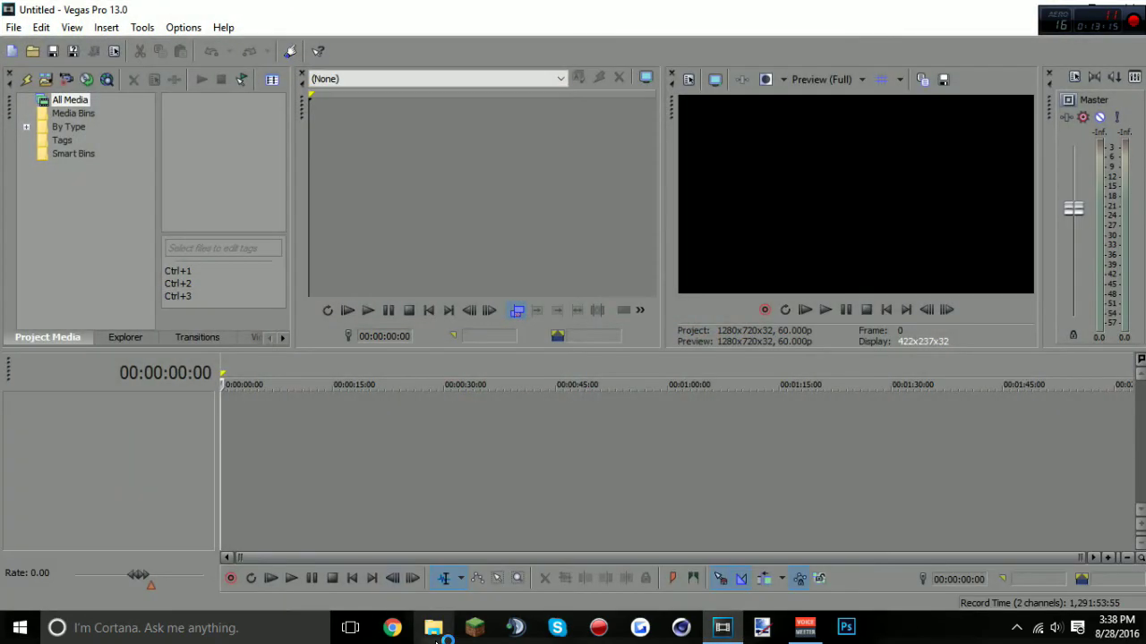
pyautogui.click(434, 627)
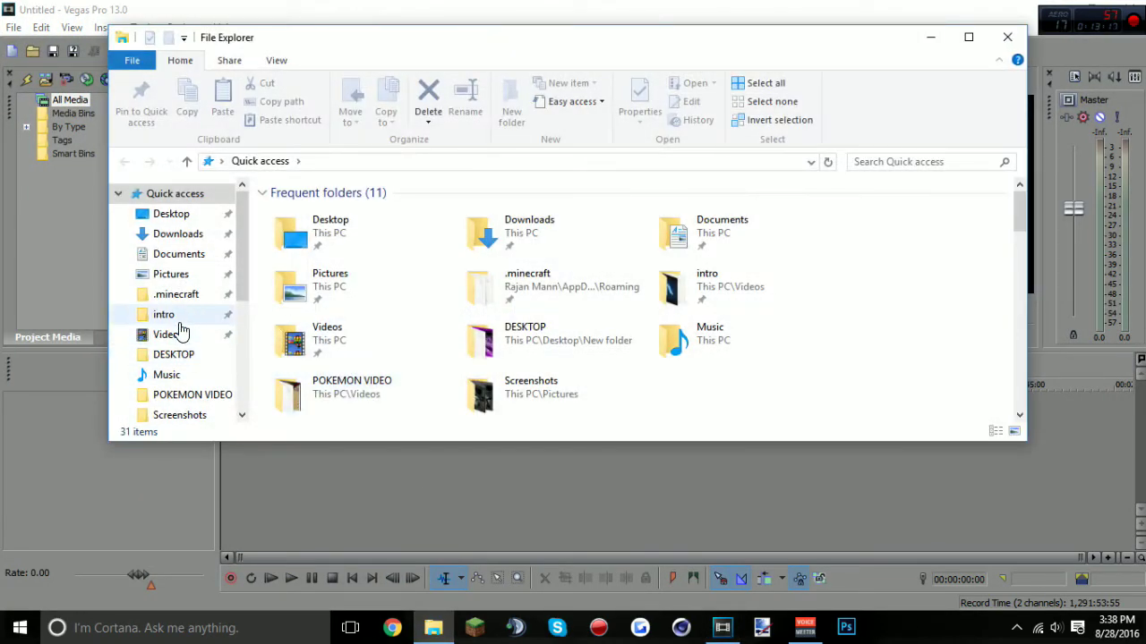
pyautogui.click(169, 334)
pyautogui.moveTo(962, 237); pyautogui.dragTo(409, 519)
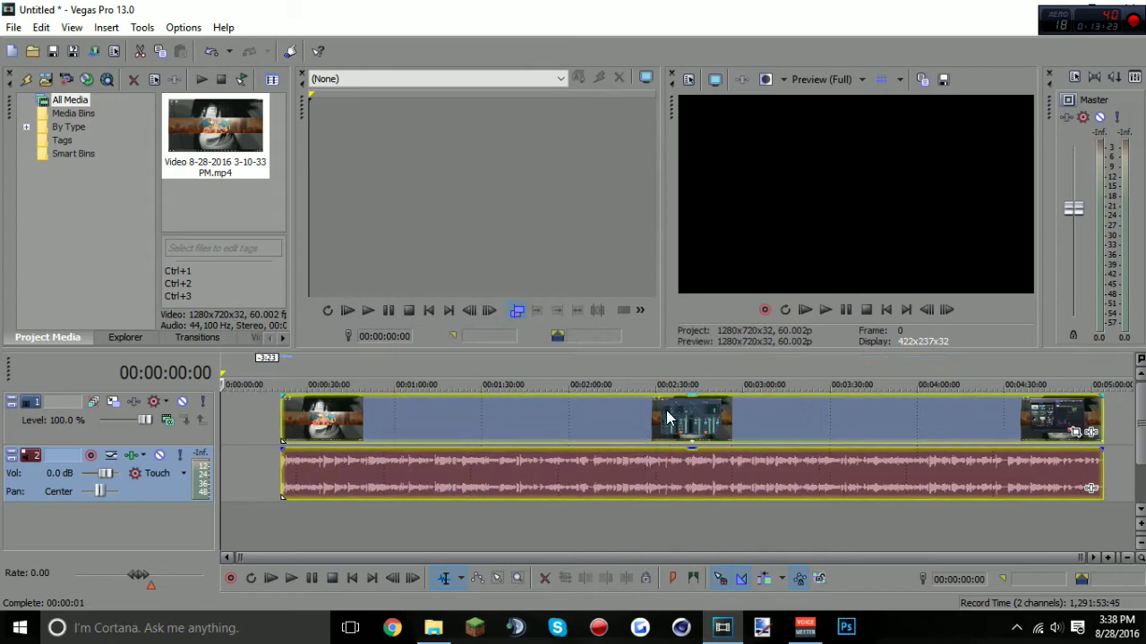
pyautogui.moveTo(716, 415); pyautogui.dragTo(646, 417)
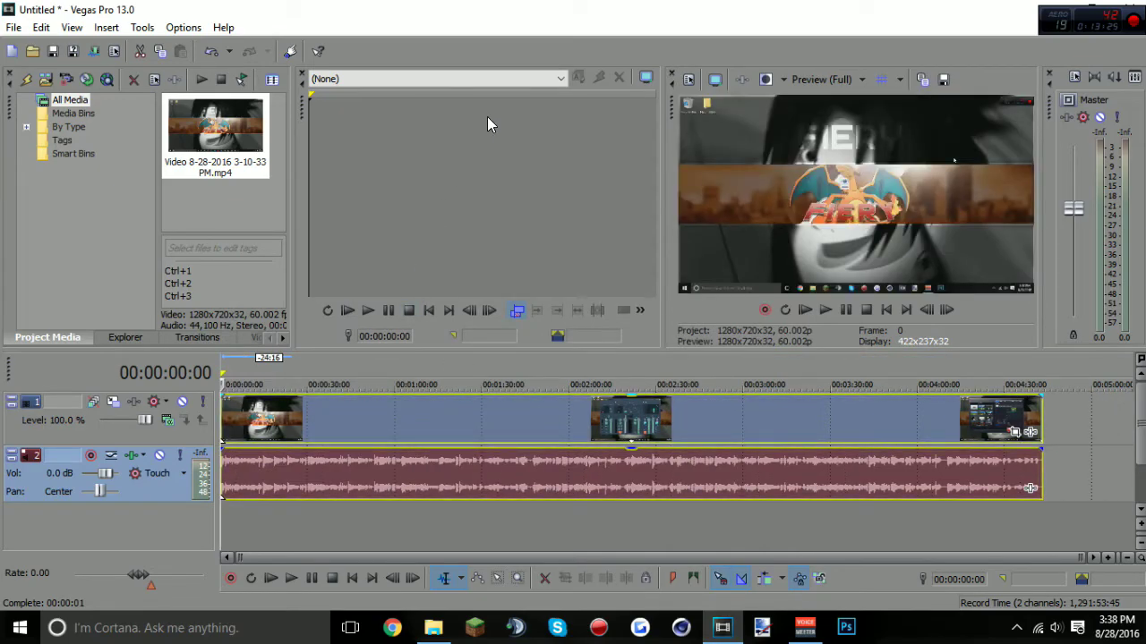
# - Open the render setup for the project and check the output folder, including the list of recent folders
pyautogui.click(93, 51)
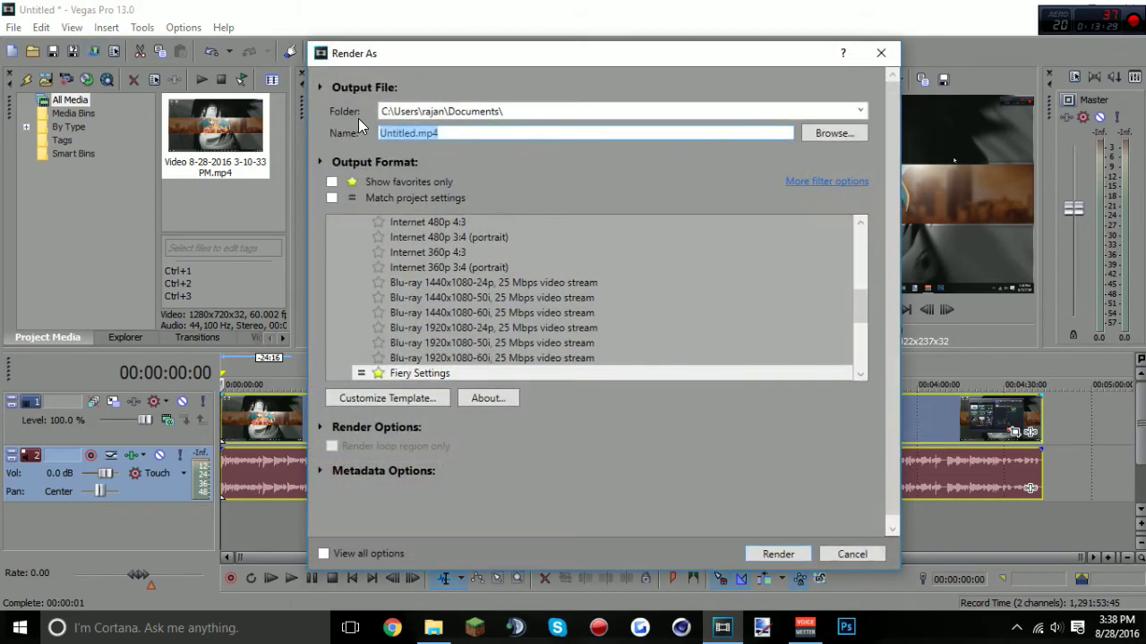
pyautogui.click(541, 107)
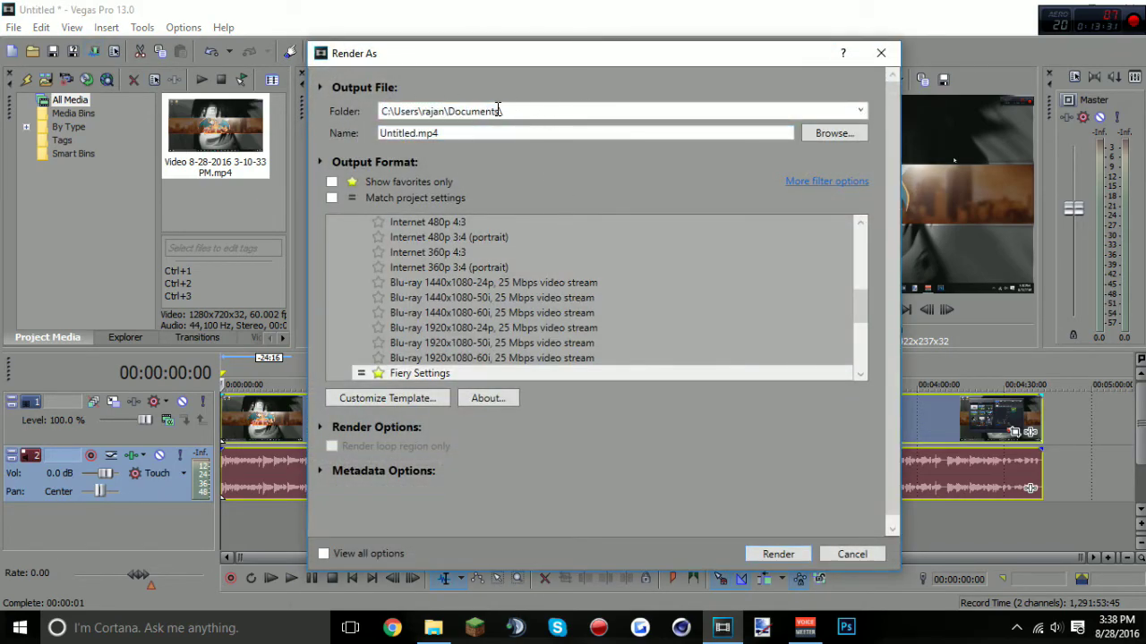
pyautogui.click(860, 111)
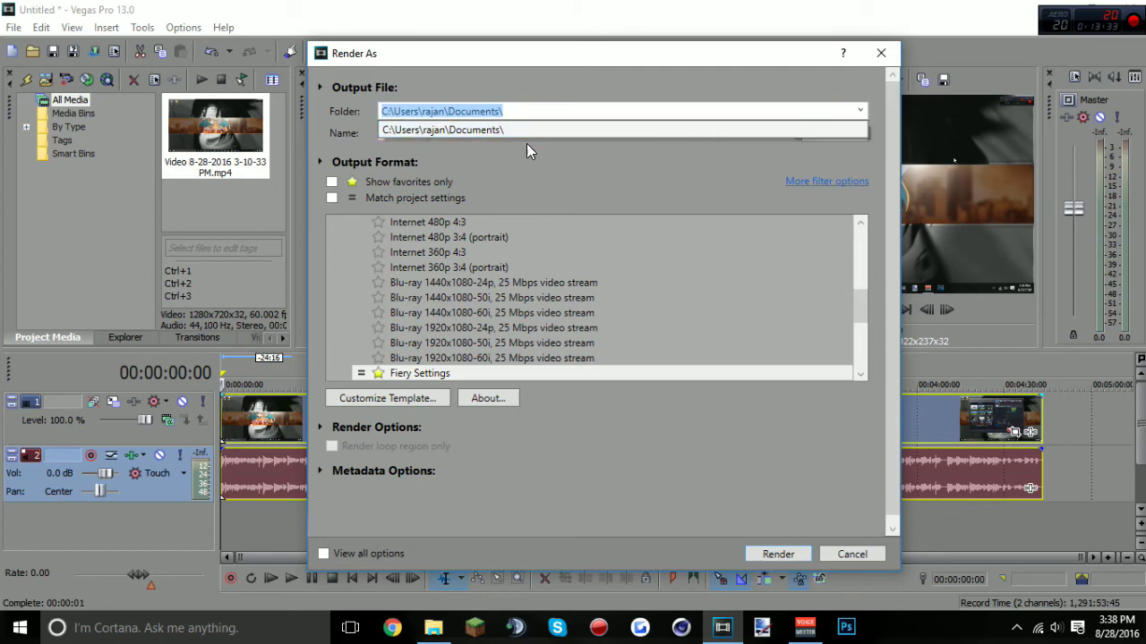
pyautogui.click(445, 107)
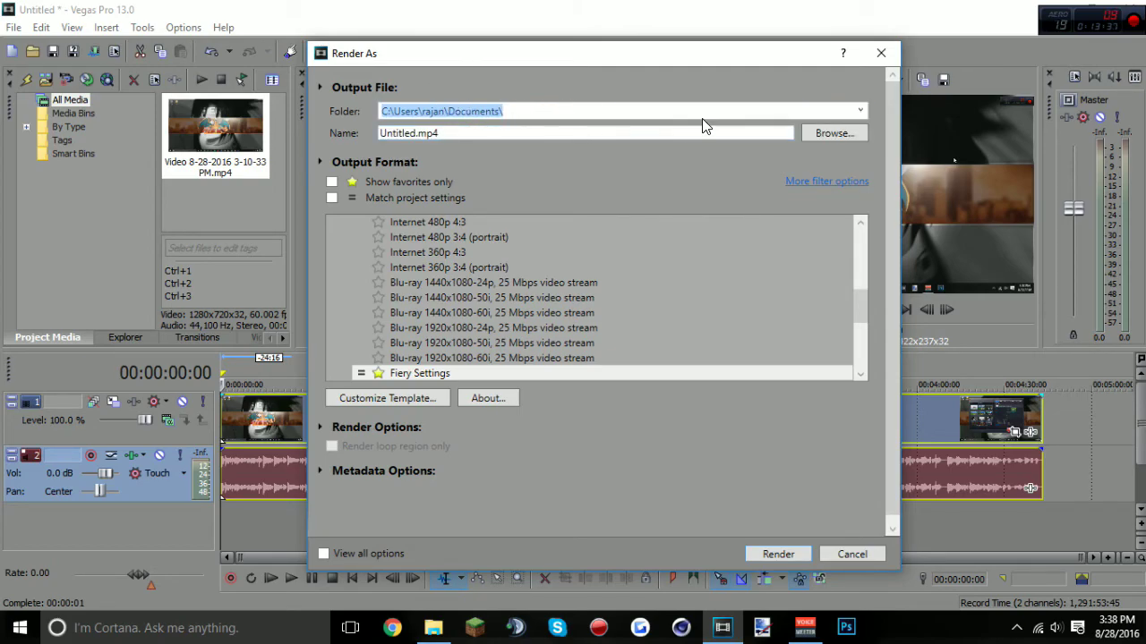
pyautogui.click(514, 110)
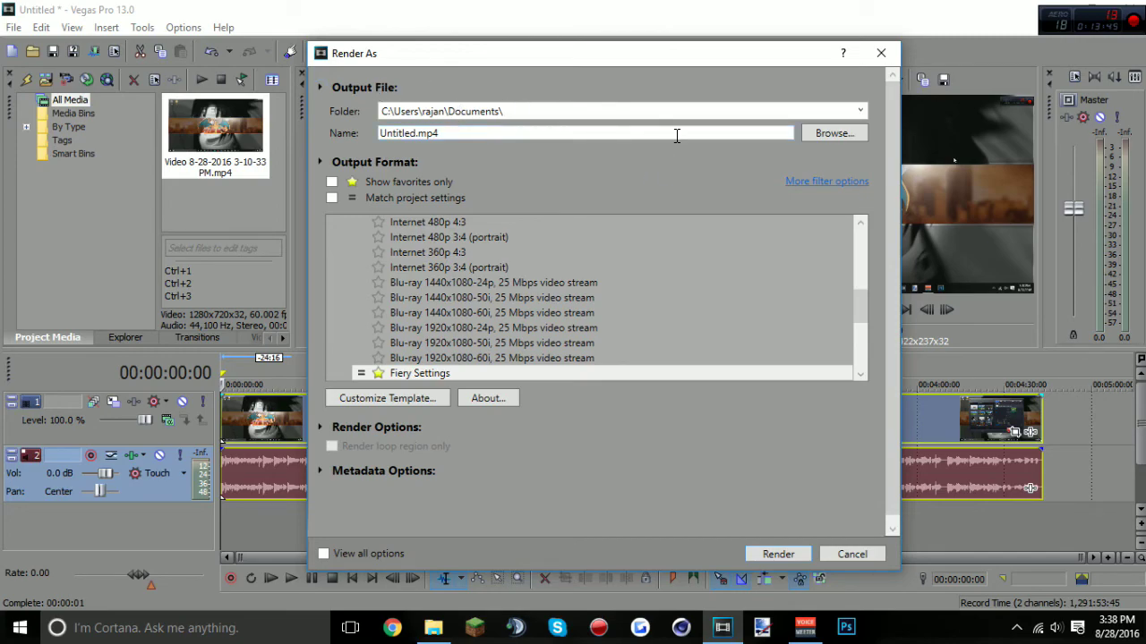
# - Name the render output poop.mp4 and select the Fiery Settings template
pyautogui.doubleClick(410, 133)
pyautogui.click(412, 133)
pyautogui.moveTo(412, 133); pyautogui.dragTo(292, 146)
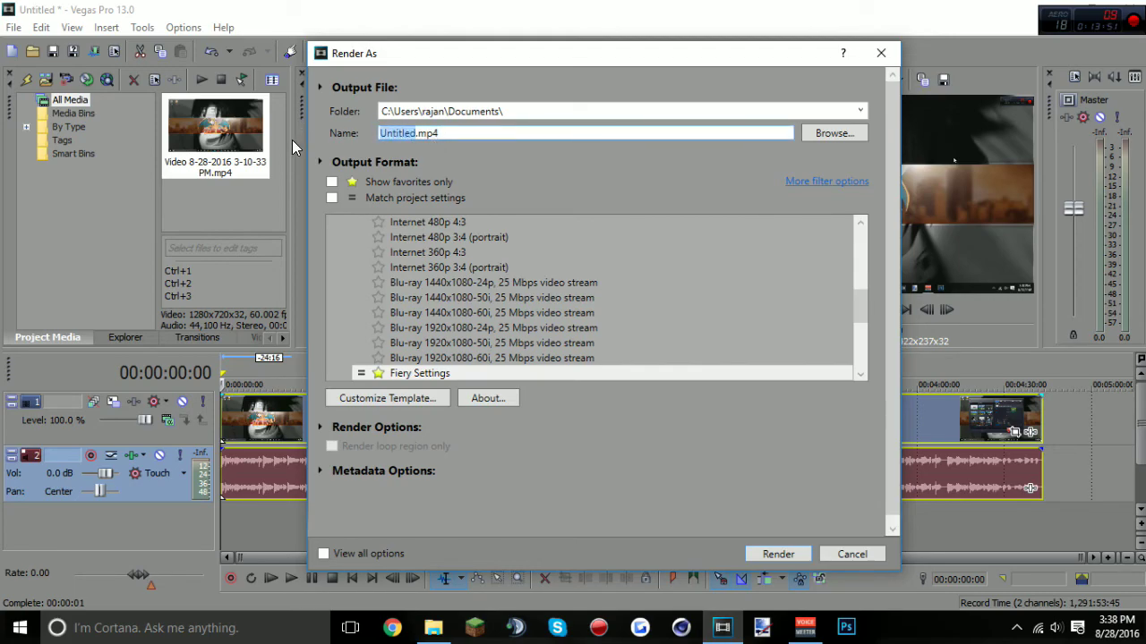
pyautogui.write('poop')
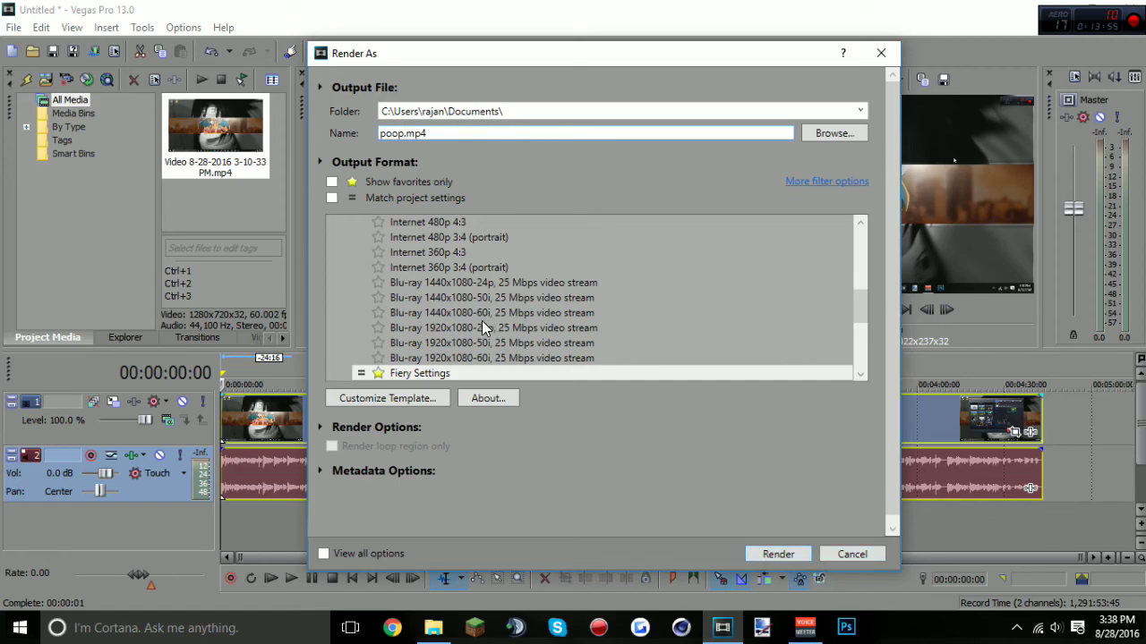
pyautogui.click(440, 372)
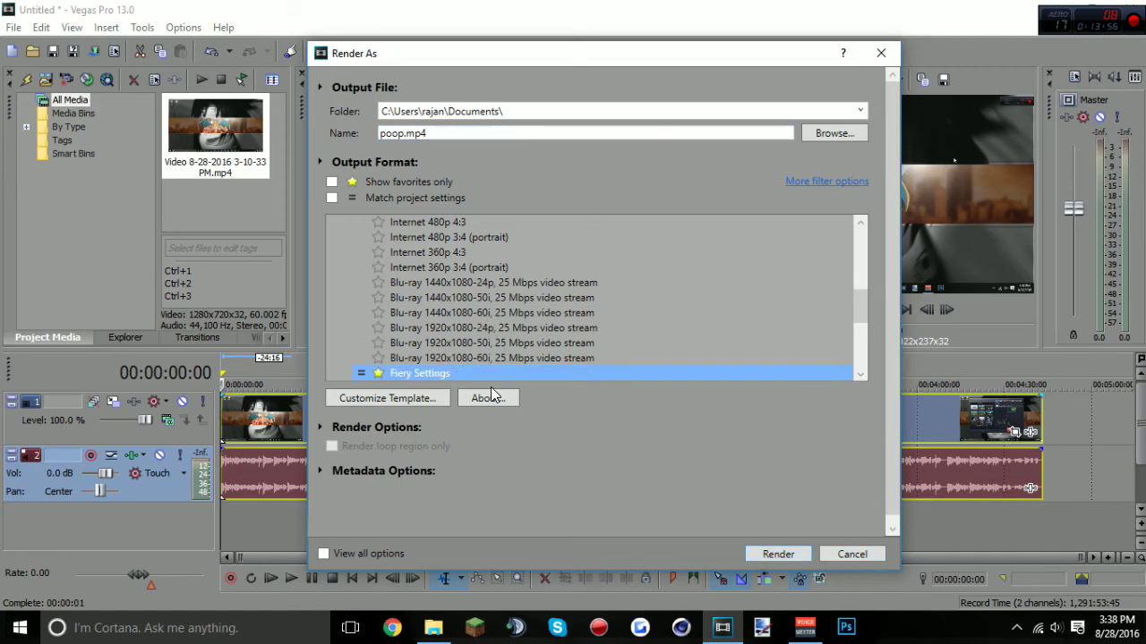
# - Cancel the render setup and exit Vegas Pro without saving the untitled project
pyautogui.click(852, 554)
pyautogui.hotkey('alt', 'F4')
pyautogui.click(603, 277)
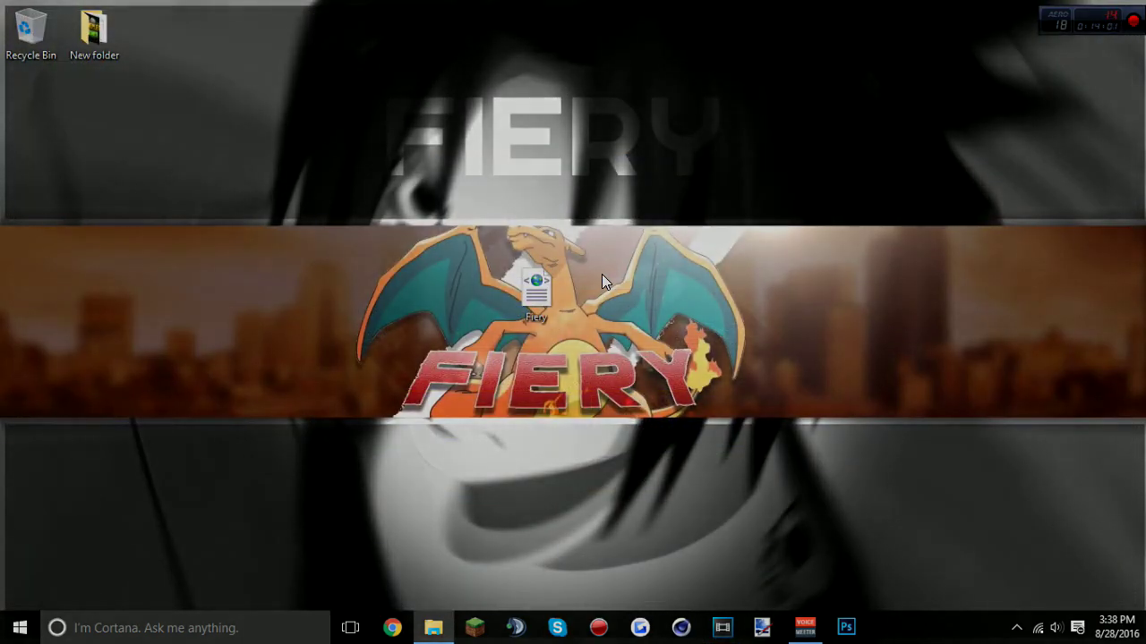